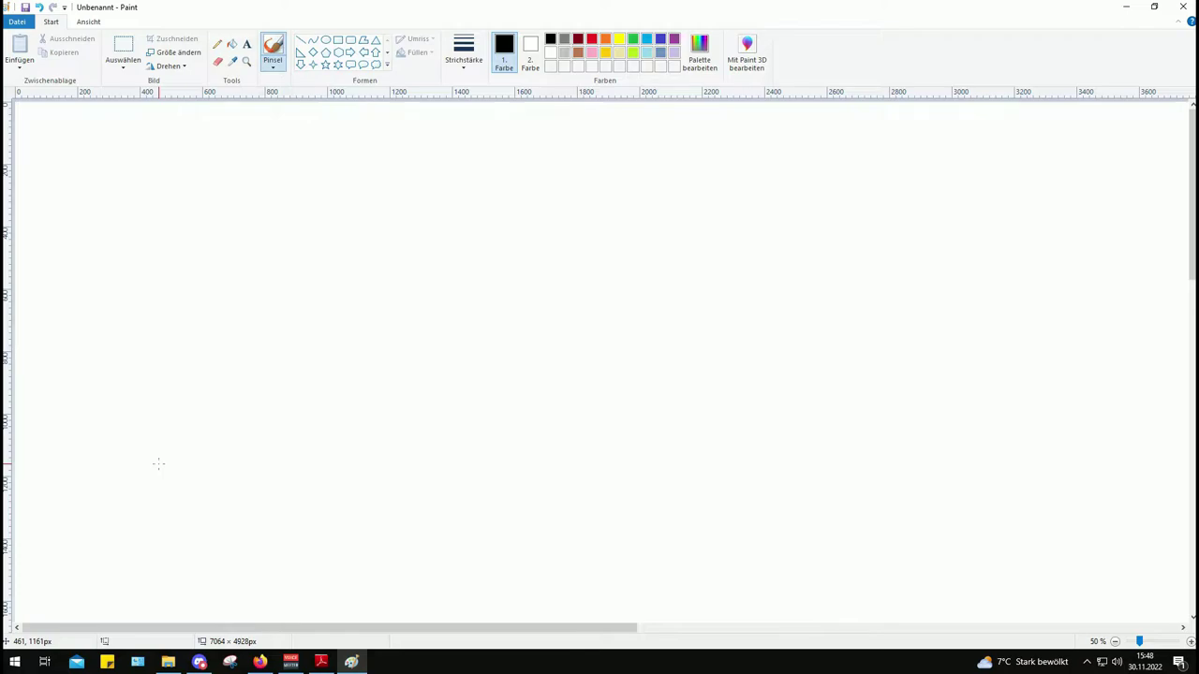
# Check the F-16 flight manual PDF, then draw a long flat ellipse across the canvas centre
pyautogui.click(321, 662)
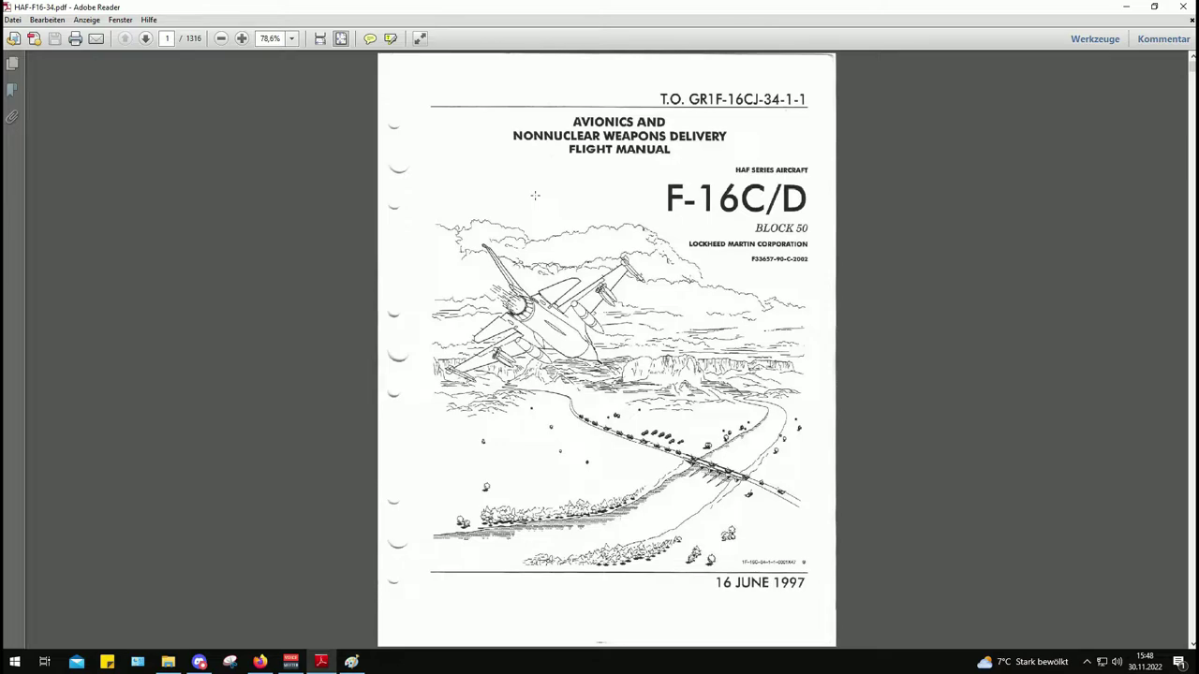
pyautogui.click(352, 662)
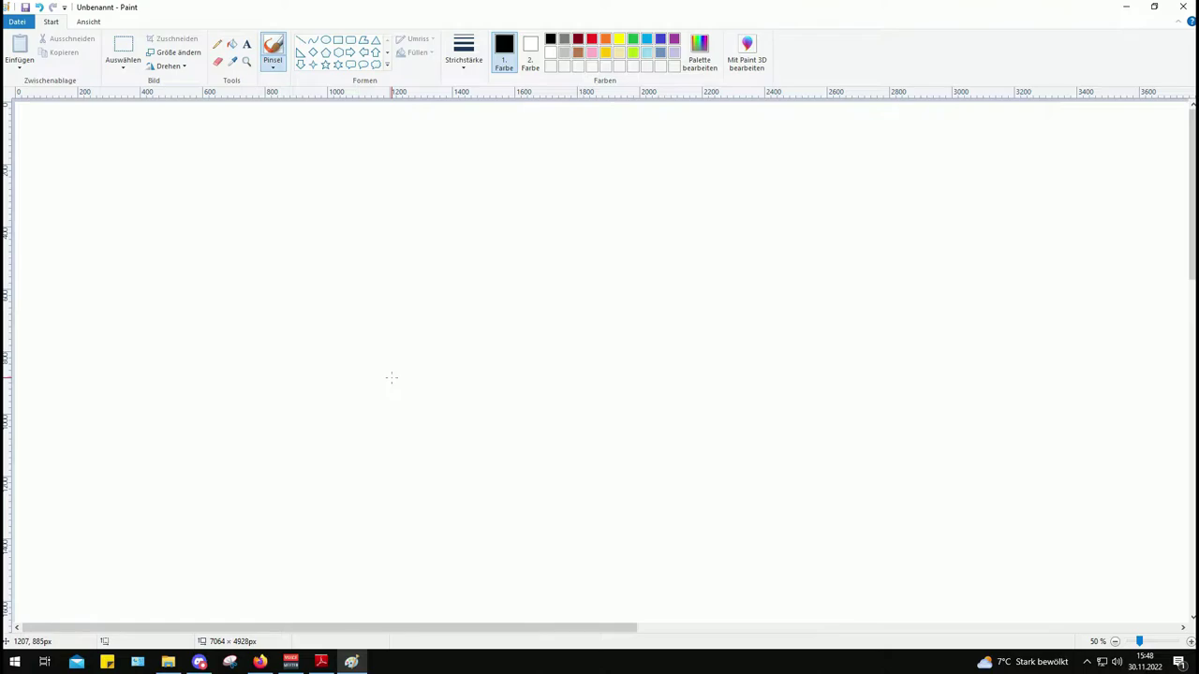
pyautogui.click(337, 41)
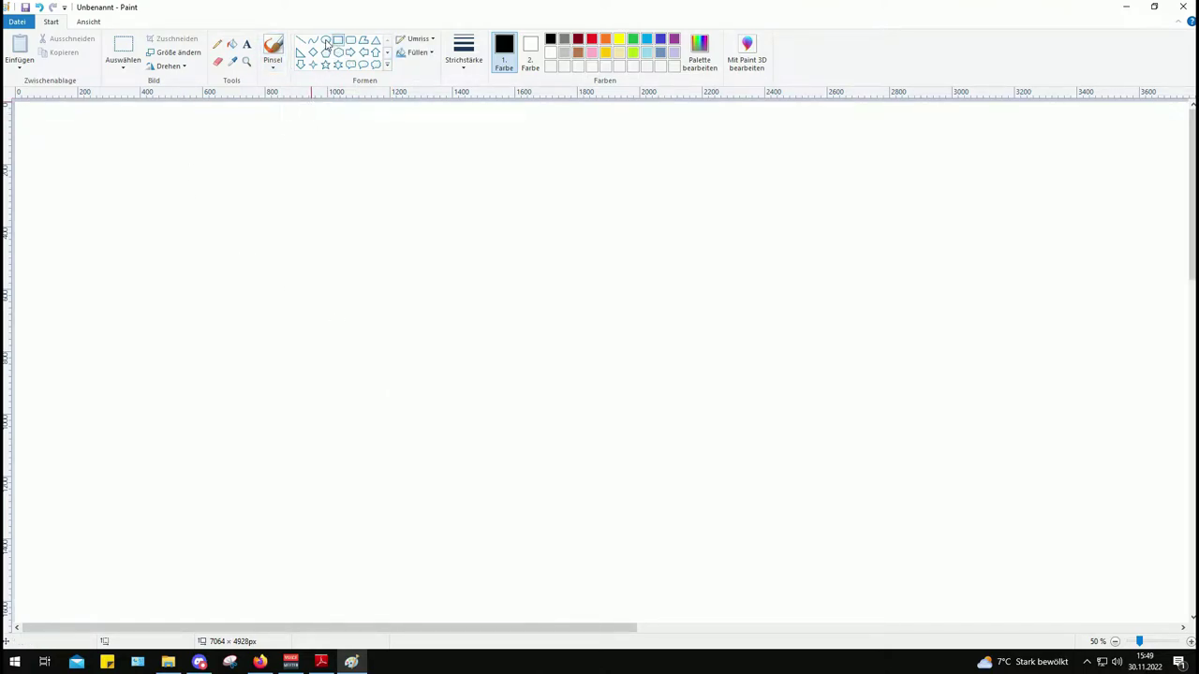
pyautogui.click(327, 44)
pyautogui.moveTo(326, 222); pyautogui.dragTo(763, 326)
pyautogui.click(837, 319)
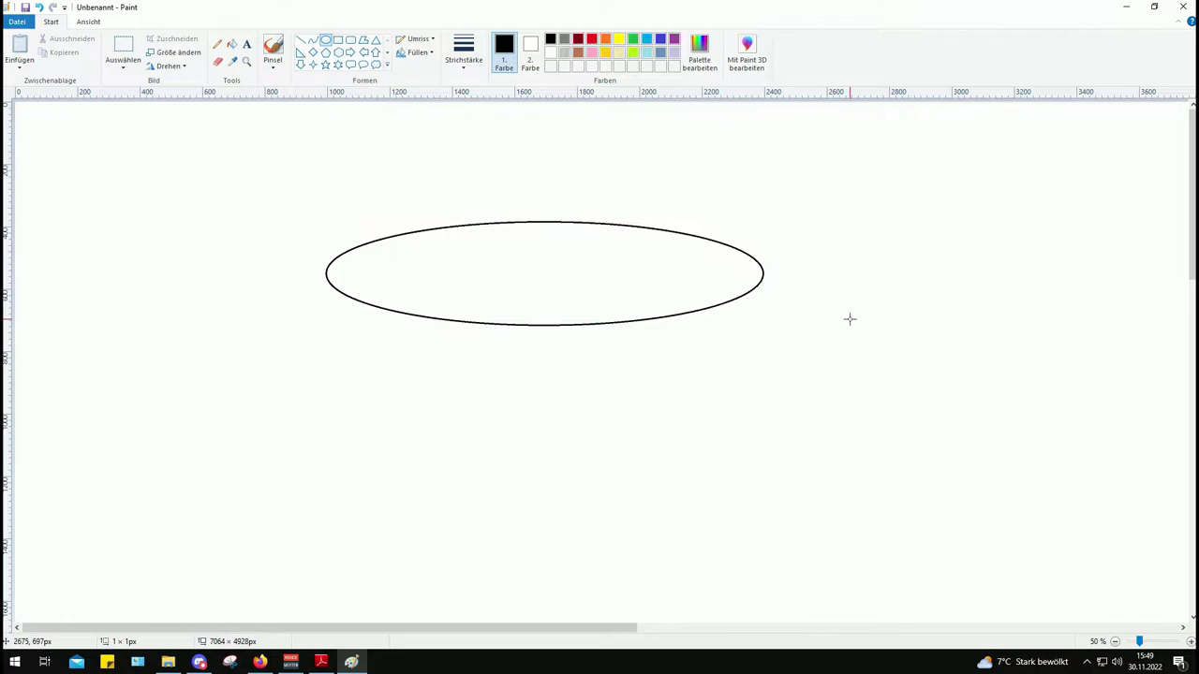
# Fill the ellipse with grey as the bomb body, replacing a first green fill
pyautogui.click(338, 40)
pyautogui.click(633, 40)
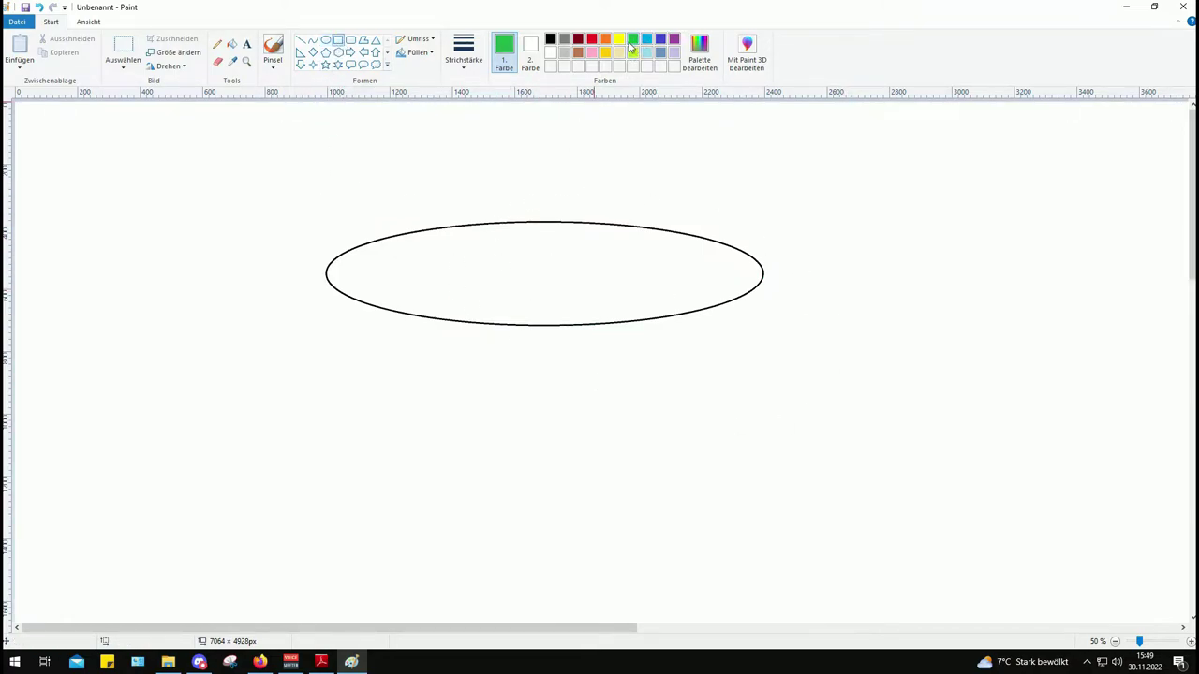
pyautogui.click(231, 44)
pyautogui.click(527, 254)
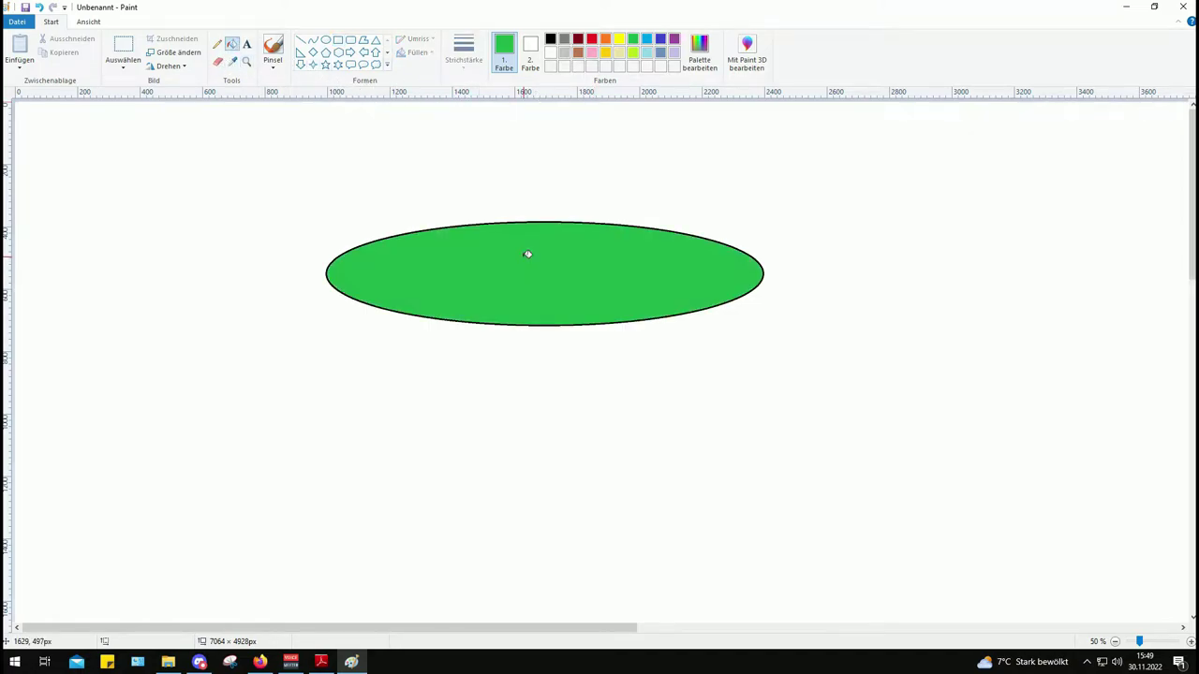
pyautogui.click(578, 54)
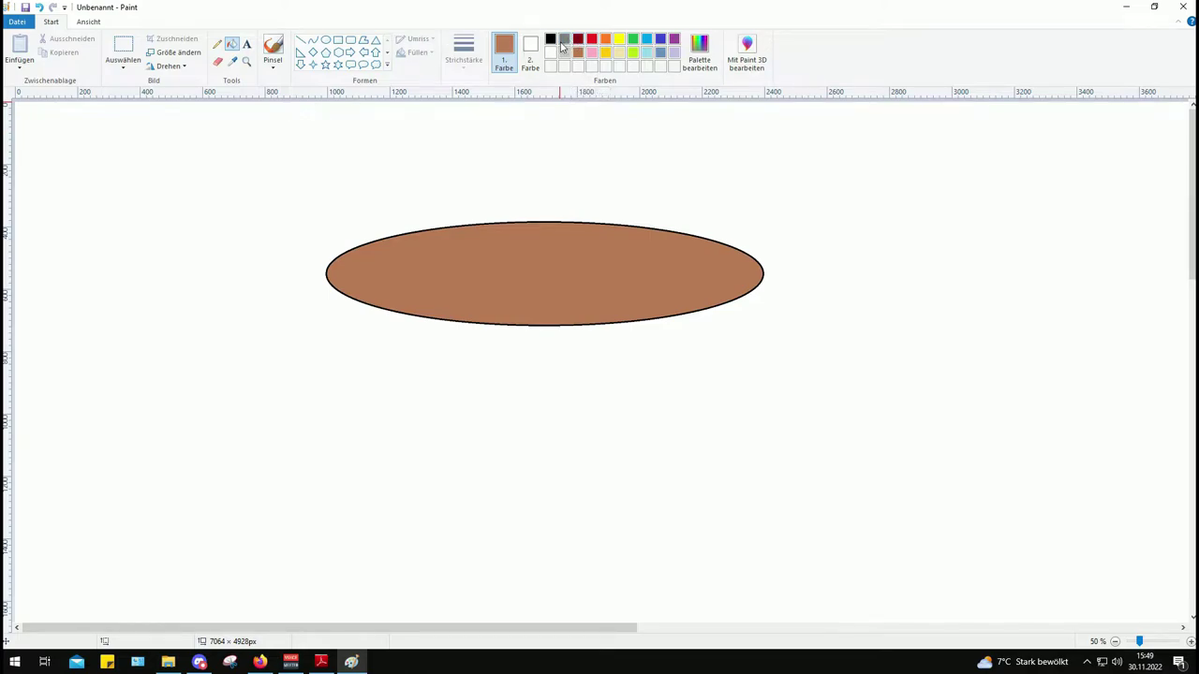
pyautogui.click(564, 39)
pyautogui.click(491, 270)
pyautogui.click(337, 40)
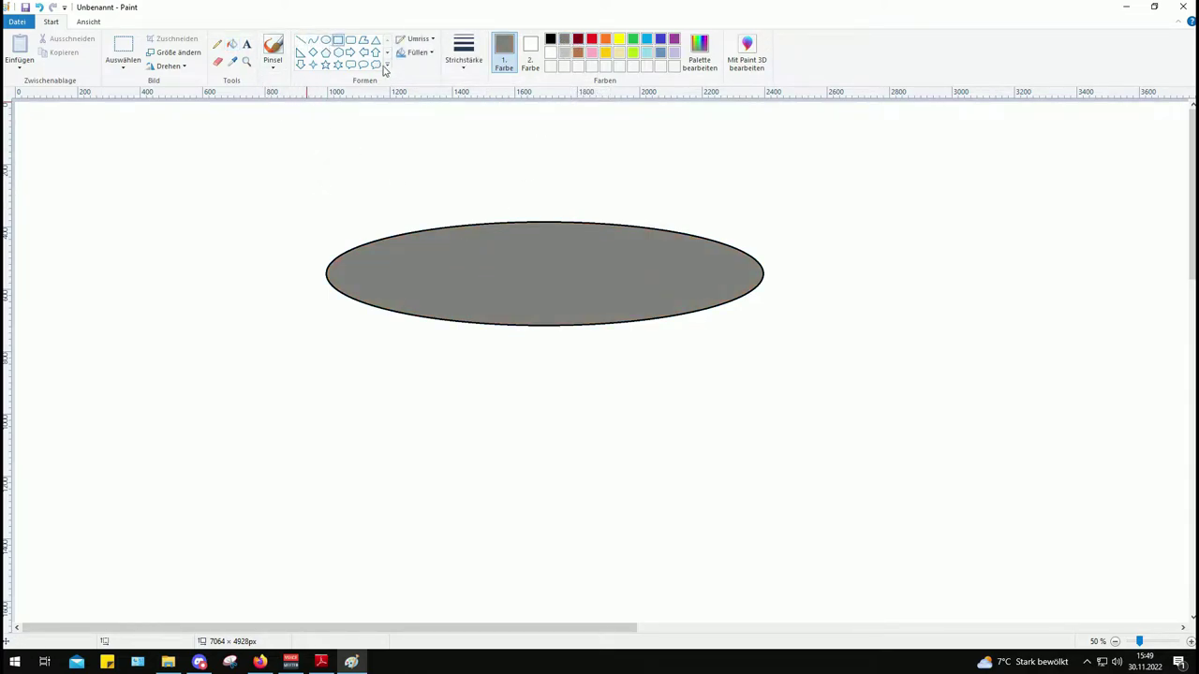
pyautogui.click(551, 40)
# Draw a small square tail rectangle overlapping the ellipse's left end
pyautogui.moveTo(323, 225)
pyautogui.mouseDown()
pyautogui.moveTo(313, 318)
pyautogui.moveTo(255, 325)
pyautogui.moveTo(236, 299)
pyautogui.mouseUp()
pyautogui.moveTo(272, 260)
pyautogui.mouseDown()
pyautogui.moveTo(278, 276)
pyautogui.moveTo(317, 274)
pyautogui.mouseUp()
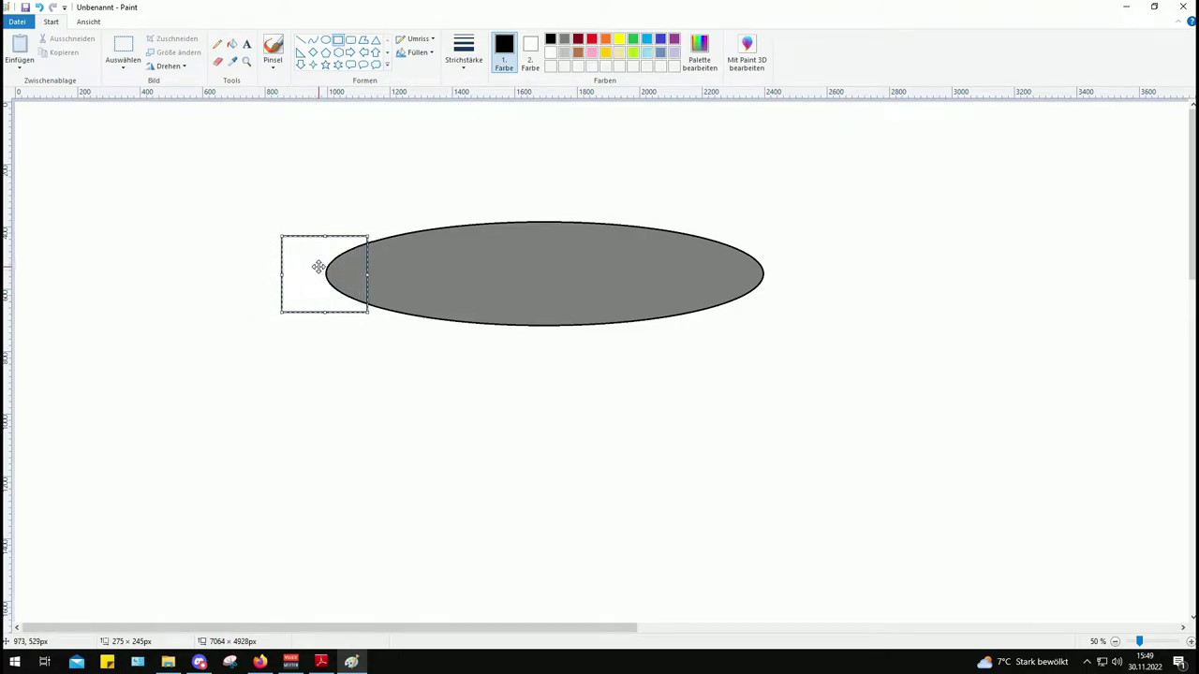
pyautogui.click(348, 190)
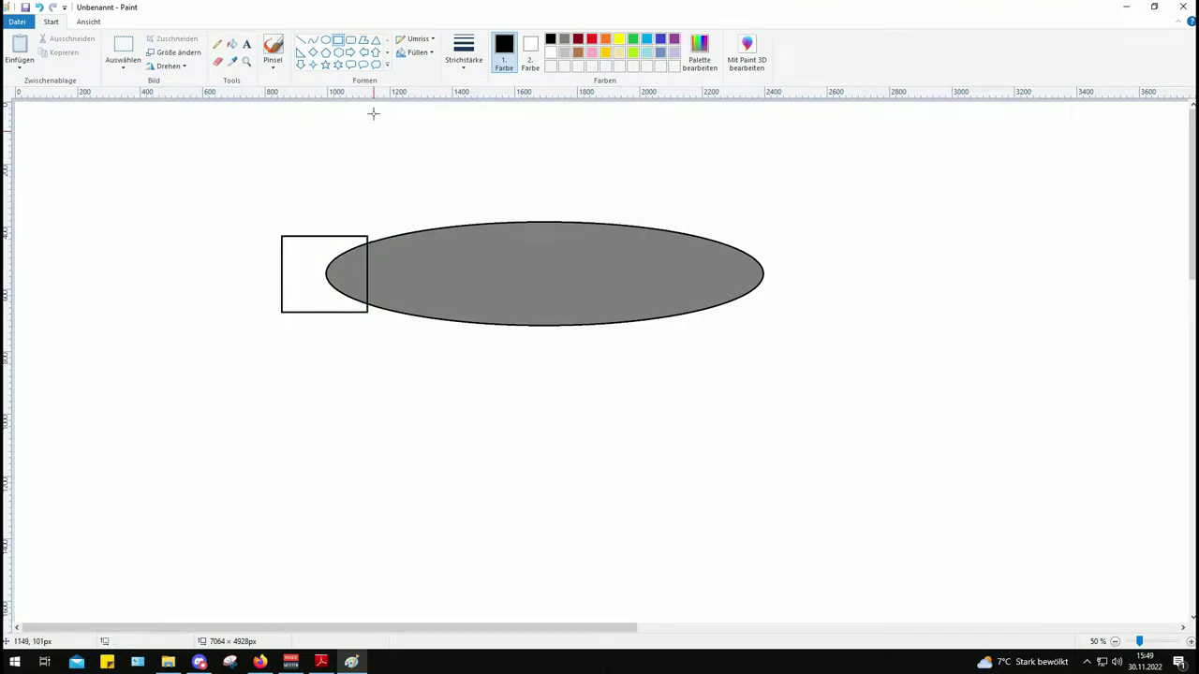
# Draw two slanted fins with straight lines above and below the tail, closing their ends
pyautogui.click(300, 40)
pyautogui.moveTo(345, 235); pyautogui.dragTo(301, 173)
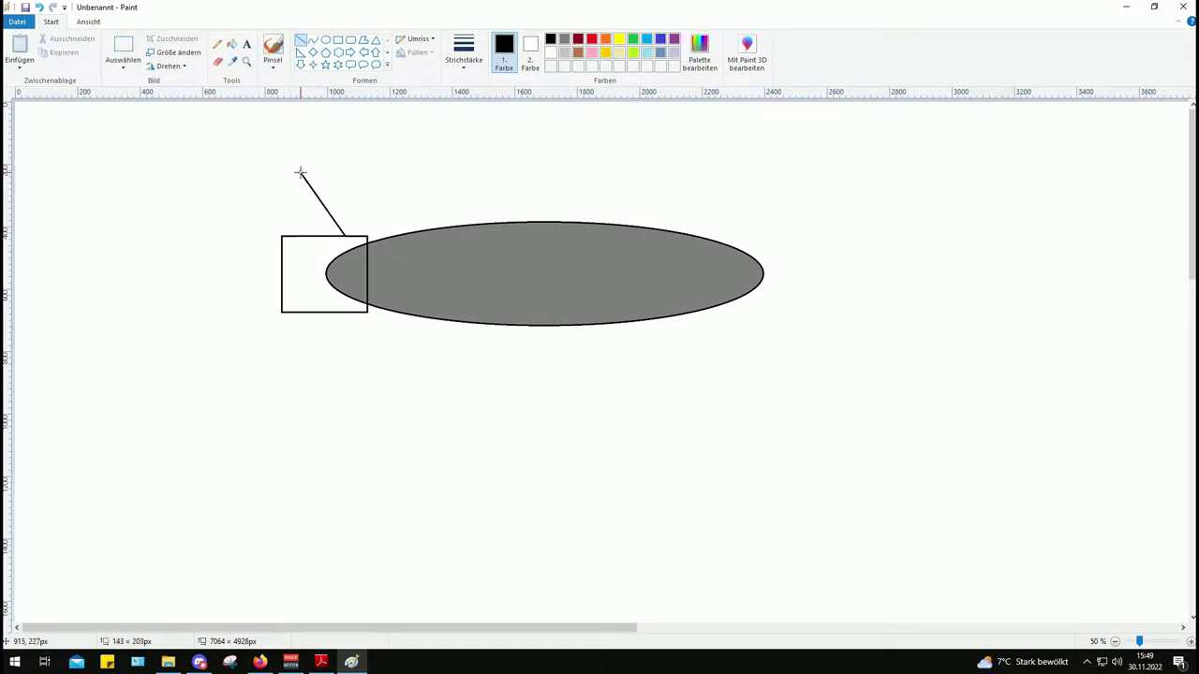
pyautogui.moveTo(366, 234); pyautogui.dragTo(317, 164)
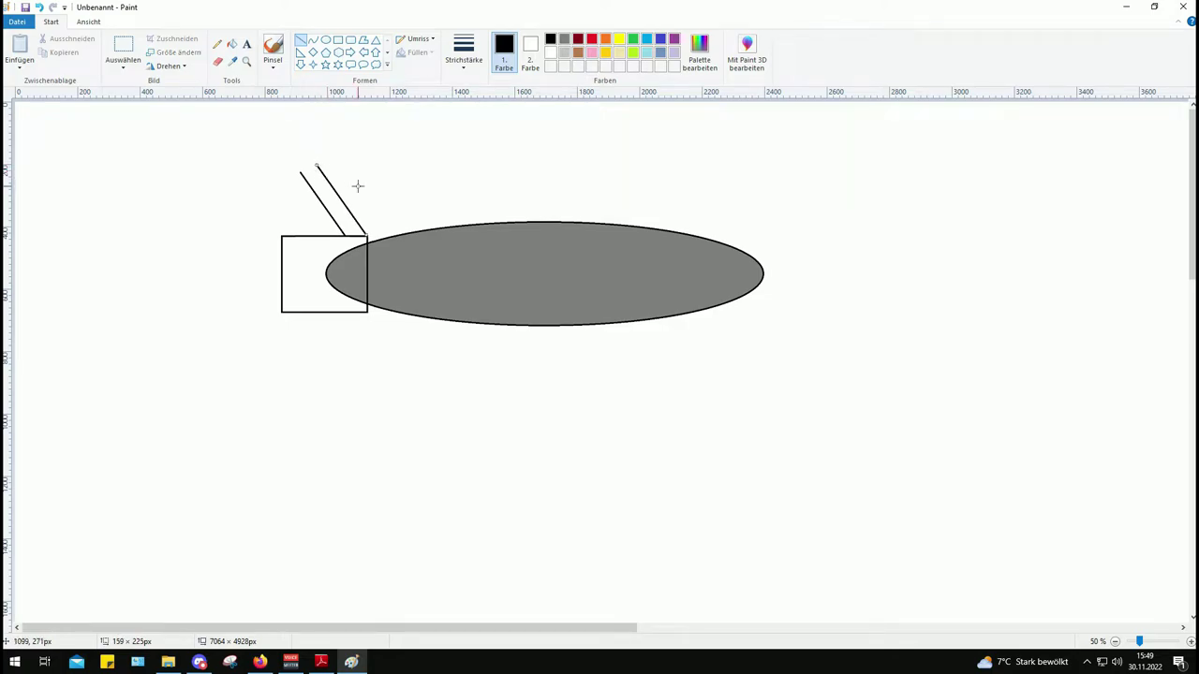
pyautogui.moveTo(367, 313); pyautogui.dragTo(327, 372)
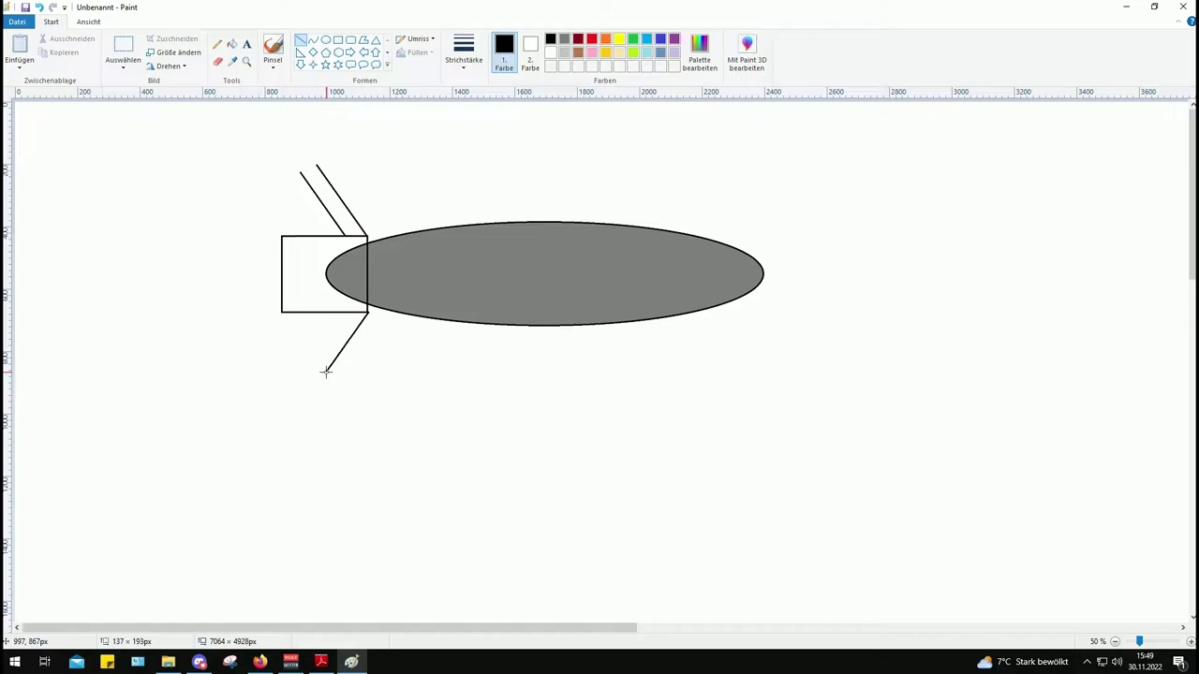
pyautogui.click(256, 387)
pyautogui.moveTo(341, 313); pyautogui.dragTo(296, 371)
pyautogui.click(327, 399)
pyautogui.click(297, 406)
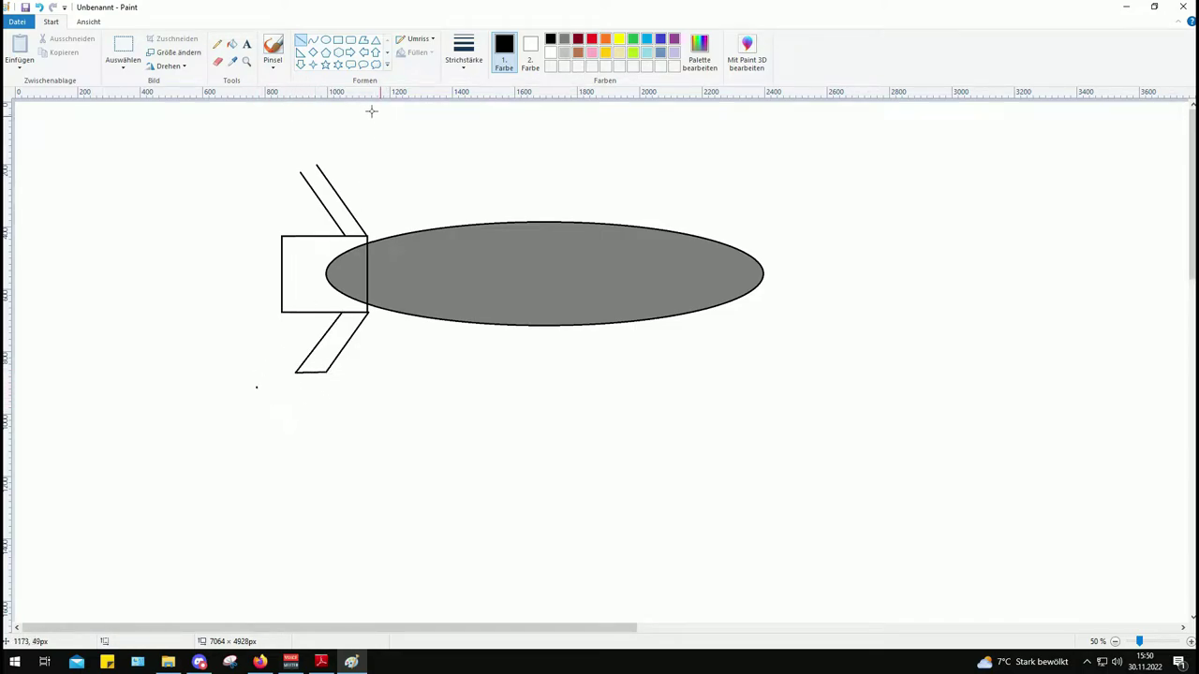
pyautogui.click(231, 44)
pyautogui.click(299, 41)
pyautogui.moveTo(317, 165); pyautogui.dragTo(299, 170)
# Fill the upper fin, square tail section and lower fin green, replacing a first grey fill
pyautogui.click(564, 41)
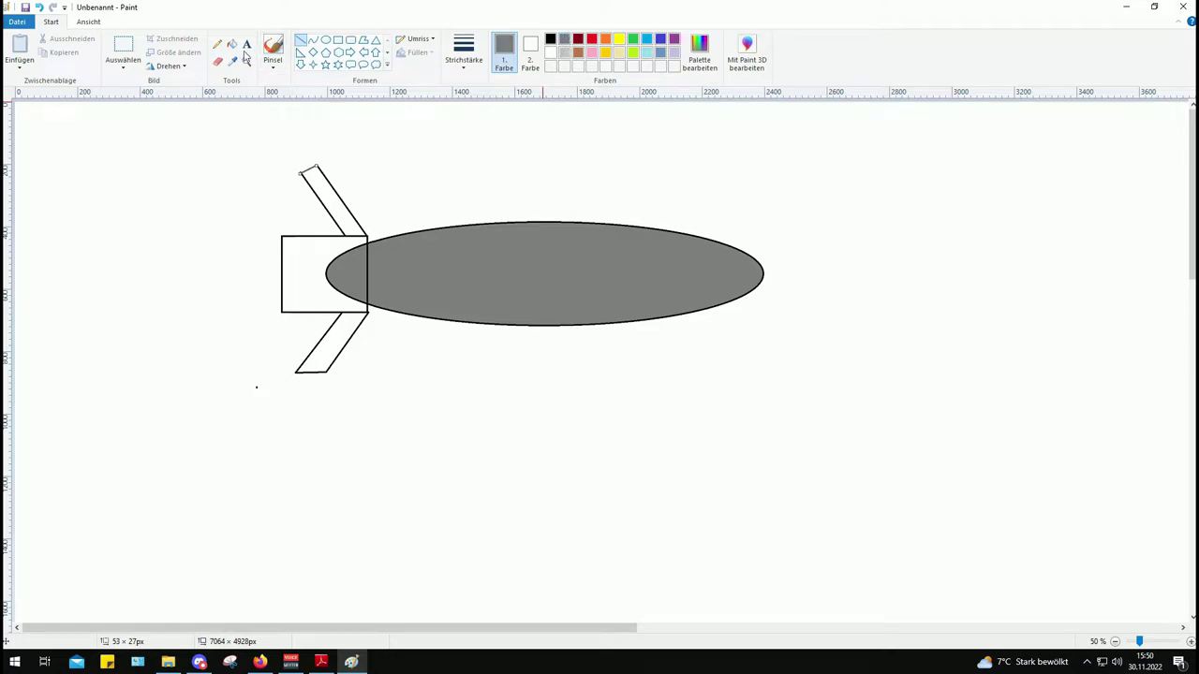
pyautogui.click(232, 44)
pyautogui.click(320, 205)
pyautogui.click(309, 253)
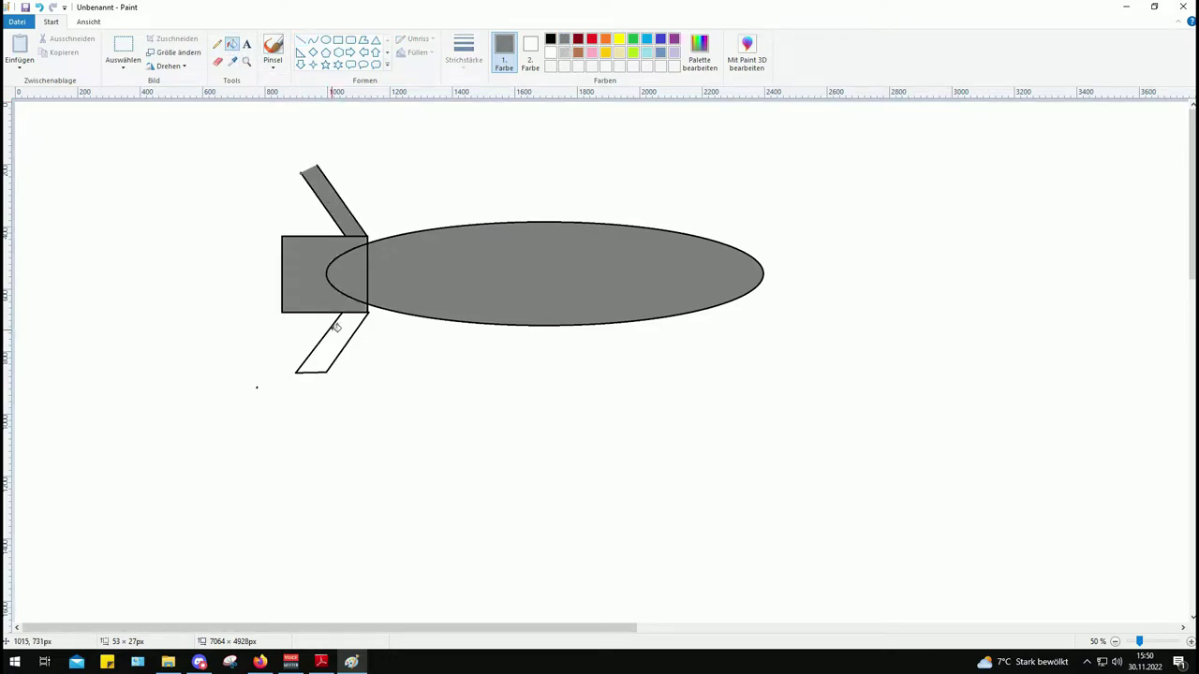
pyautogui.click(350, 335)
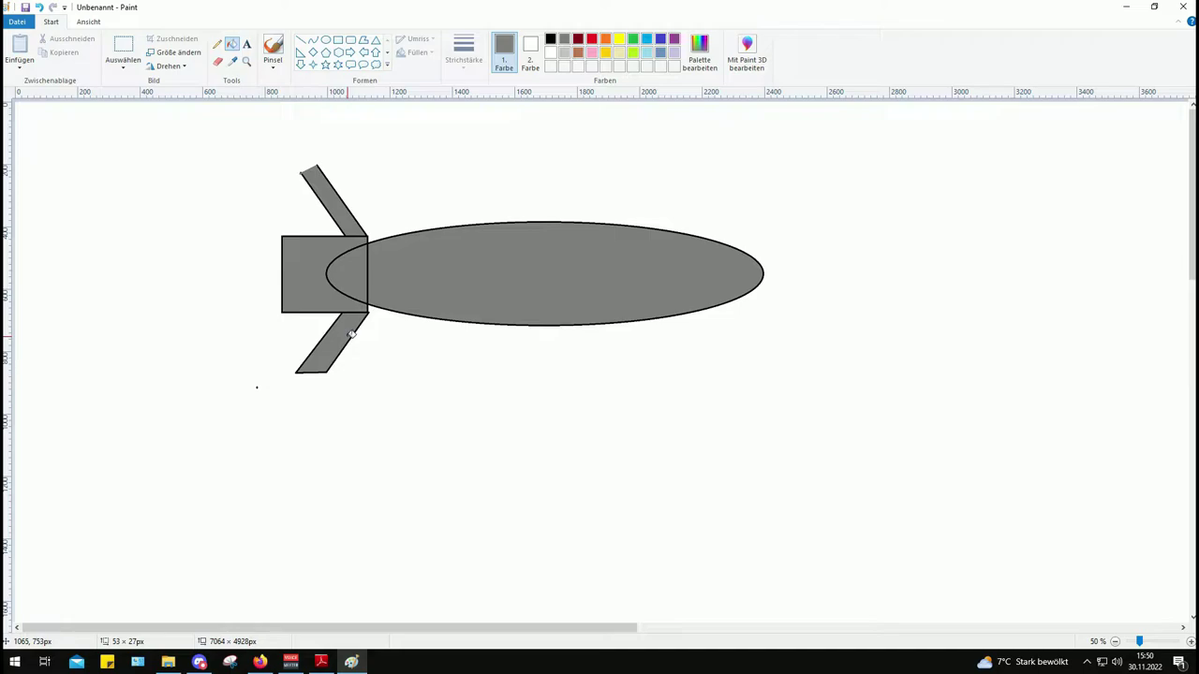
pyautogui.click(633, 39)
pyautogui.click(338, 192)
pyautogui.click(315, 261)
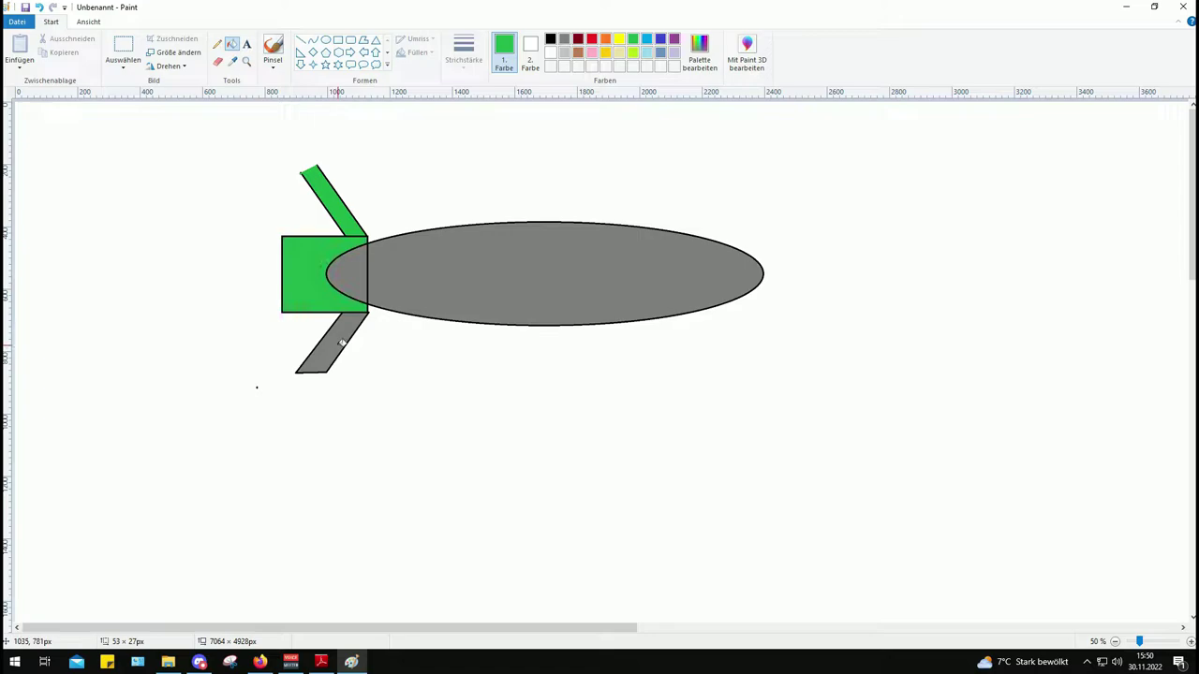
pyautogui.click(342, 344)
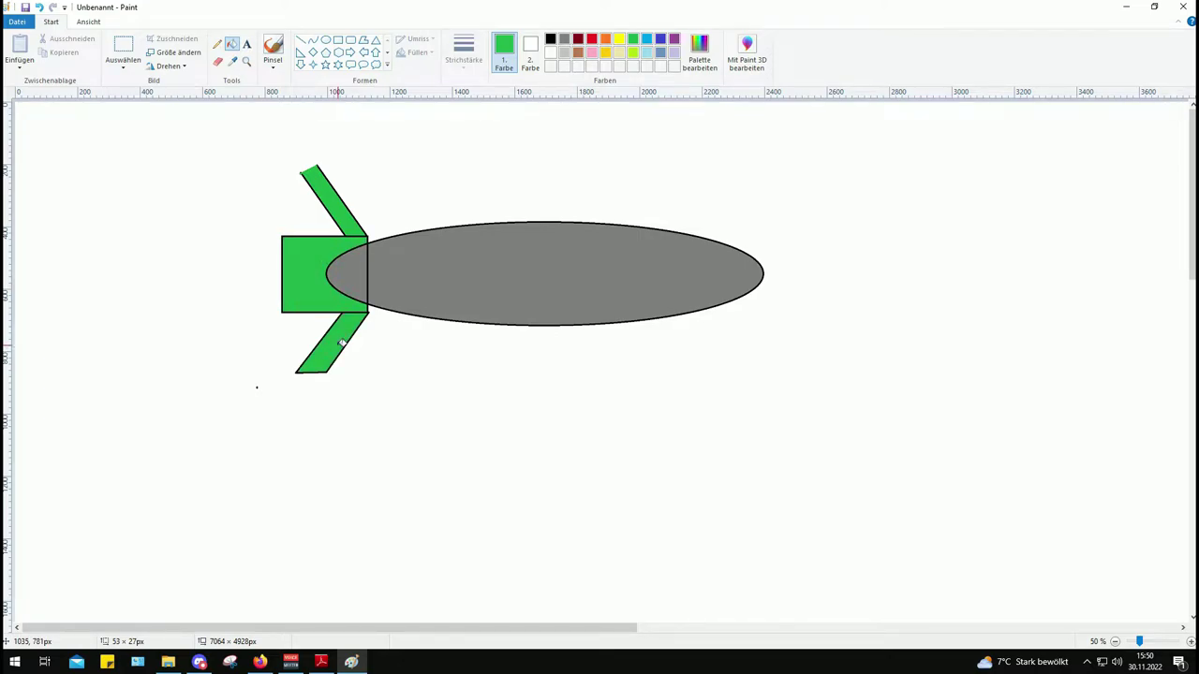
pyautogui.click(217, 60)
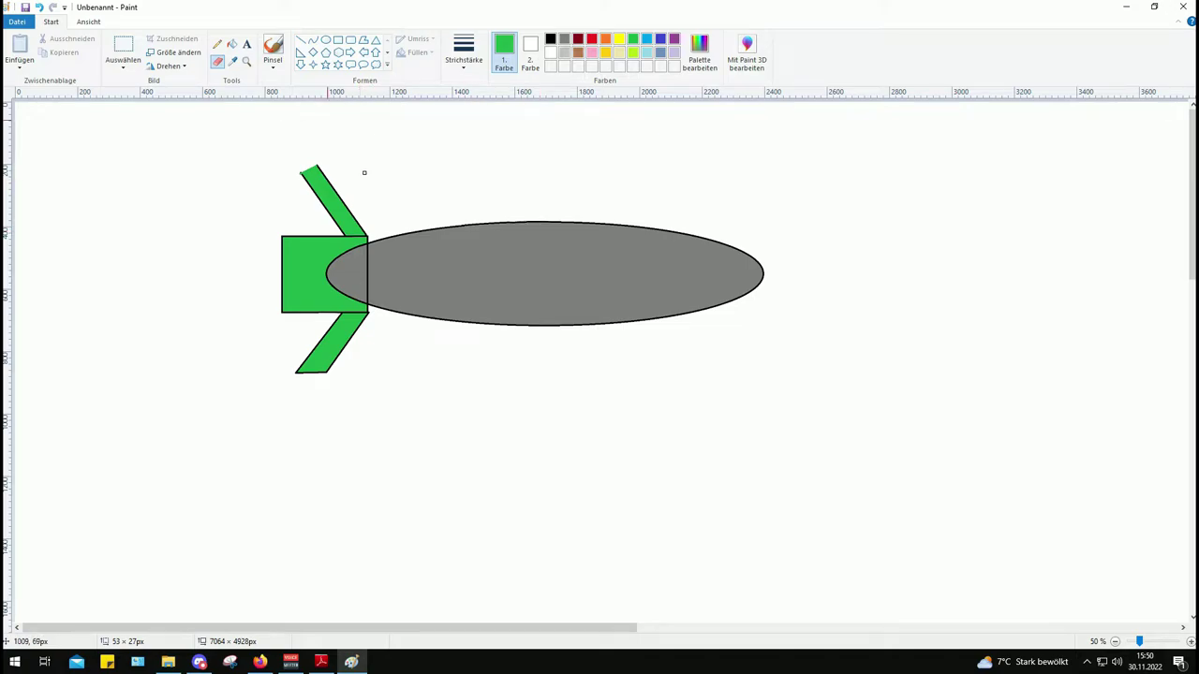
pyautogui.click(339, 42)
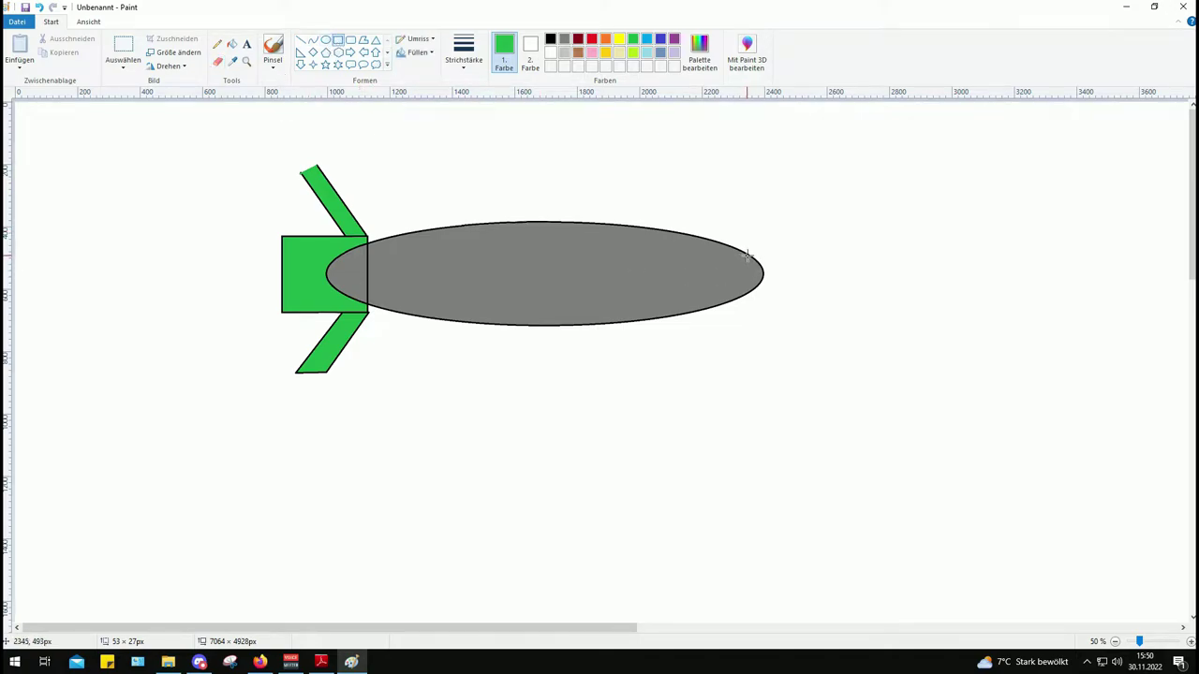
# Draw a small black-outlined nose rectangle at the ellipse's right tip and fill it green
pyautogui.moveTo(746, 251)
pyautogui.mouseDown()
pyautogui.moveTo(787, 290)
pyautogui.moveTo(841, 301)
pyautogui.mouseUp()
pyautogui.hotkey('ctrl', 'z')
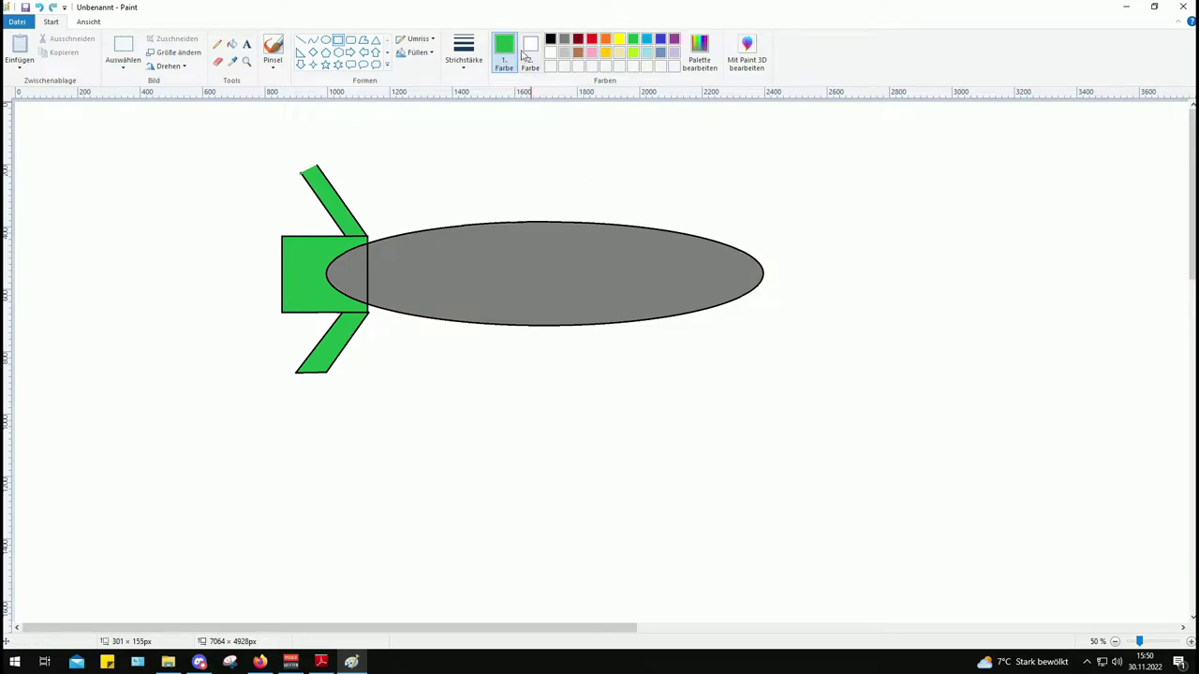
pyautogui.click(550, 38)
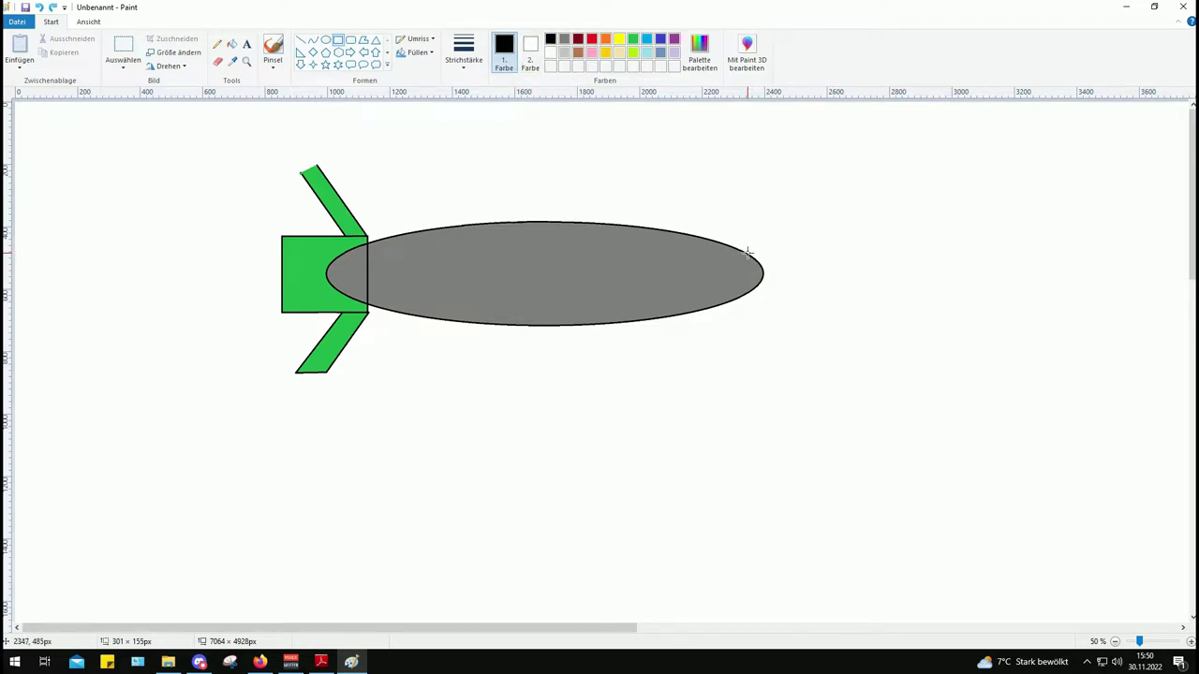
pyautogui.moveTo(747, 252)
pyautogui.mouseDown()
pyautogui.moveTo(789, 284)
pyautogui.moveTo(849, 294)
pyautogui.moveTo(789, 294)
pyautogui.moveTo(809, 295)
pyautogui.moveTo(786, 278)
pyautogui.mouseUp()
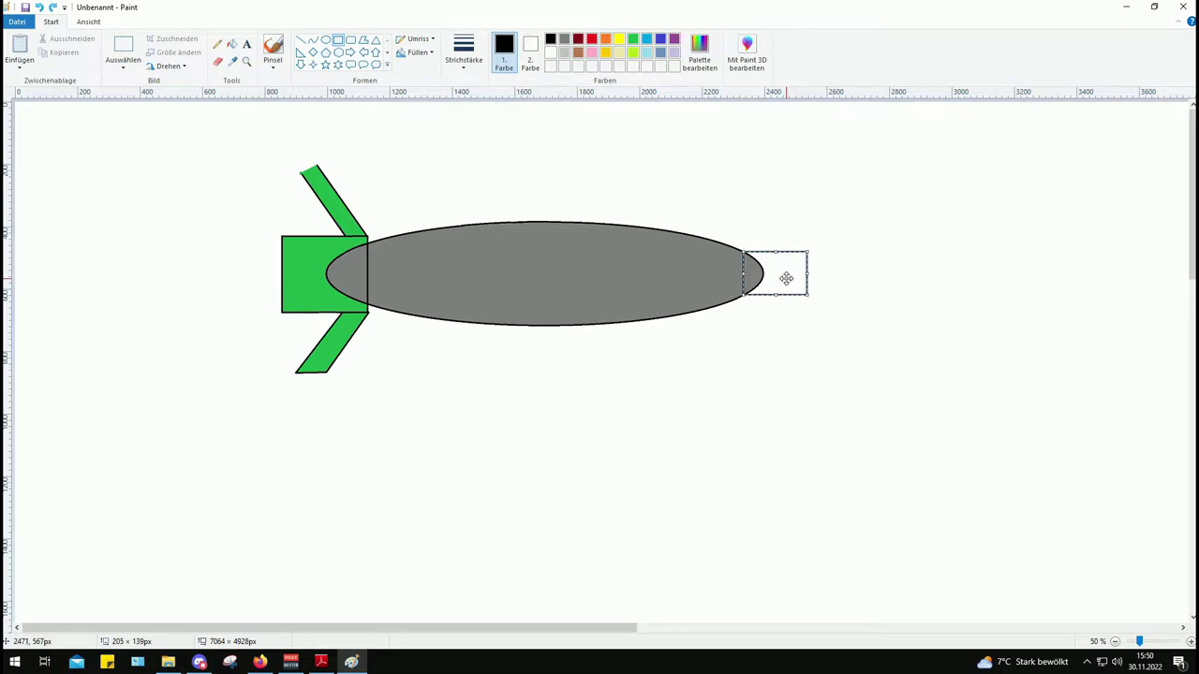
pyautogui.click(757, 356)
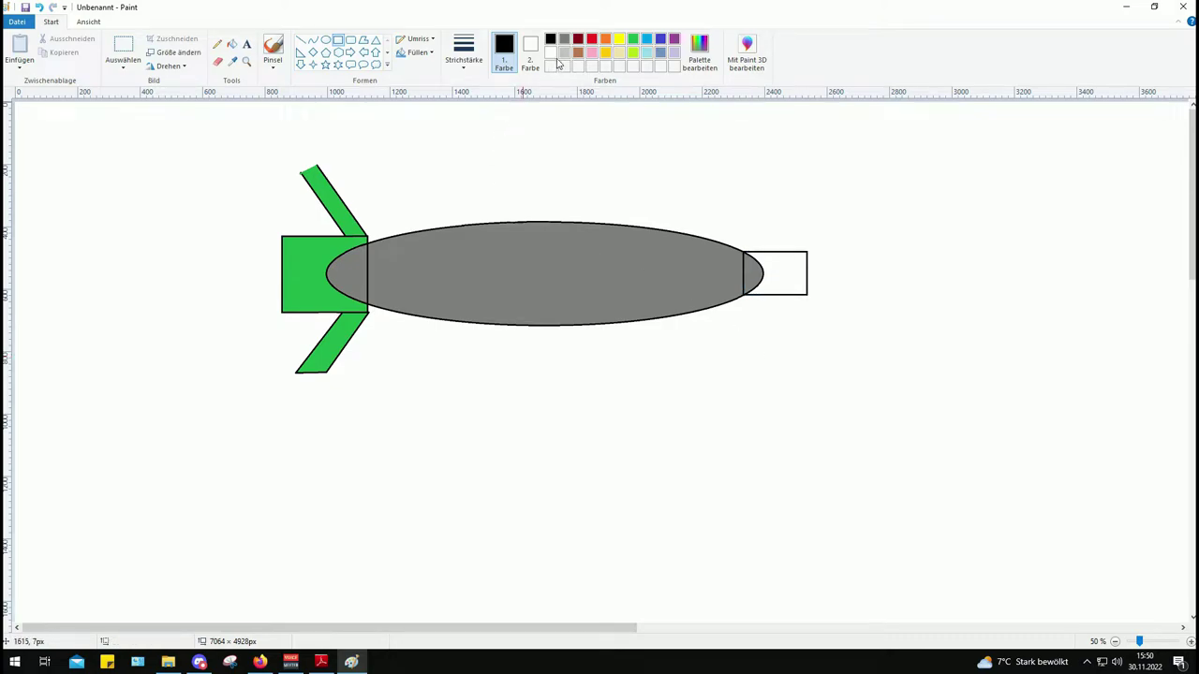
pyautogui.click(632, 39)
pyautogui.click(233, 44)
pyautogui.click(789, 273)
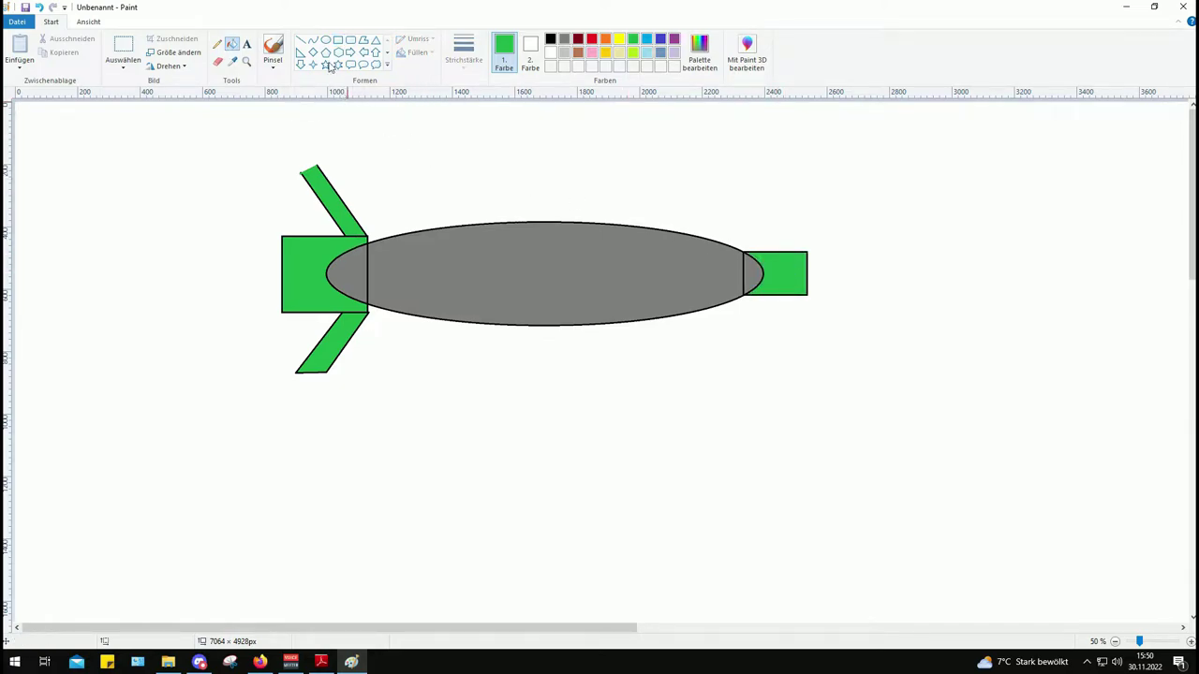
# Draw thicker black lines forming triangular fins above and below the nose section
pyautogui.click(300, 42)
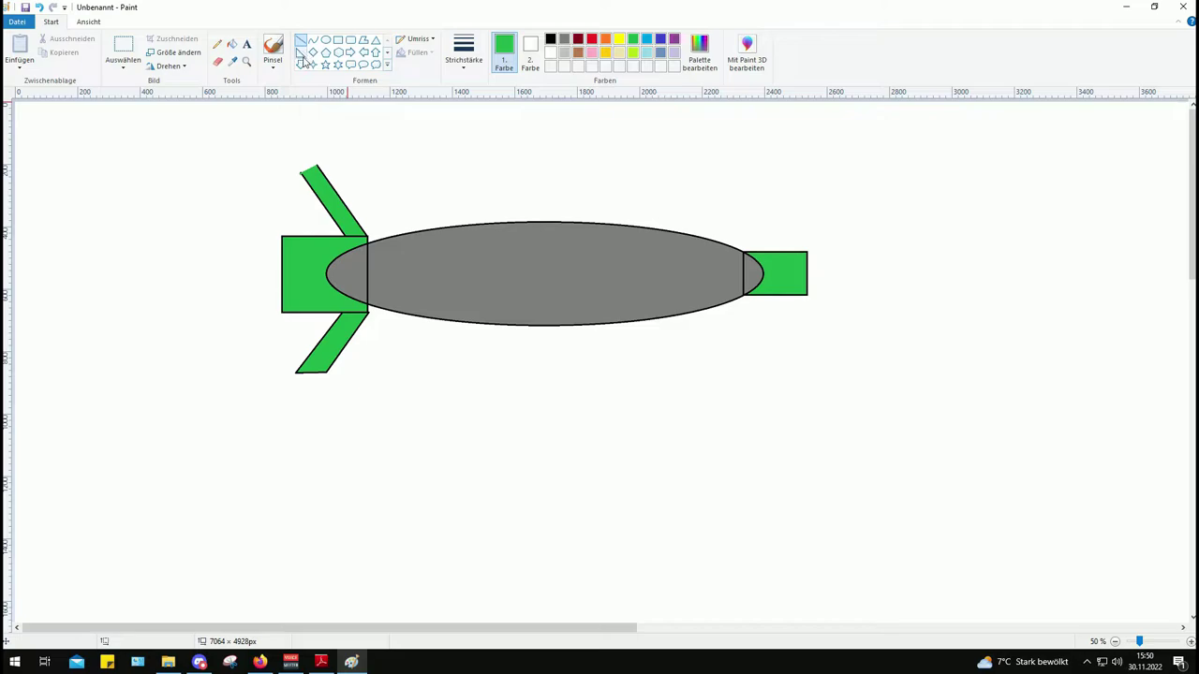
pyautogui.click(550, 41)
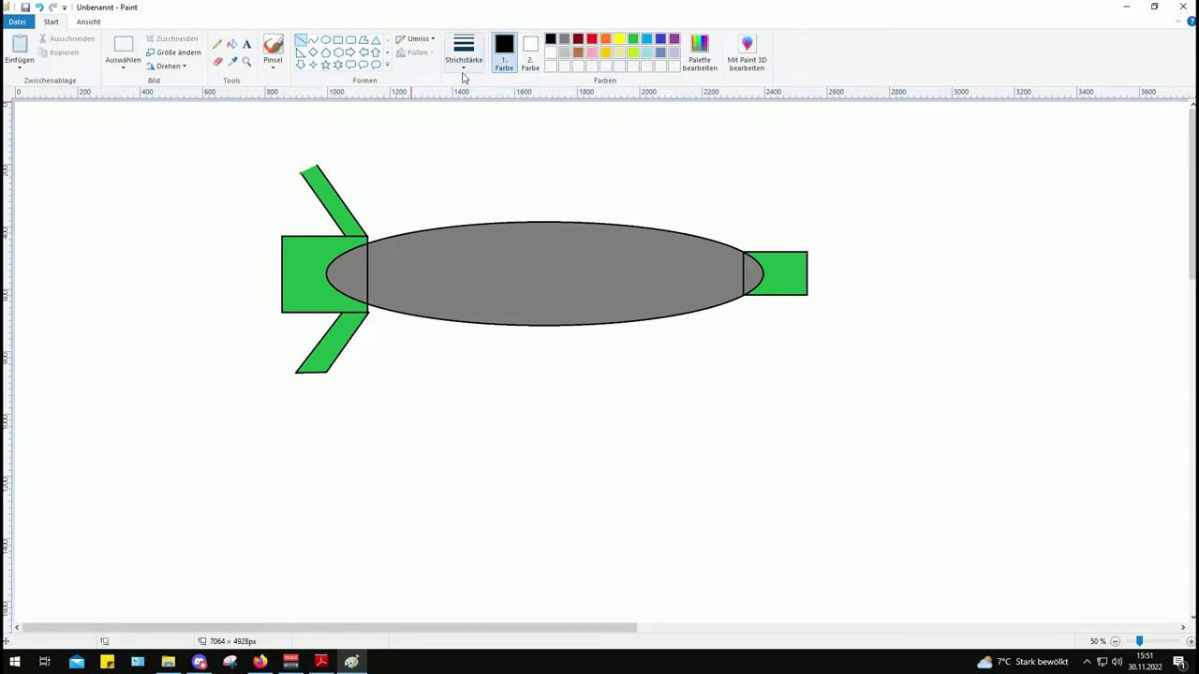
pyautogui.click(462, 62)
pyautogui.click(468, 172)
pyautogui.moveTo(772, 273); pyautogui.dragTo(804, 273)
pyautogui.moveTo(771, 222)
pyautogui.mouseDown()
pyautogui.moveTo(770, 251)
pyautogui.moveTo(787, 234)
pyautogui.moveTo(803, 251)
pyautogui.mouseUp()
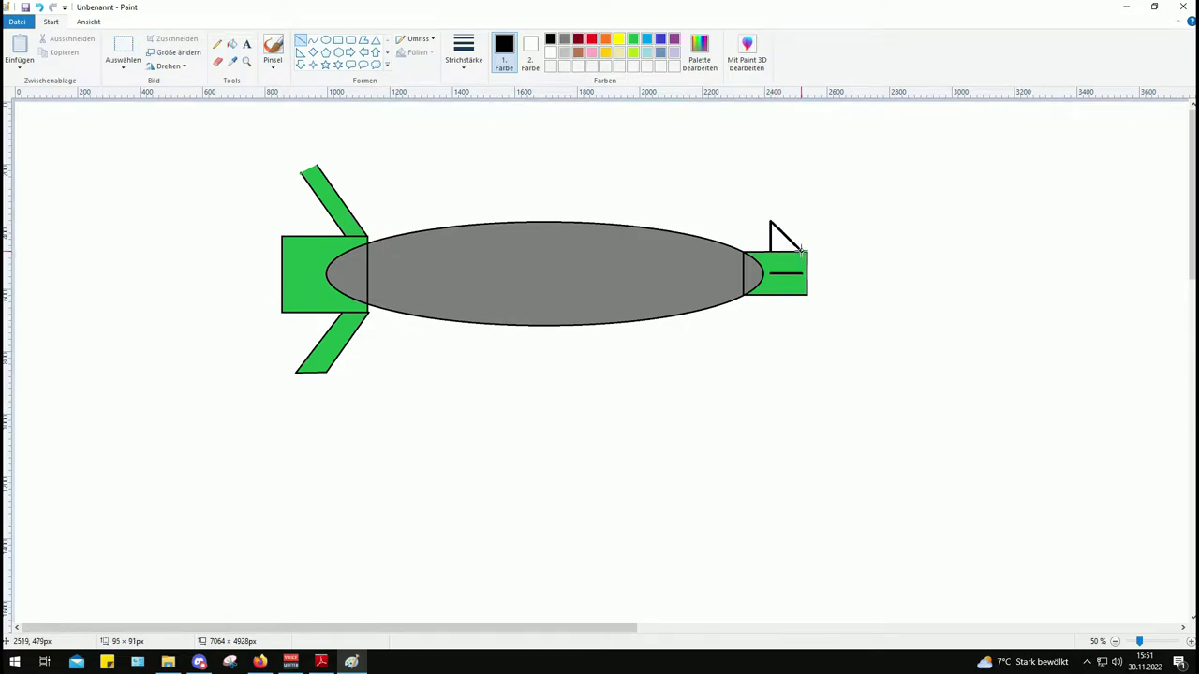
pyautogui.click(857, 223)
pyautogui.moveTo(771, 295); pyautogui.dragTo(771, 319)
pyautogui.click(777, 327)
pyautogui.moveTo(771, 321); pyautogui.dragTo(803, 302)
pyautogui.click(777, 301)
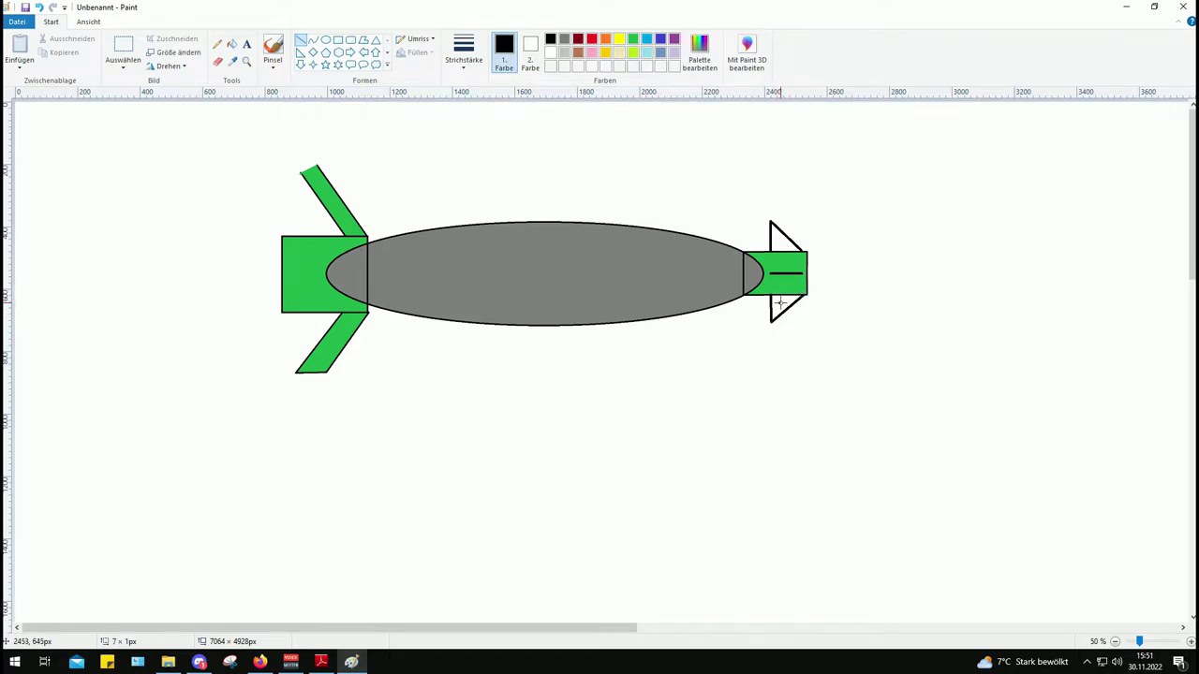
# Fill the upper and lower nose fins green
pyautogui.click(219, 60)
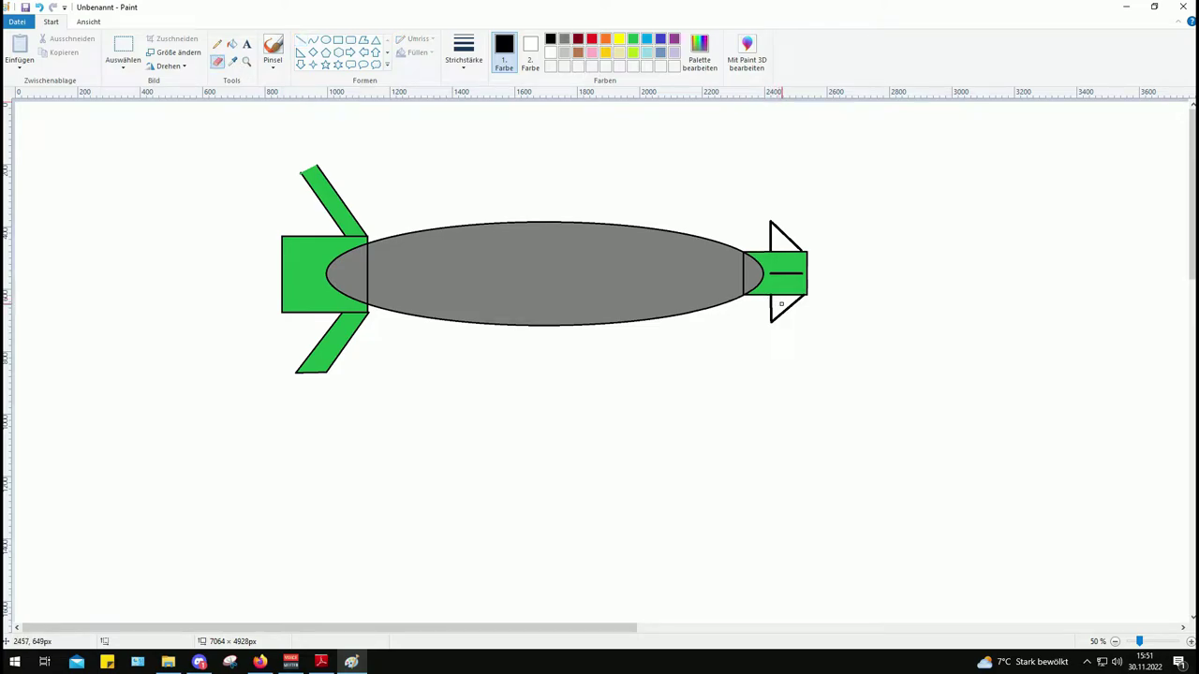
pyautogui.click(634, 42)
pyautogui.click(232, 45)
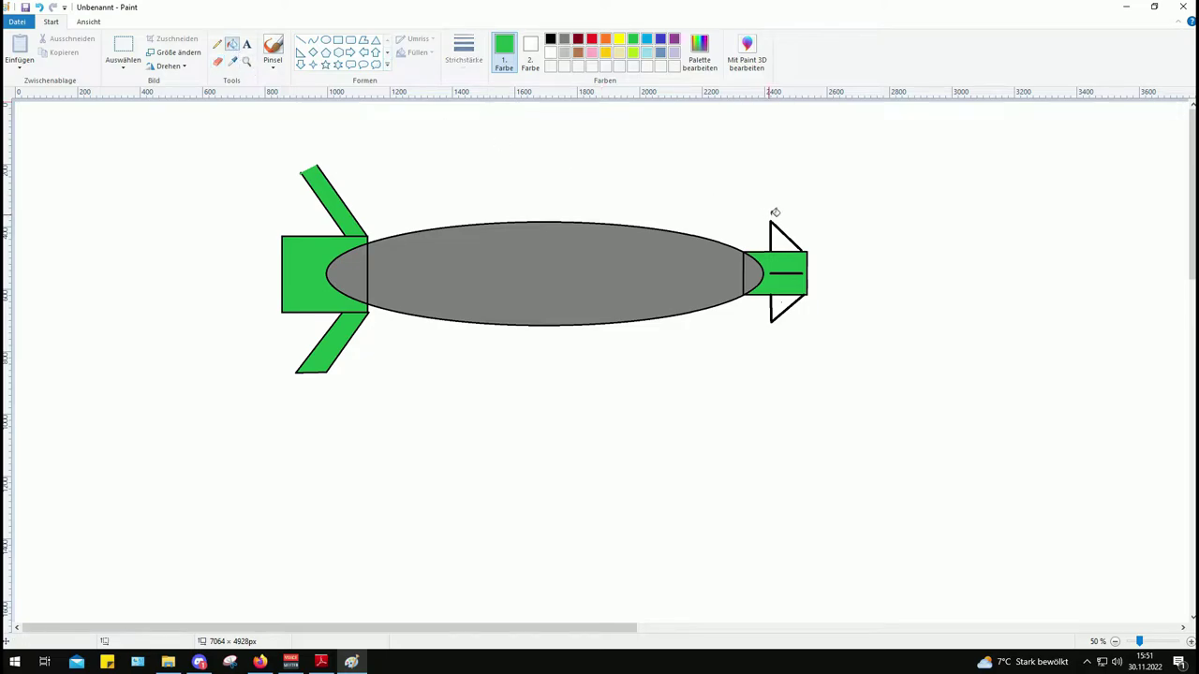
pyautogui.click(779, 238)
pyautogui.click(788, 301)
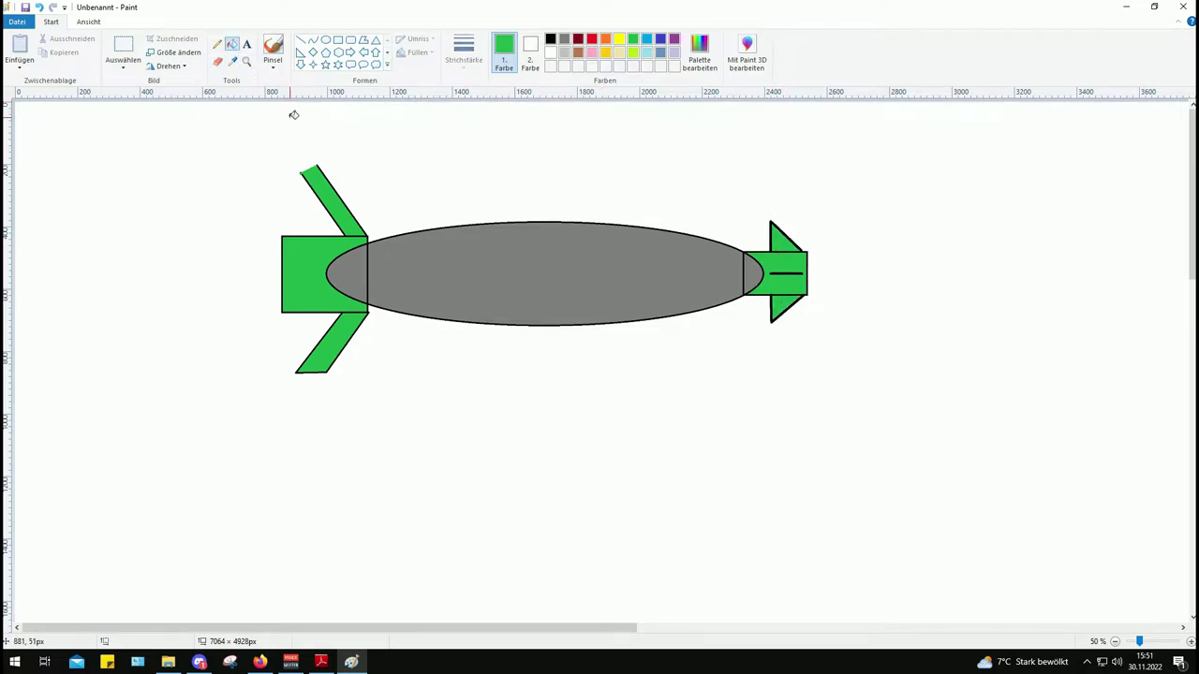
# Draw a black edge of a pointed tip extending from the nose
pyautogui.click(338, 42)
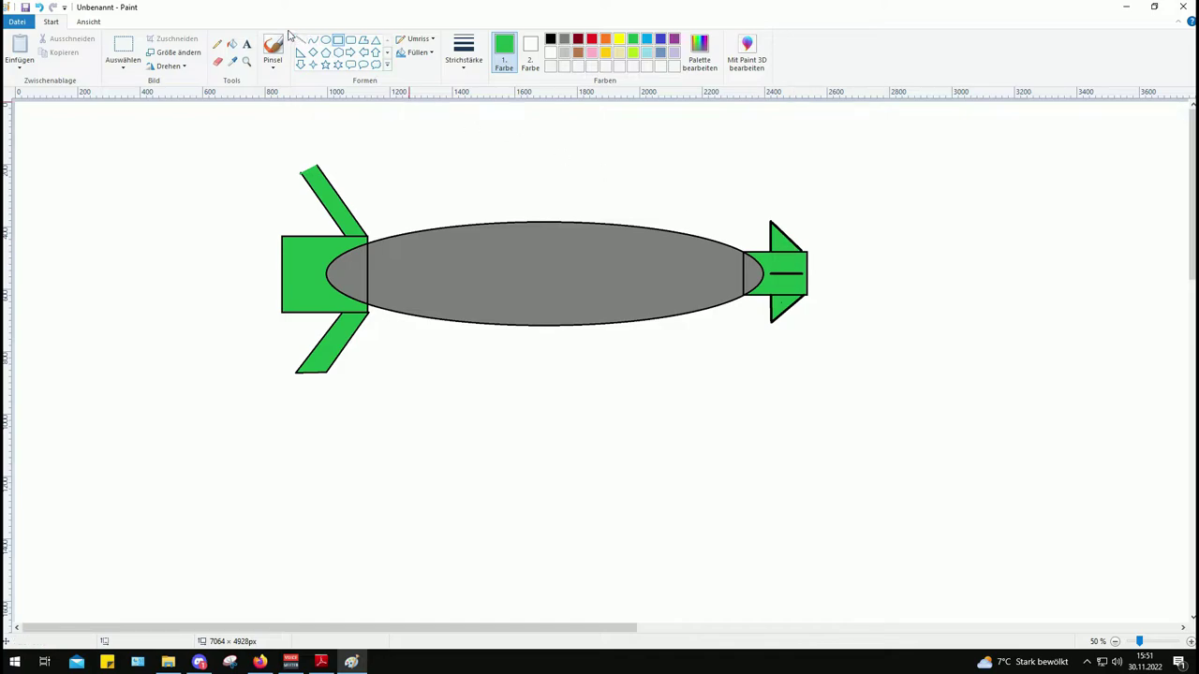
pyautogui.click(301, 41)
pyautogui.click(550, 39)
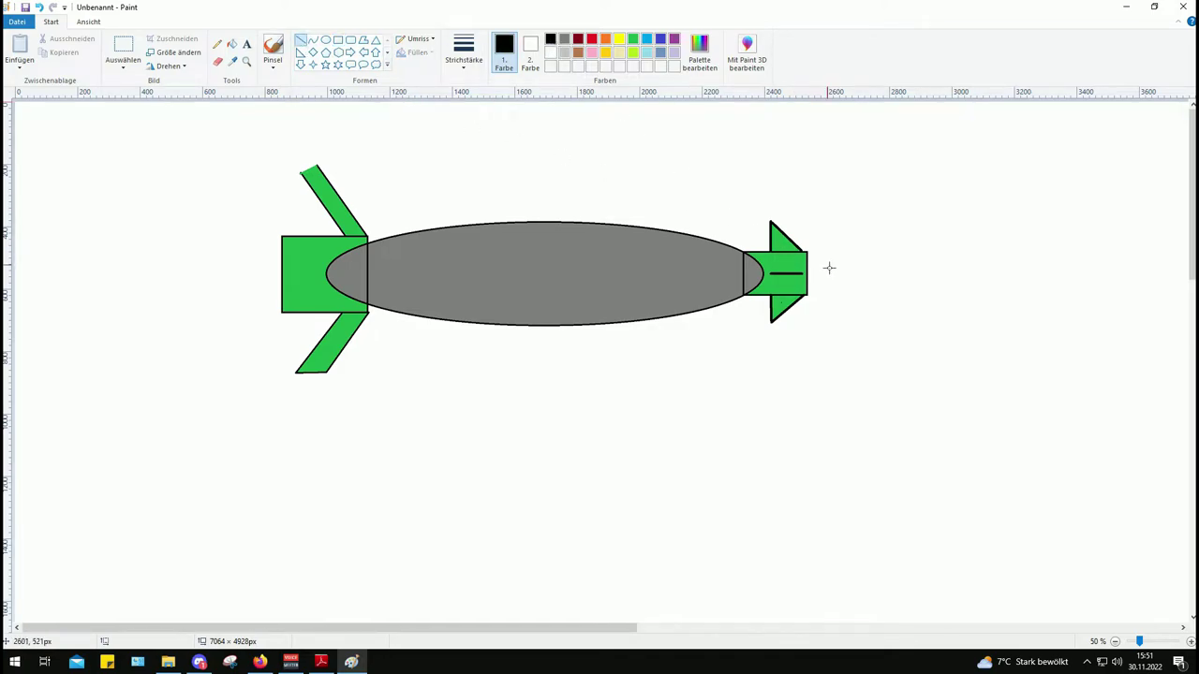
pyautogui.moveTo(807, 251); pyautogui.dragTo(831, 273)
pyautogui.click(217, 62)
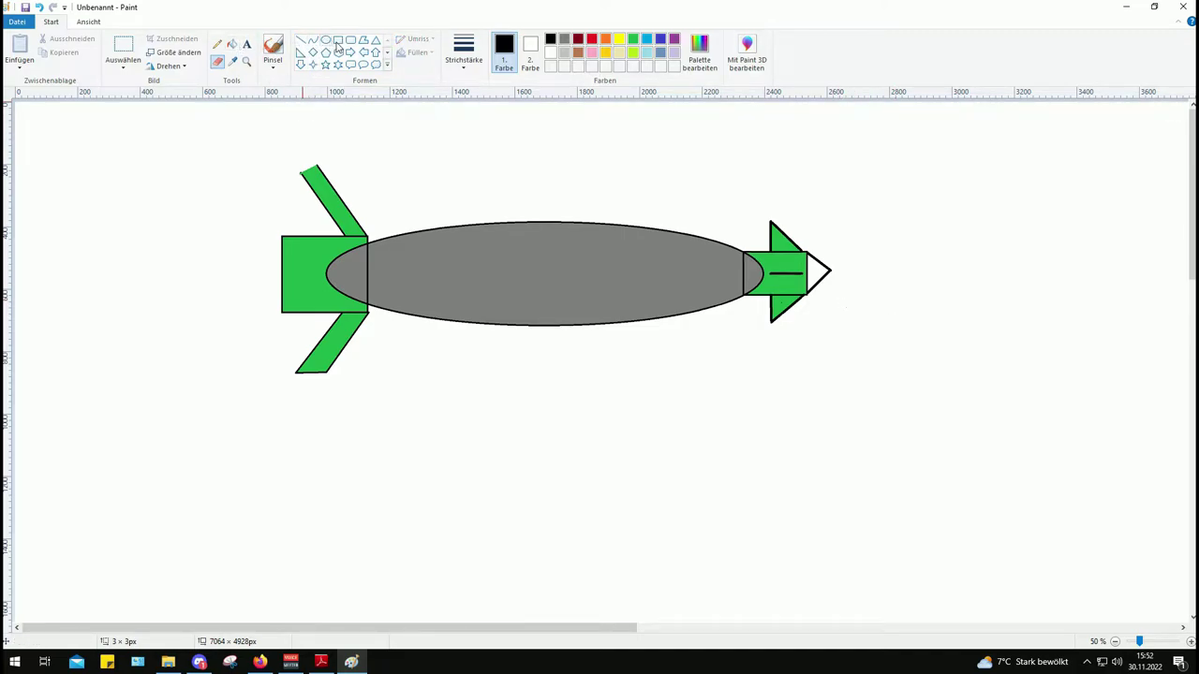
# Add a small square beyond the pointed tip and a thin rod from its right side
pyautogui.click(337, 41)
pyautogui.moveTo(827, 260)
pyautogui.mouseDown()
pyautogui.moveTo(847, 282)
pyautogui.moveTo(837, 261)
pyautogui.mouseUp()
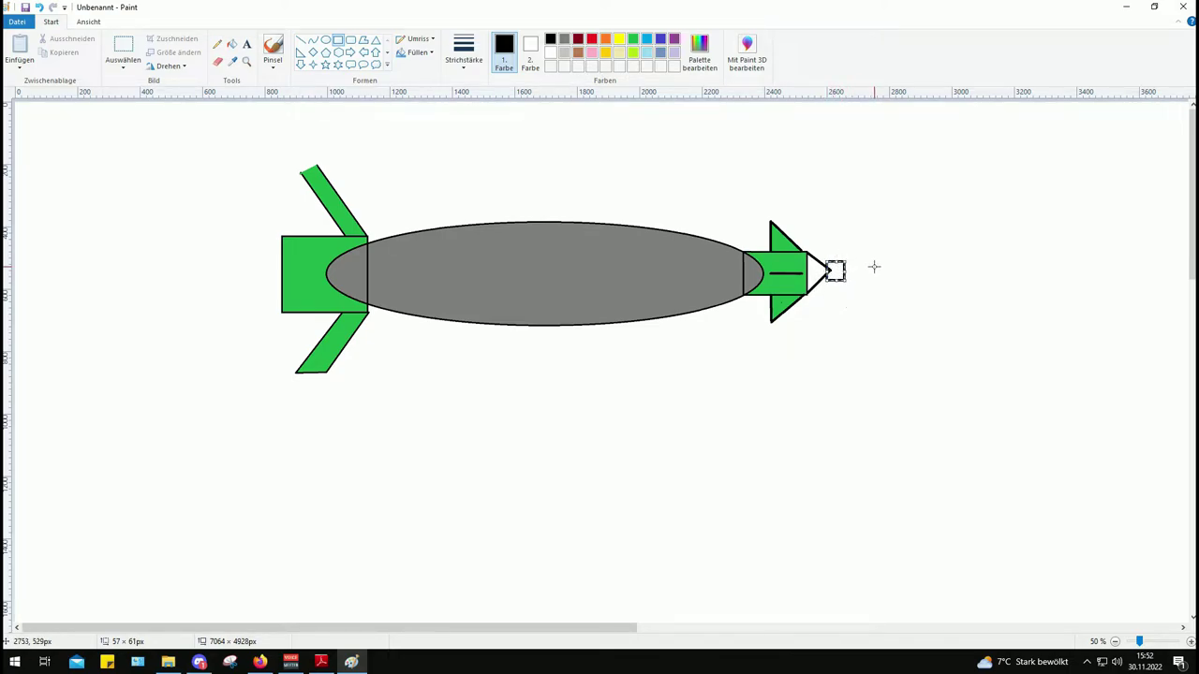
pyautogui.scroll(1, 867, 273)
pyautogui.scroll(-3, 840, 401)
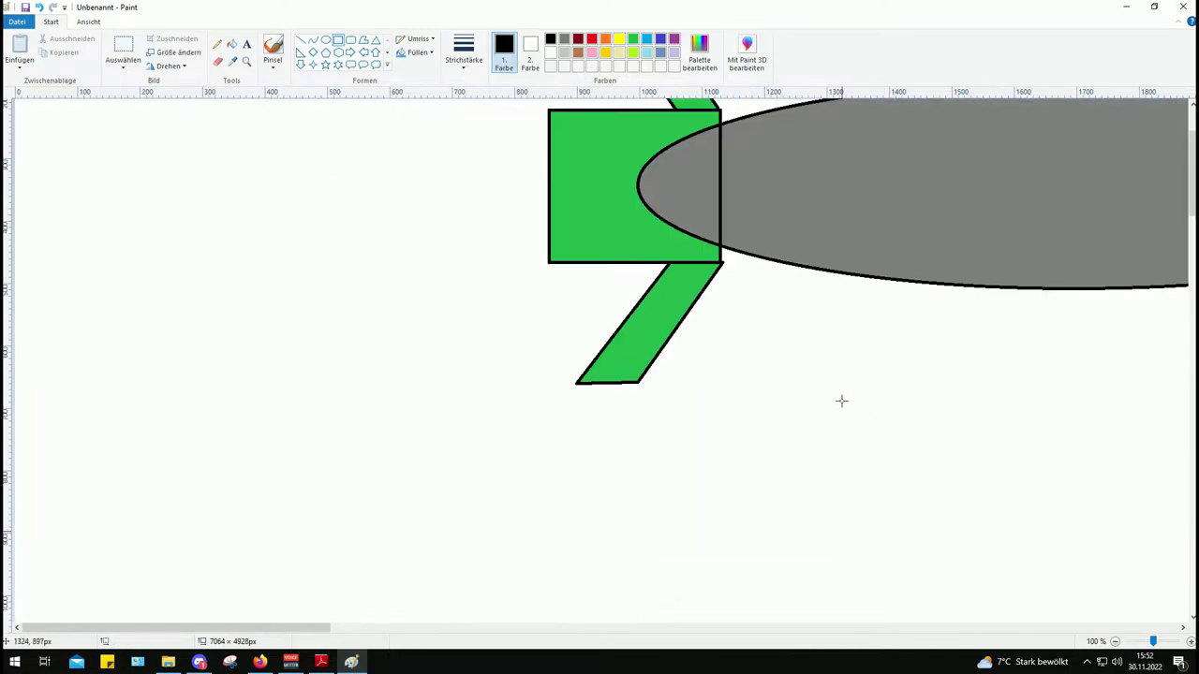
pyautogui.scroll(2, 840, 438)
pyautogui.moveTo(278, 627); pyautogui.dragTo(553, 635)
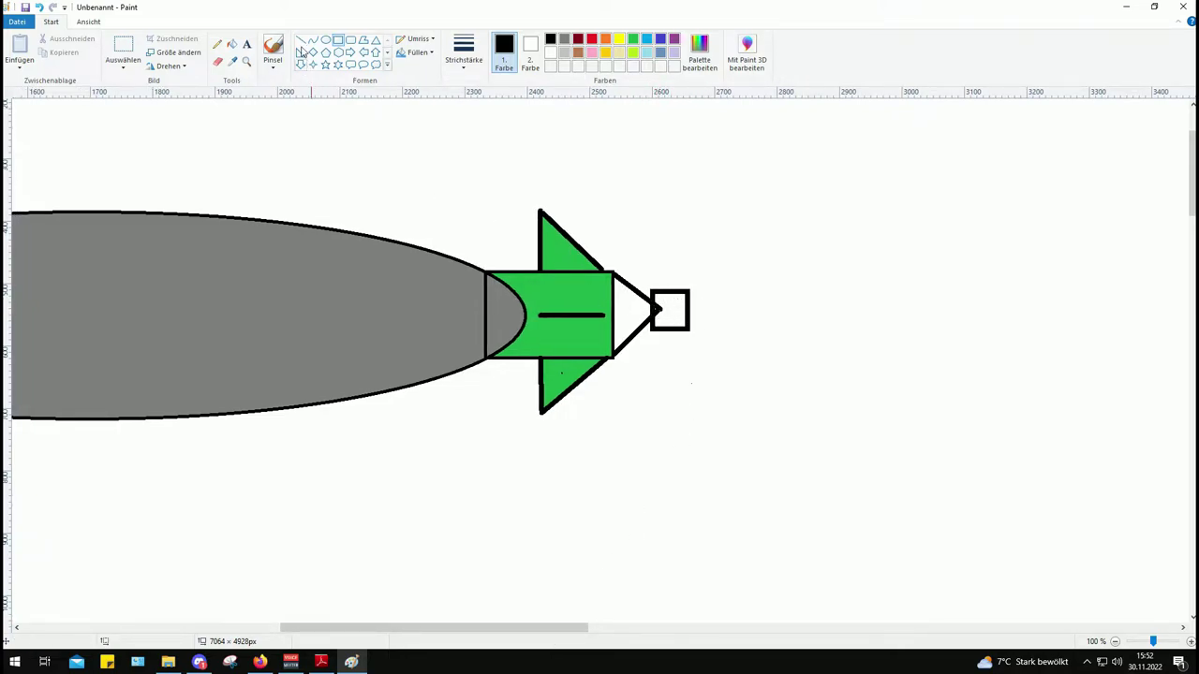
pyautogui.moveTo(688, 305); pyautogui.dragTo(719, 315)
pyautogui.click(774, 383)
# Fill the pointed tip, small square and thin rod green
pyautogui.click(633, 40)
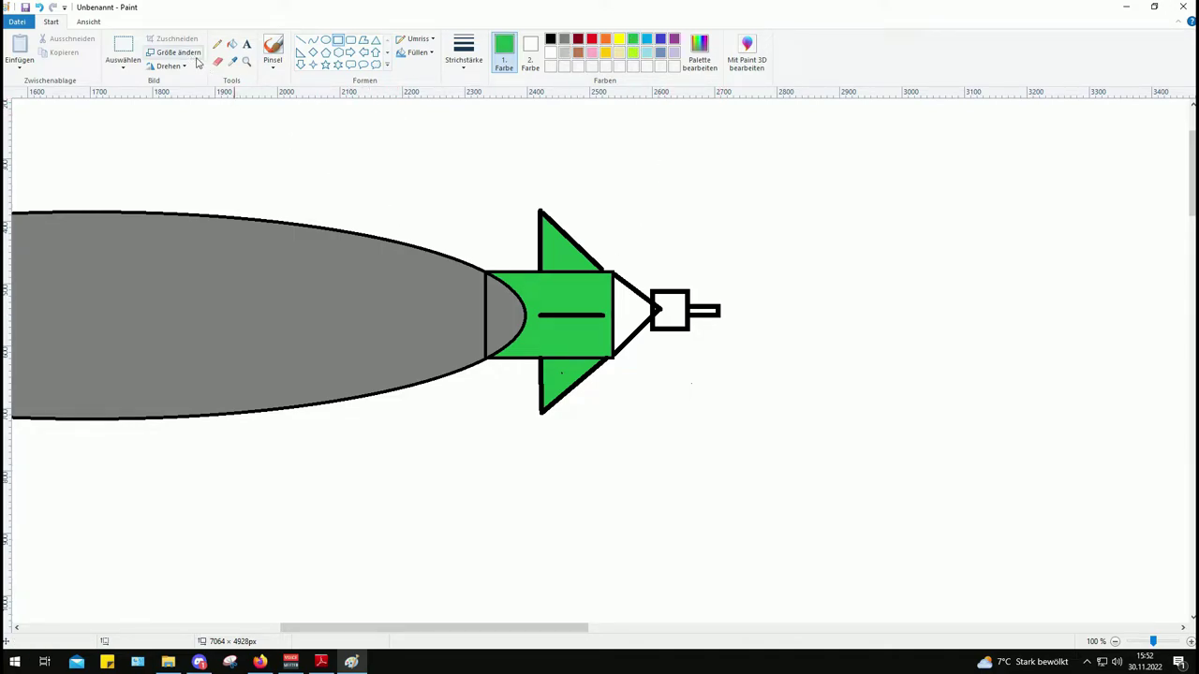
pyautogui.click(231, 44)
pyautogui.click(644, 310)
pyautogui.click(678, 307)
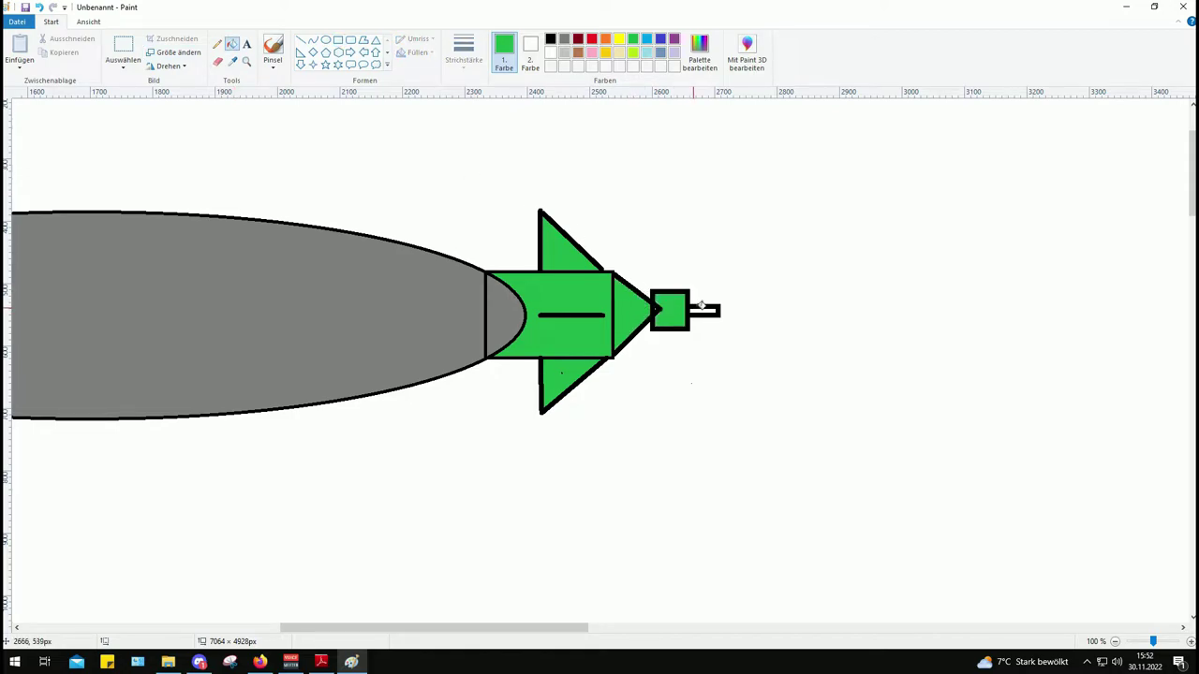
pyautogui.click(701, 310)
pyautogui.click(300, 40)
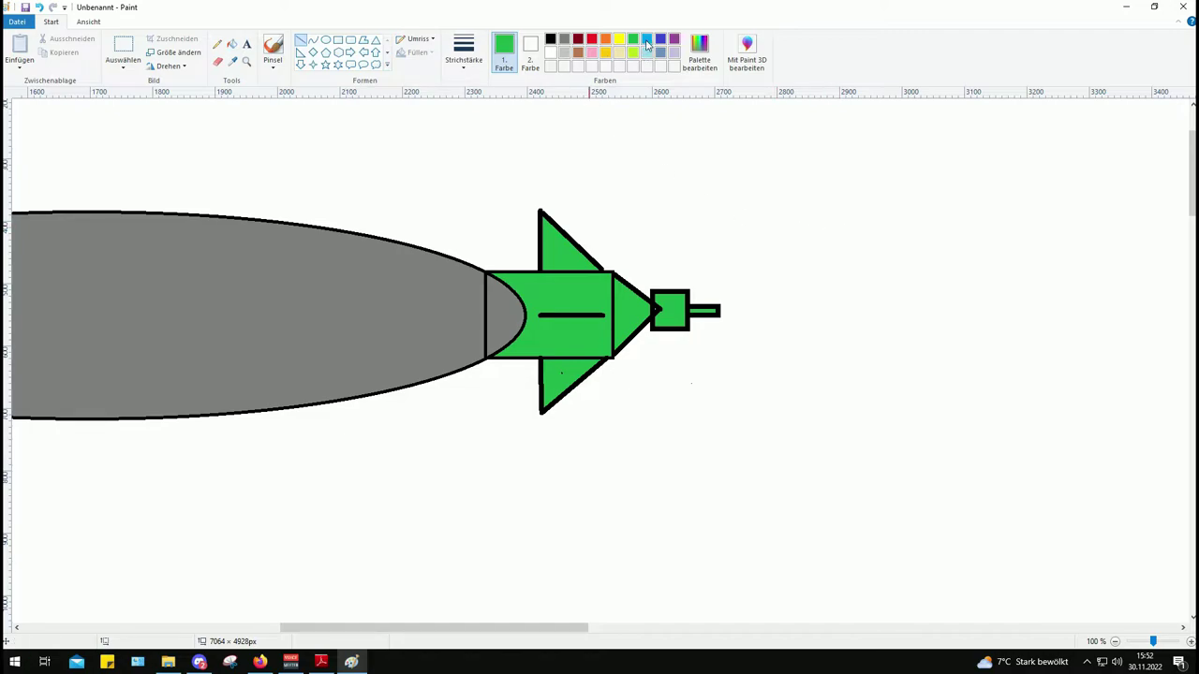
pyautogui.moveTo(838, 240); pyautogui.dragTo(924, 245)
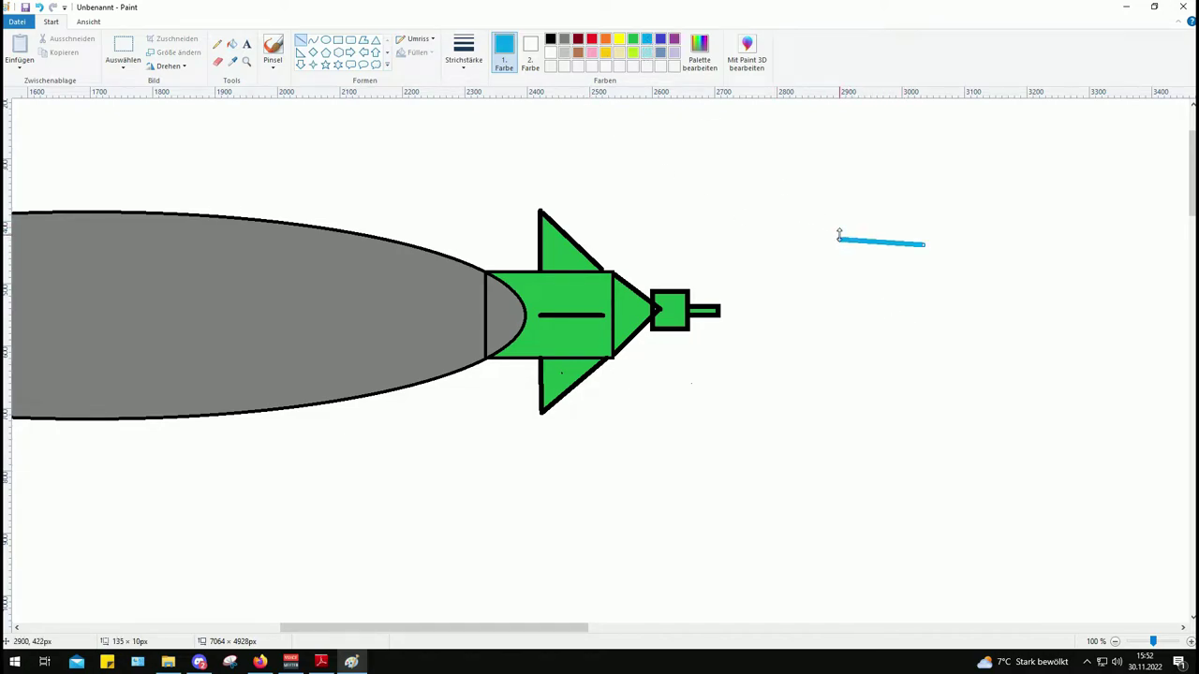
pyautogui.moveTo(839, 236); pyautogui.dragTo(802, 249)
pyautogui.moveTo(944, 318); pyautogui.dragTo(792, 318)
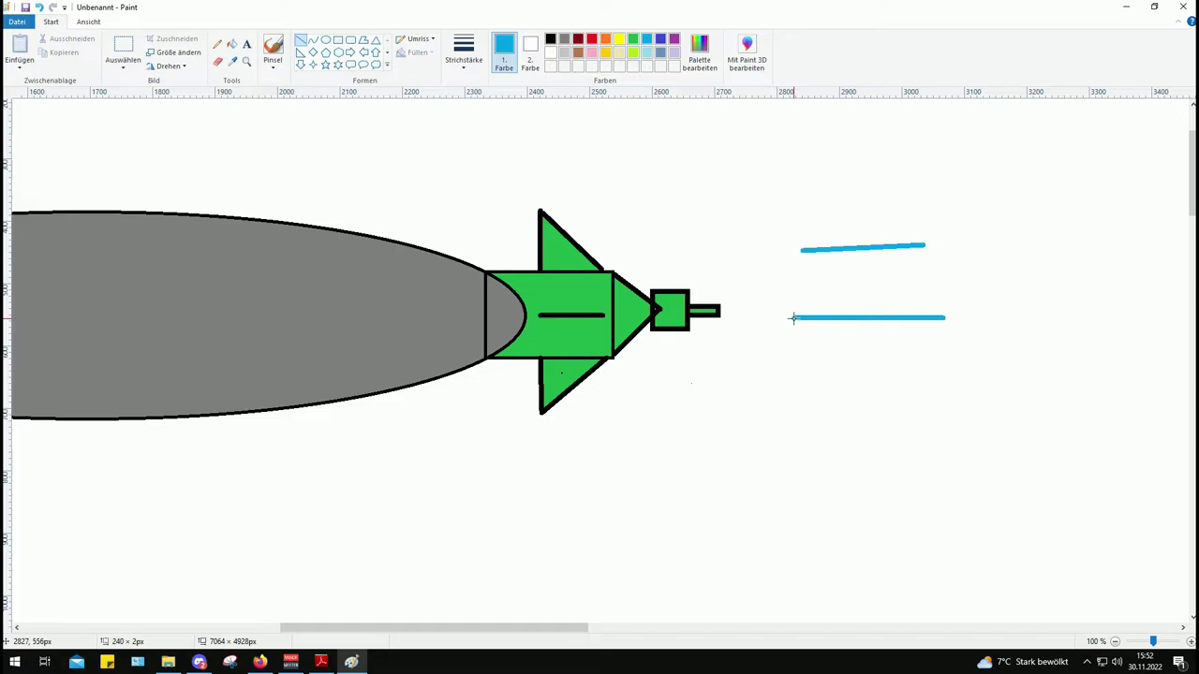
pyautogui.moveTo(957, 393); pyautogui.dragTo(782, 388)
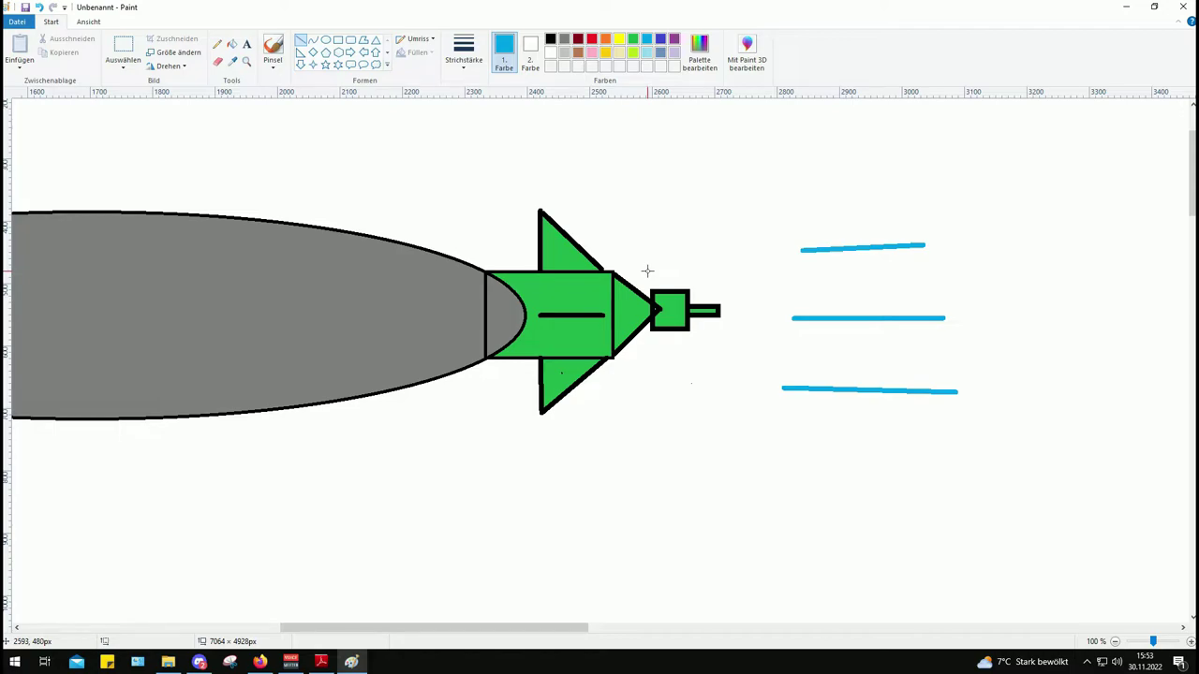
pyautogui.scroll(-2, 599, 404)
pyautogui.scroll(2, 346, 142)
pyautogui.hotkey('ctrl', 'z')
pyautogui.hotkey('ctrl', 'z')
pyautogui.hotkey('ctrl', 'z')
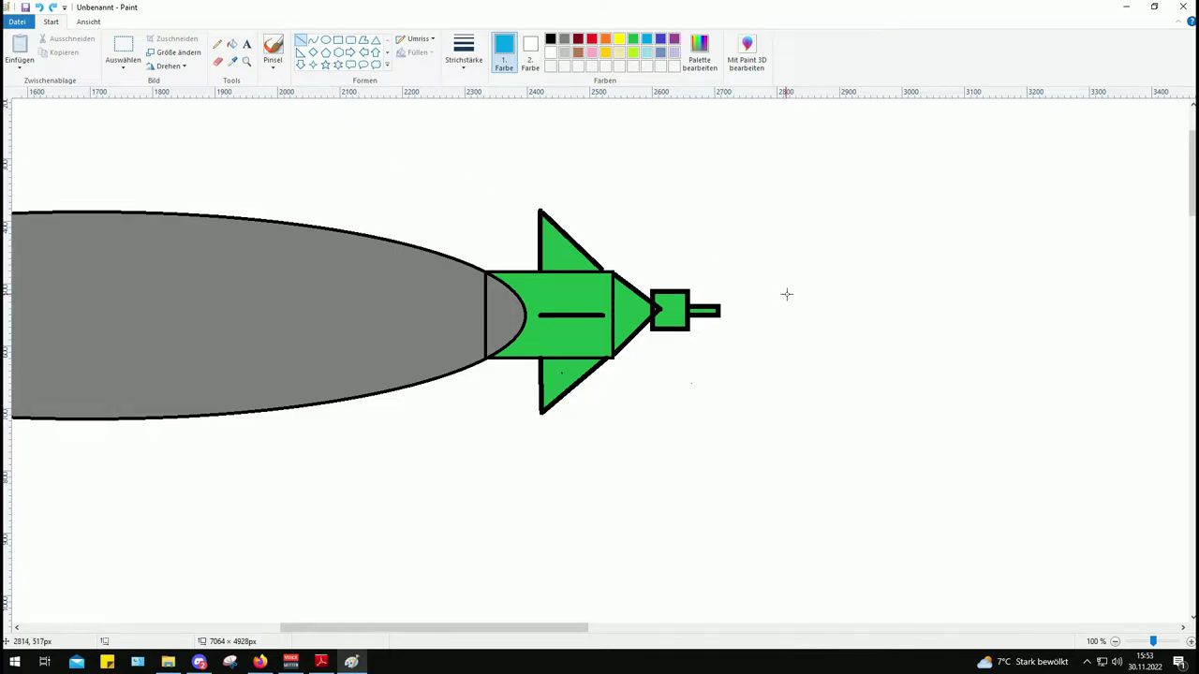
pyautogui.moveTo(787, 294); pyautogui.dragTo(1026, 374)
pyautogui.moveTo(761, 363); pyautogui.dragTo(1024, 475)
pyautogui.moveTo(716, 438); pyautogui.dragTo(1000, 529)
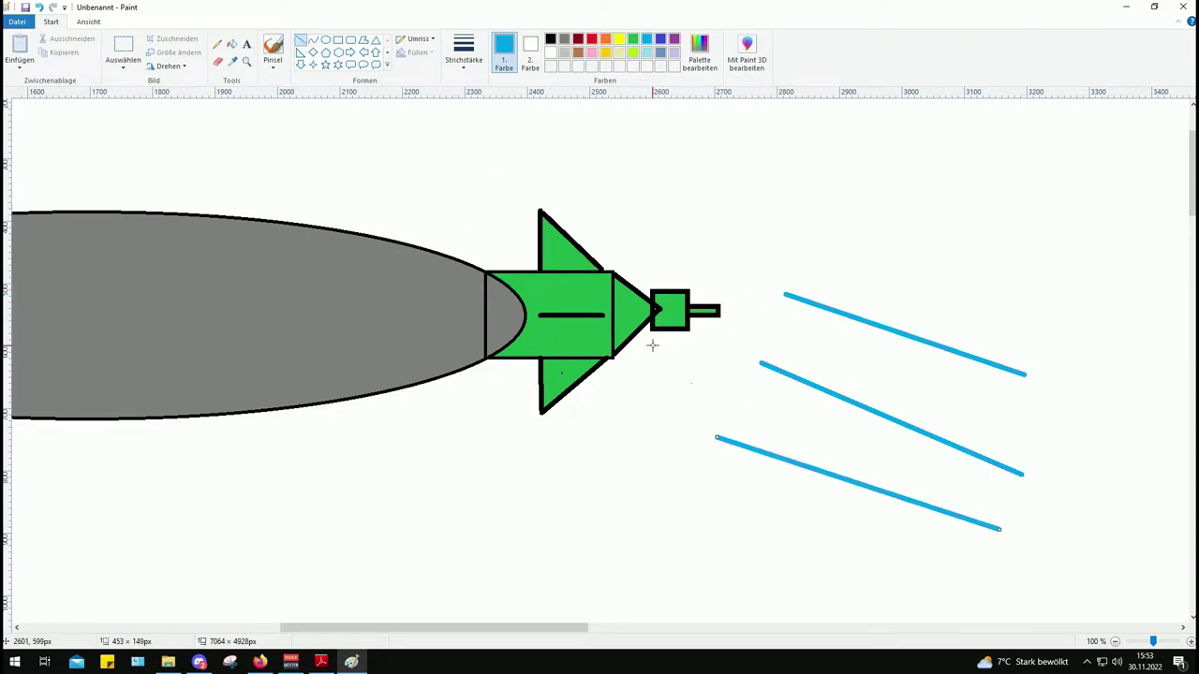
pyautogui.moveTo(651, 345)
pyautogui.mouseDown()
pyautogui.moveTo(721, 373)
pyautogui.moveTo(713, 355)
pyautogui.moveTo(734, 377)
pyautogui.mouseUp()
pyautogui.click(763, 414)
pyautogui.hotkey('ctrl', 'z')
pyautogui.hotkey('ctrl', 'z')
pyautogui.hotkey('ctrl', 'z')
pyautogui.hotkey('ctrl', 'z')
pyautogui.hotkey('ctrl', 'z')
pyautogui.hotkey('ctrl', 'z')
pyautogui.hotkey('ctrl', 'z')
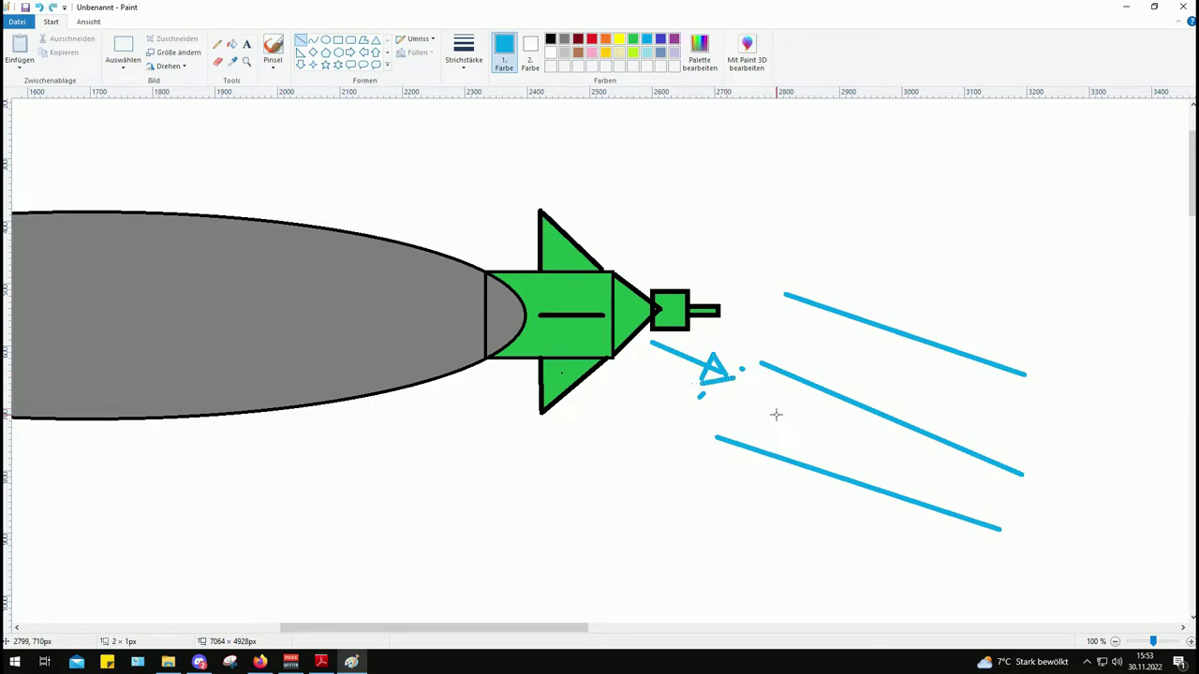
pyautogui.hotkey('ctrl', 'z')
pyautogui.hotkey('ctrl', 'z')
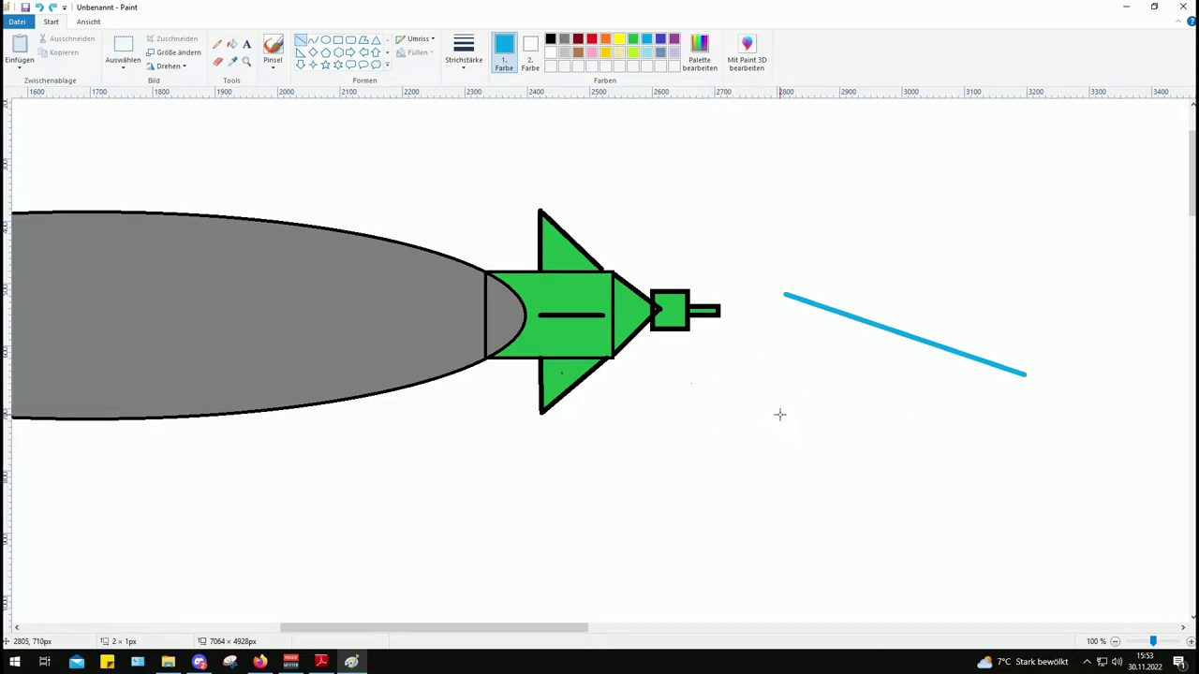
# Draw a red circle around the rocket's nose, shifting it left and narrowing it to fit
pyautogui.scroll(-3, 344, 431)
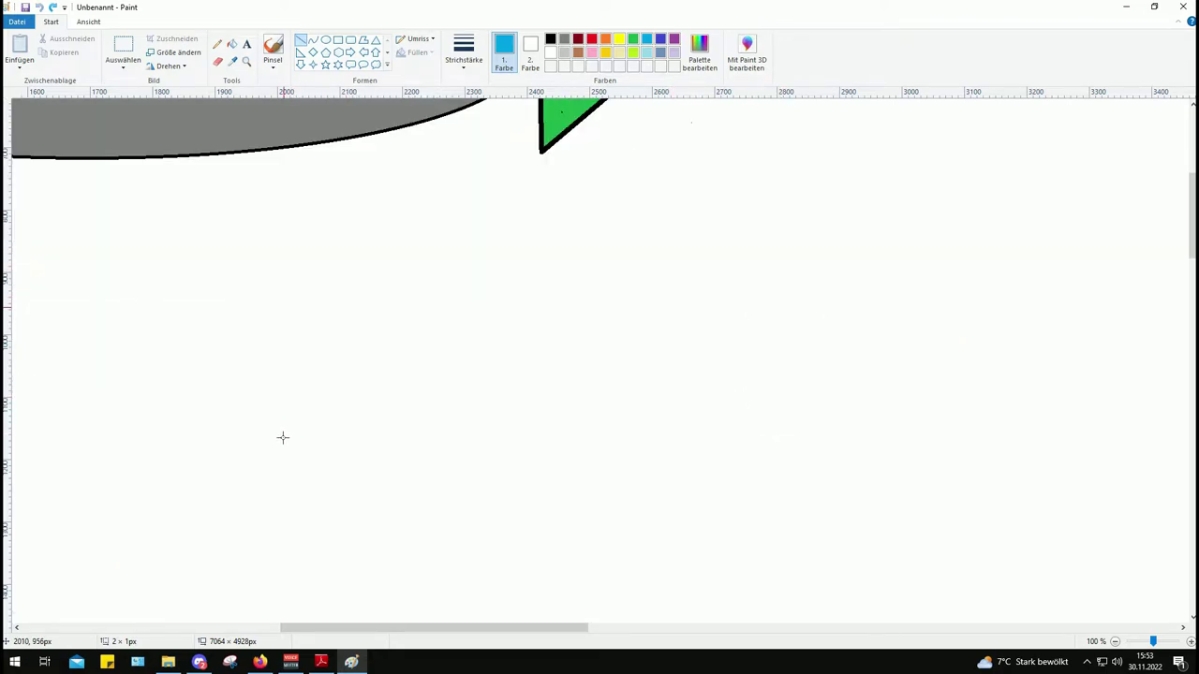
pyautogui.moveTo(368, 630); pyautogui.dragTo(210, 630)
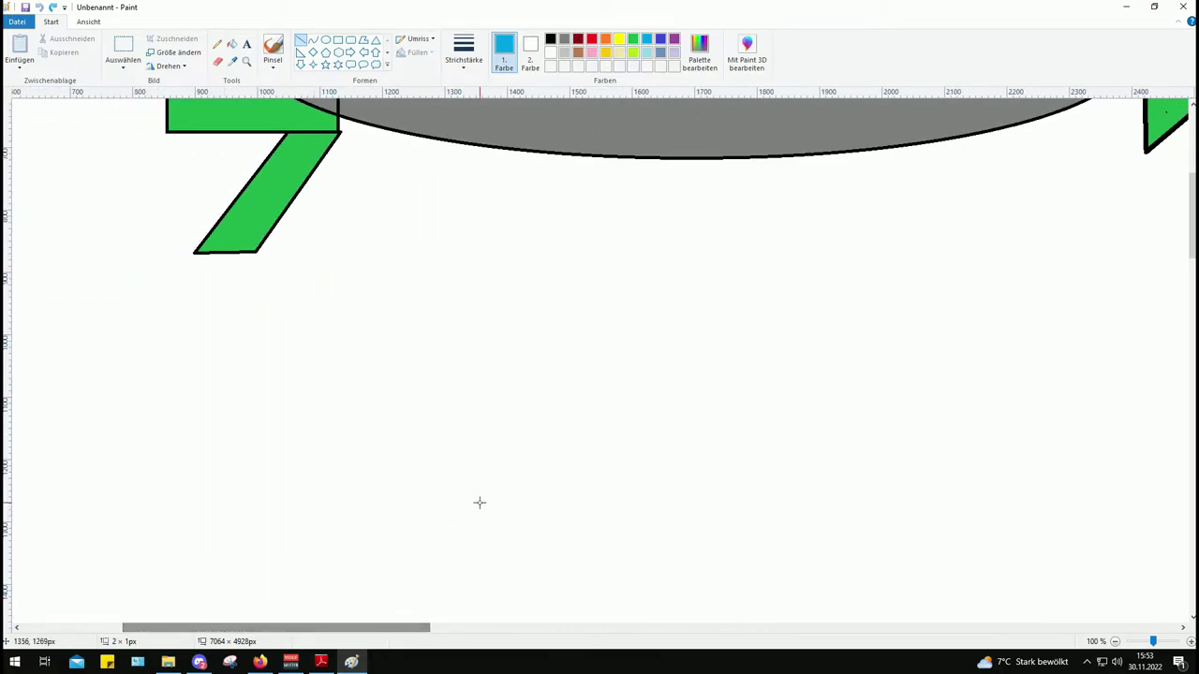
pyautogui.scroll(-1, 362, 421)
pyautogui.scroll(-3, 360, 419)
pyautogui.scroll(3, 360, 419)
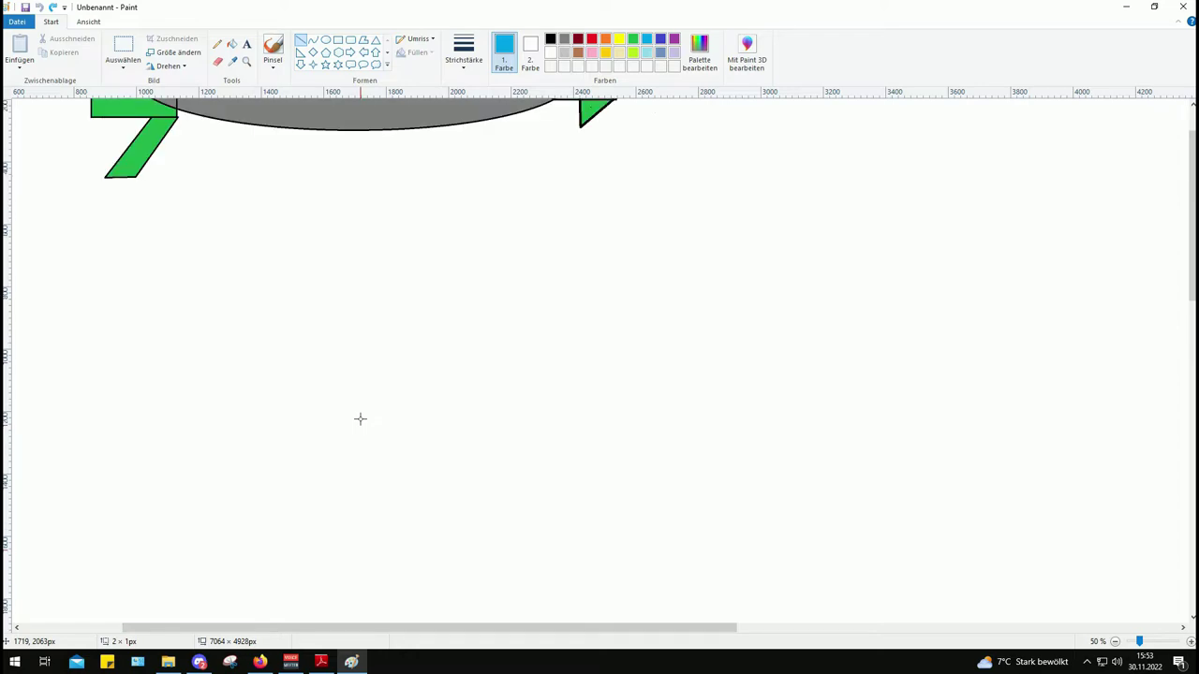
pyautogui.scroll(2, 359, 419)
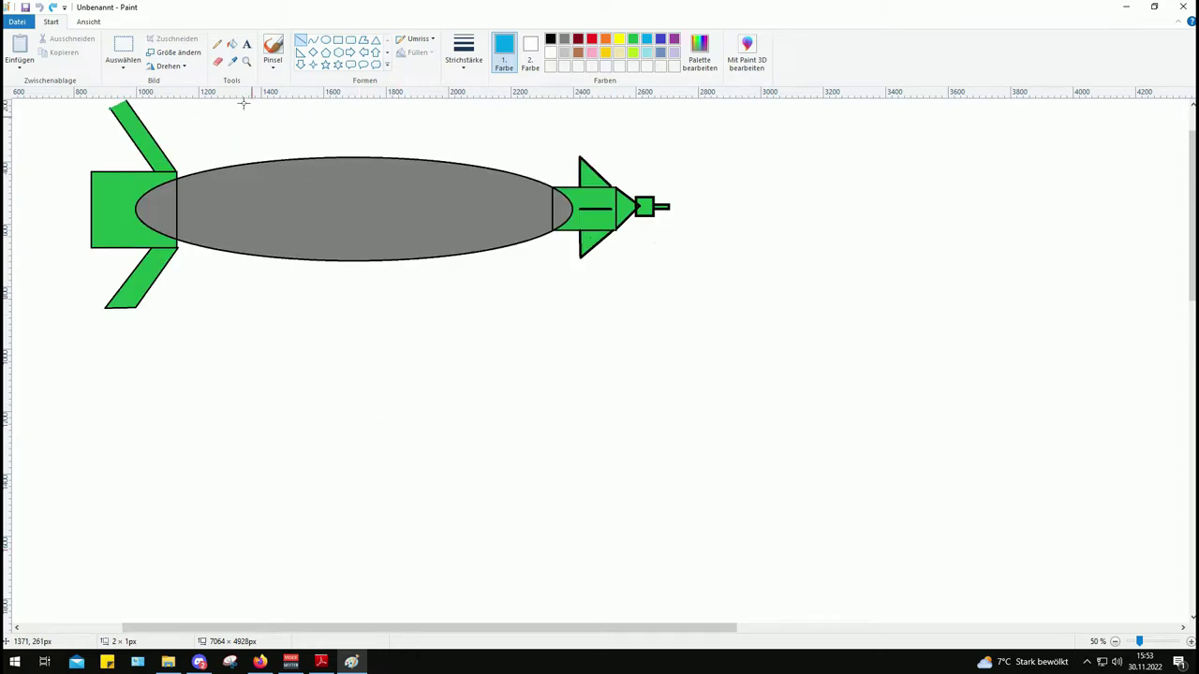
pyautogui.click(326, 40)
pyautogui.click(591, 39)
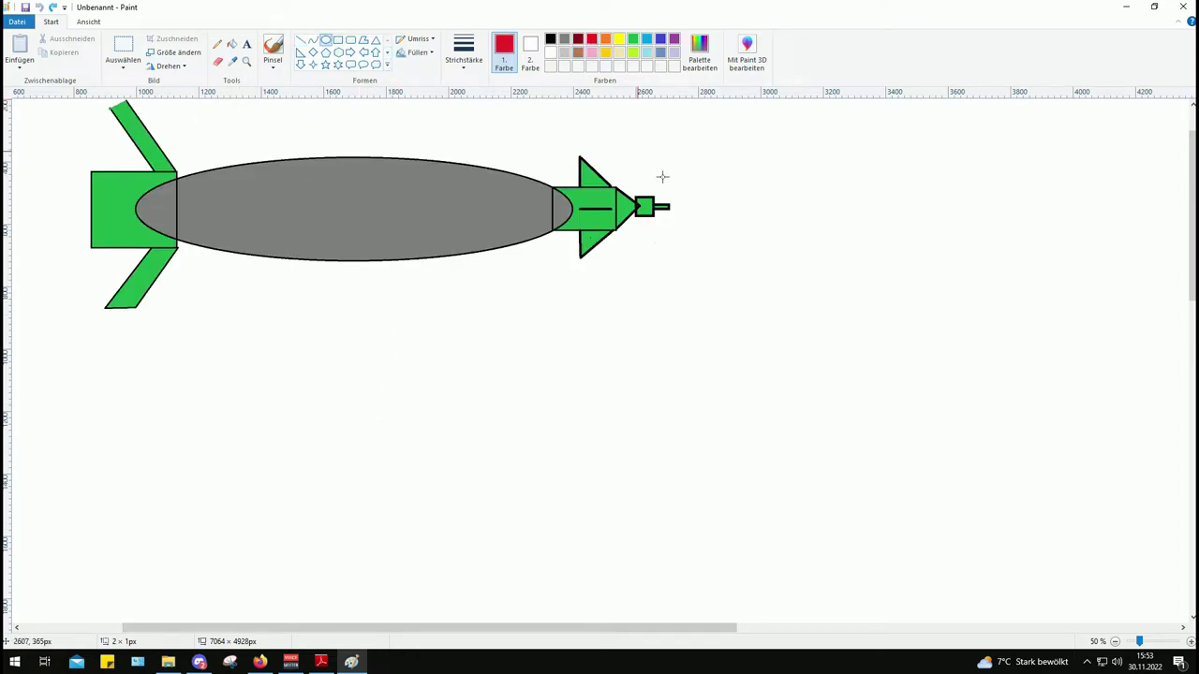
pyautogui.moveTo(729, 136); pyautogui.dragTo(540, 286)
pyautogui.moveTo(647, 246); pyautogui.dragTo(615, 246)
pyautogui.moveTo(513, 213); pyautogui.dragTo(526, 214)
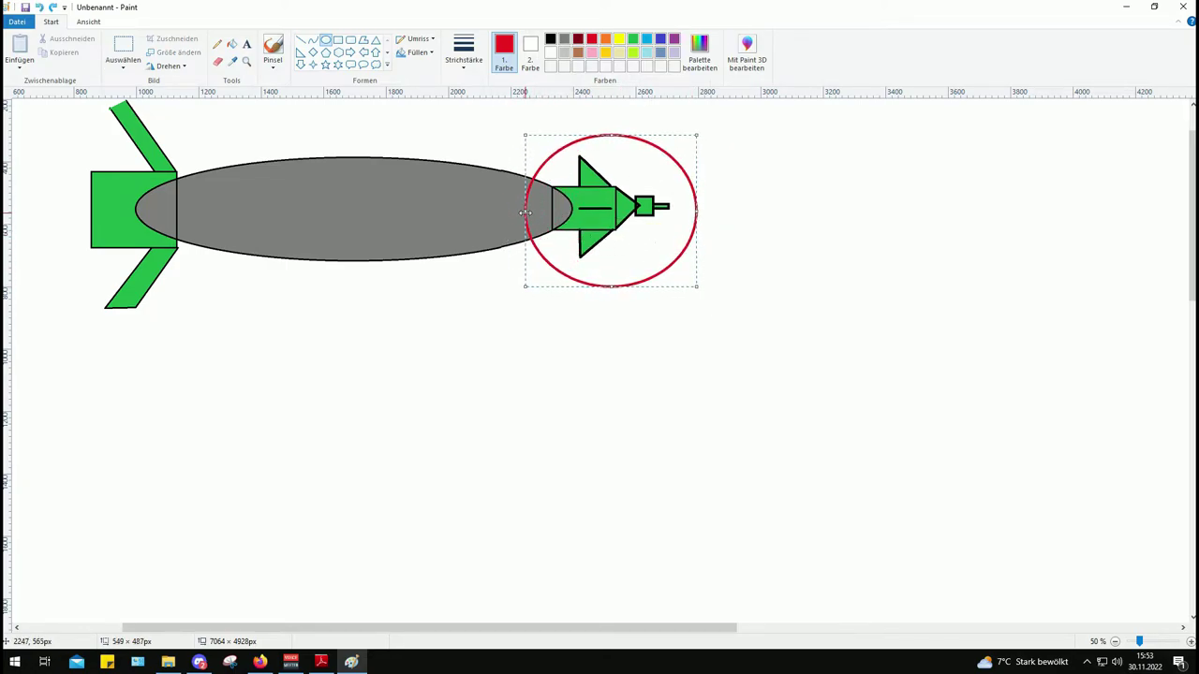
pyautogui.click(517, 335)
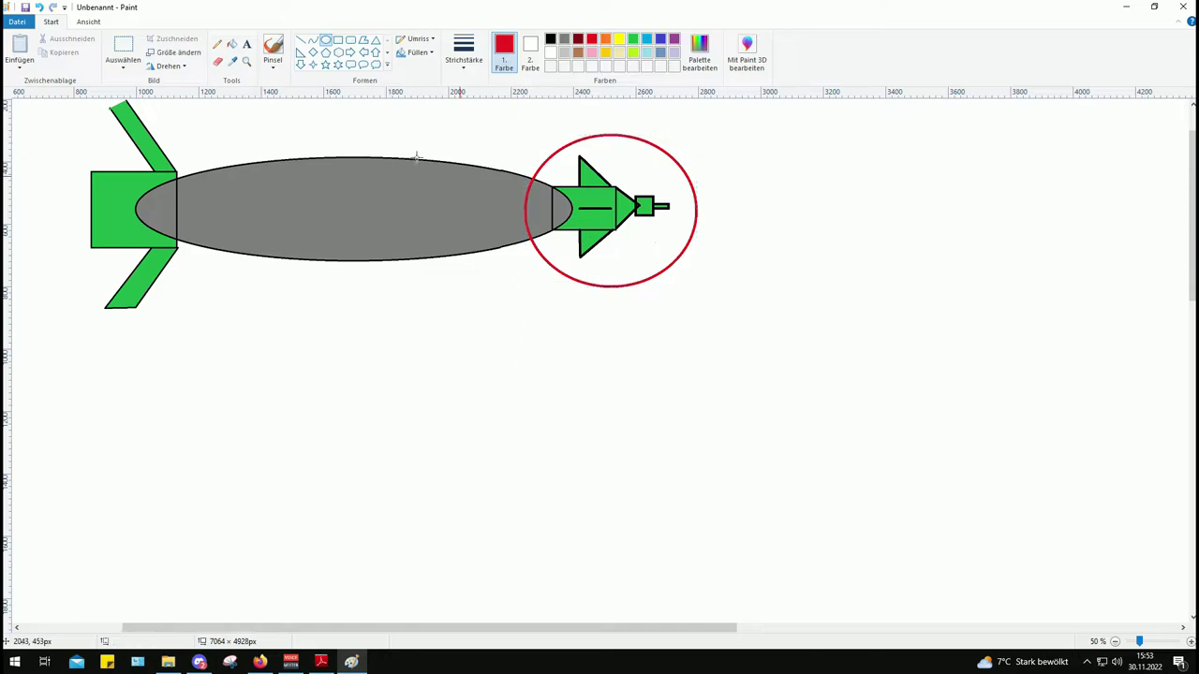
# Draw two red lines fanning down-left from the red circle
pyautogui.click(300, 40)
pyautogui.moveTo(536, 250); pyautogui.dragTo(442, 361)
pyautogui.click(647, 280)
pyautogui.moveTo(608, 316)
pyautogui.mouseDown()
pyautogui.moveTo(462, 371)
pyautogui.moveTo(467, 379)
pyautogui.mouseUp()
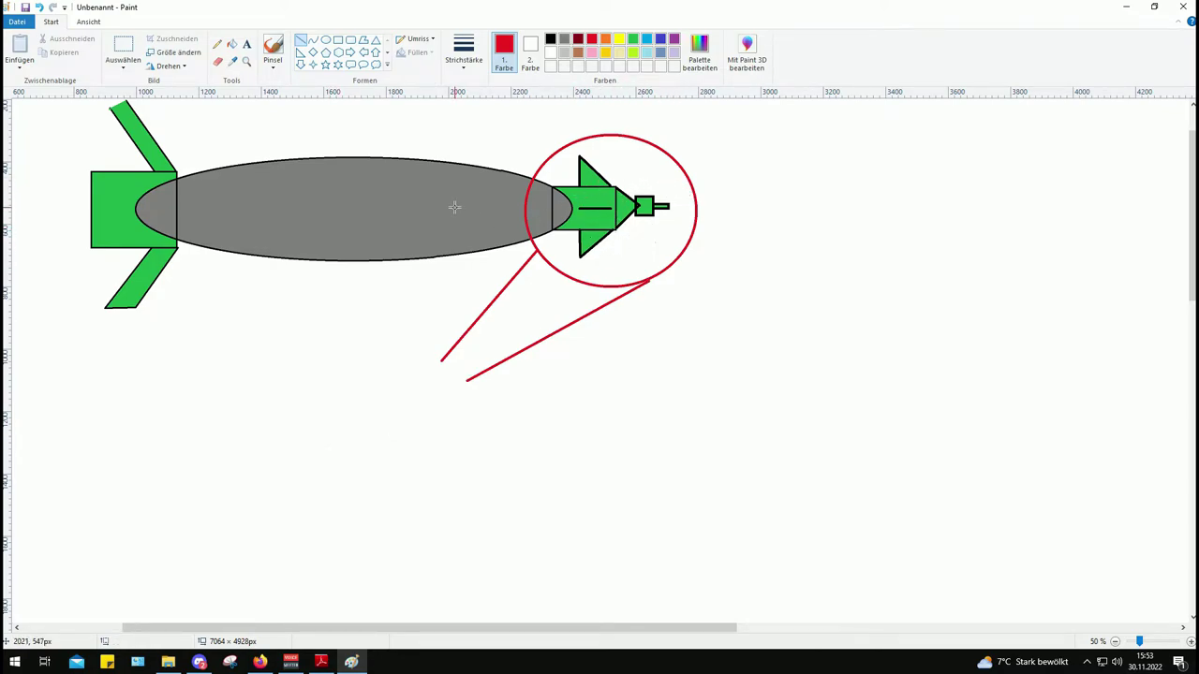
pyautogui.click(338, 41)
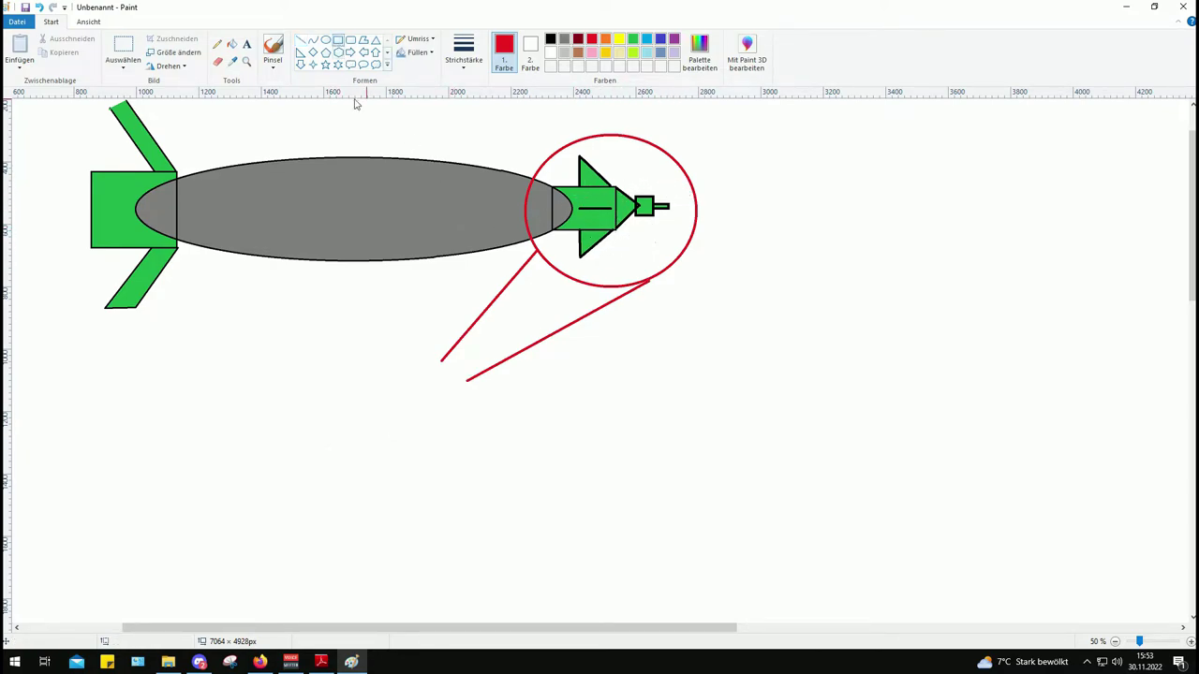
# Draw a black-outlined box of about 368 × 217px beneath the ends of the red lines
pyautogui.click(551, 40)
pyautogui.scroll(1, 371, 439)
pyautogui.scroll(-2, 530, 460)
pyautogui.moveTo(419, 628); pyautogui.dragTo(501, 635)
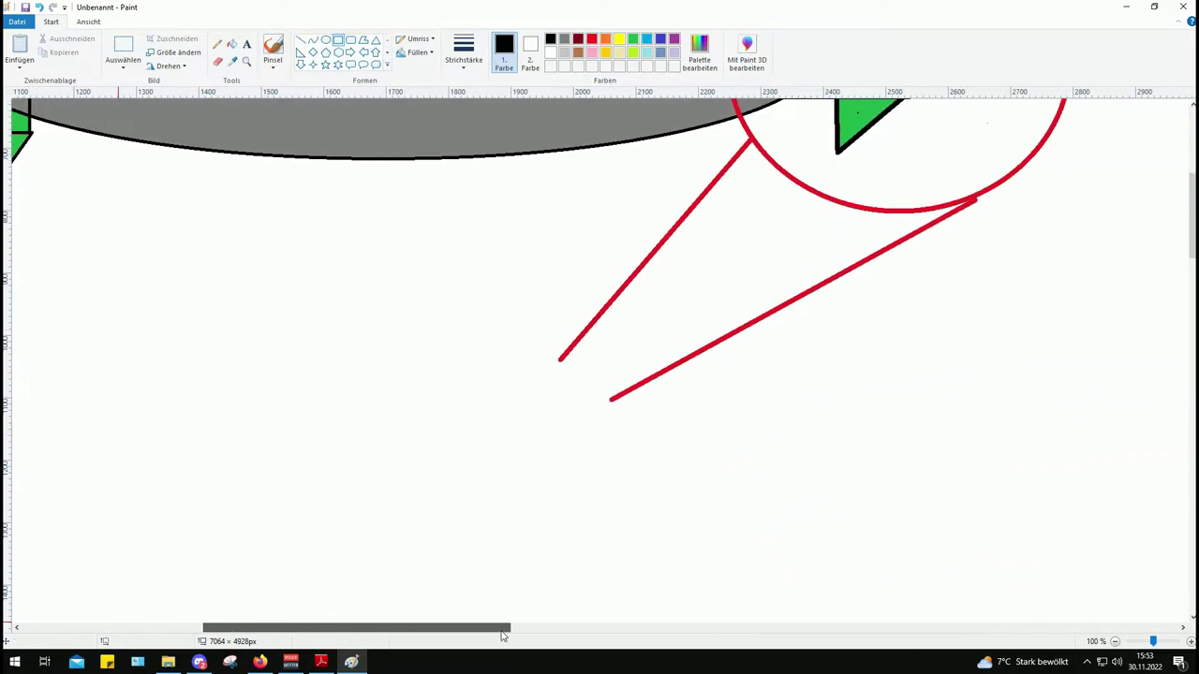
pyautogui.scroll(-2, 458, 530)
pyautogui.moveTo(372, 277); pyautogui.dragTo(649, 512)
pyautogui.moveTo(487, 378); pyautogui.dragTo(345, 380)
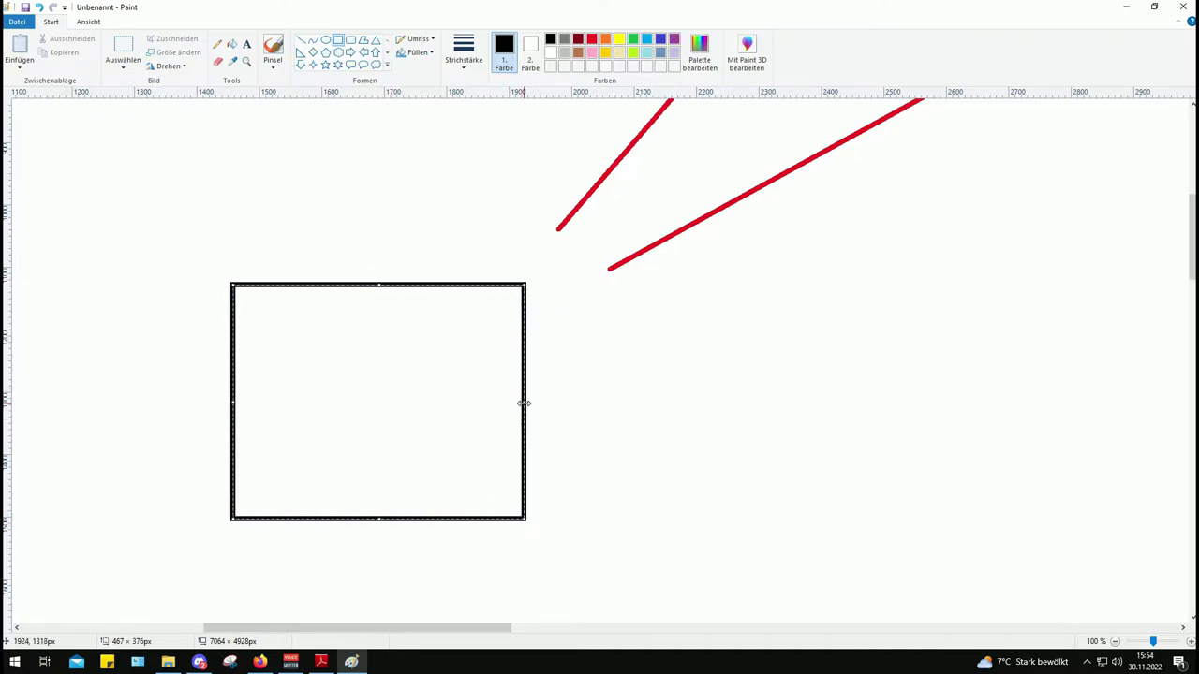
pyautogui.moveTo(524, 404); pyautogui.dragTo(463, 403)
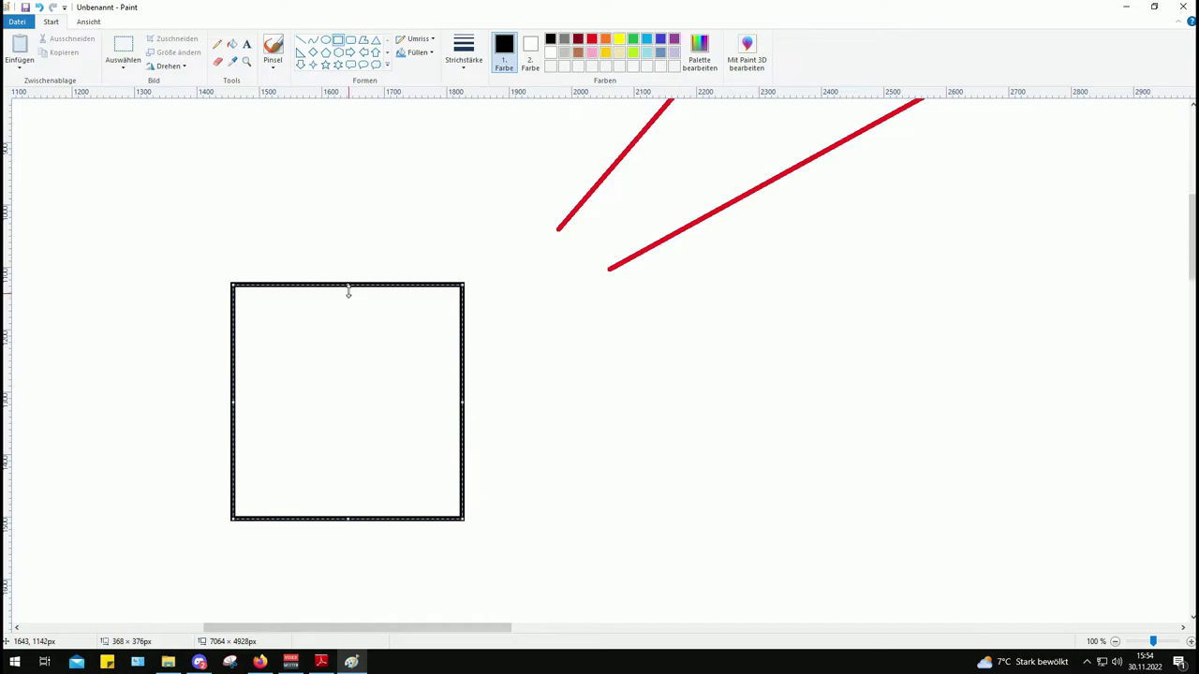
pyautogui.moveTo(348, 291); pyautogui.dragTo(346, 384)
pyautogui.moveTo(338, 446); pyautogui.dragTo(423, 383)
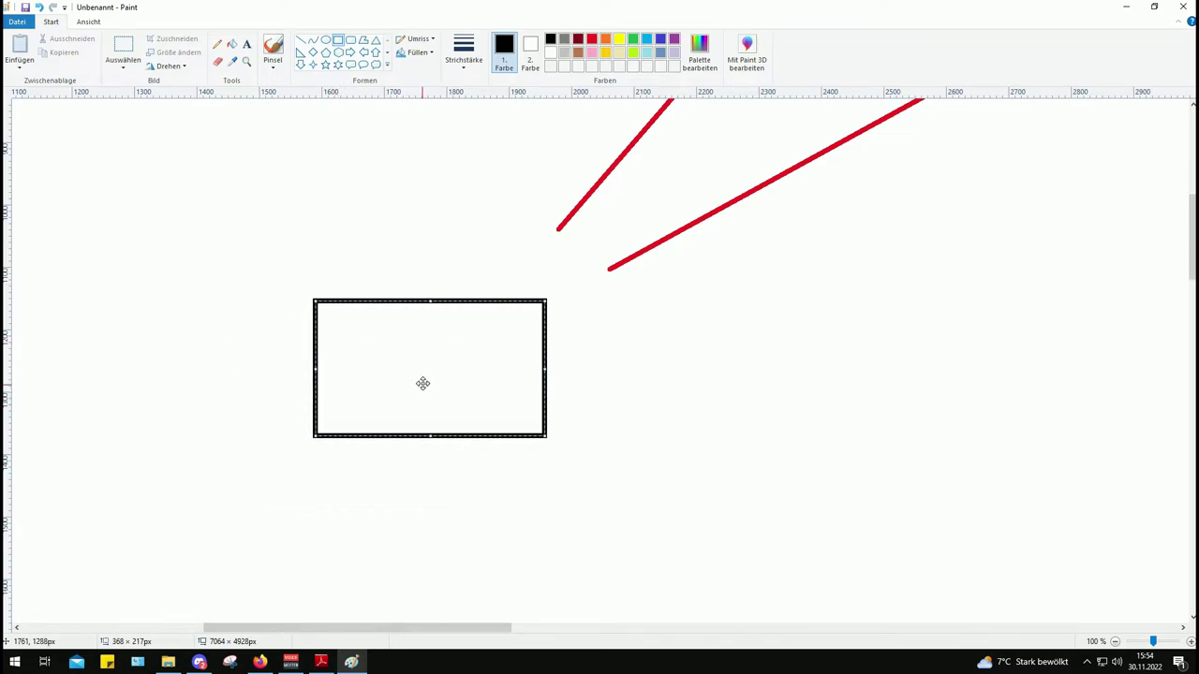
pyautogui.scroll(5, 824, 332)
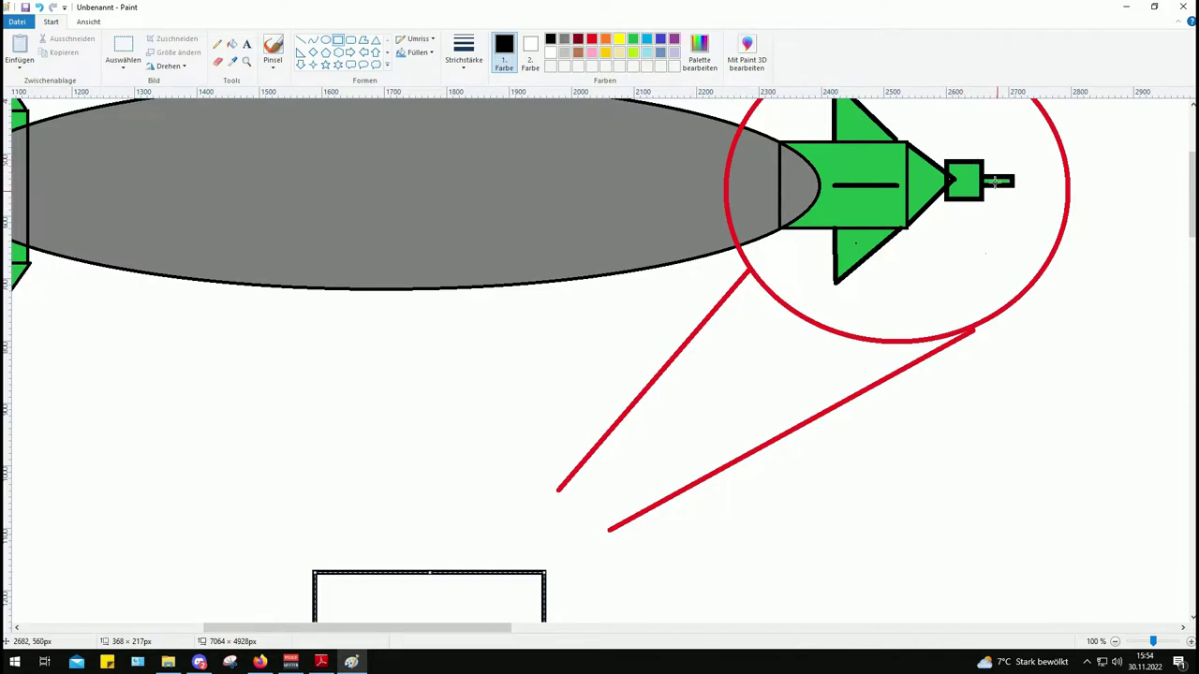
pyautogui.scroll(-5, 425, 391)
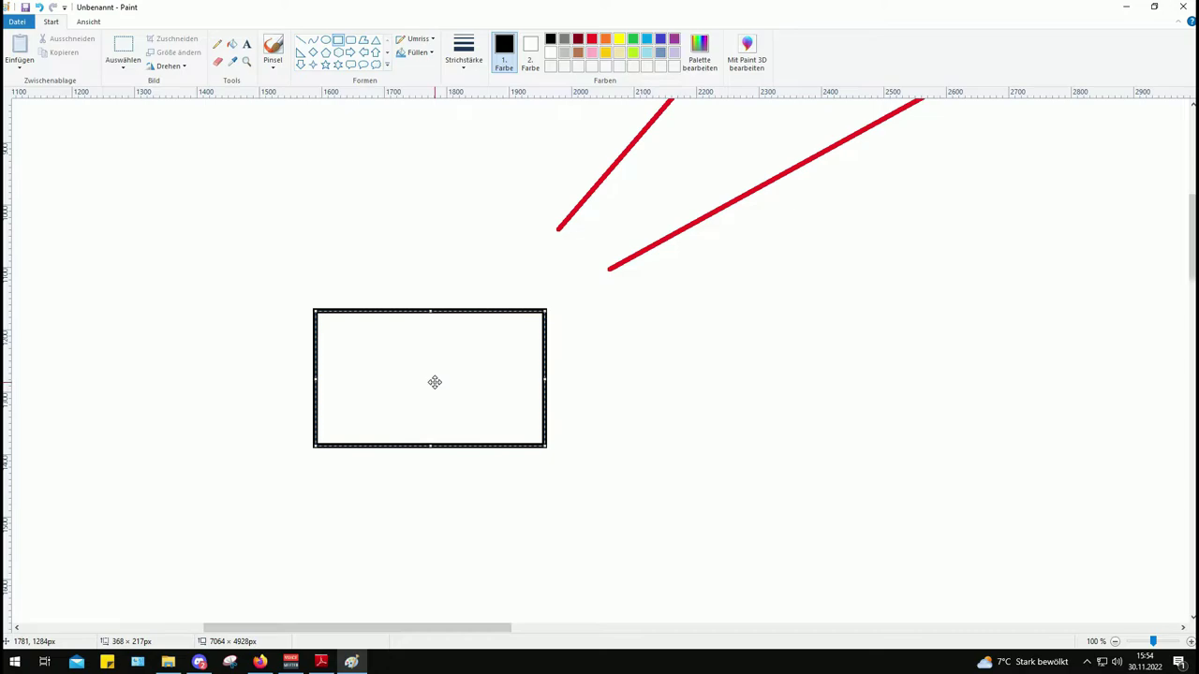
pyautogui.click(652, 407)
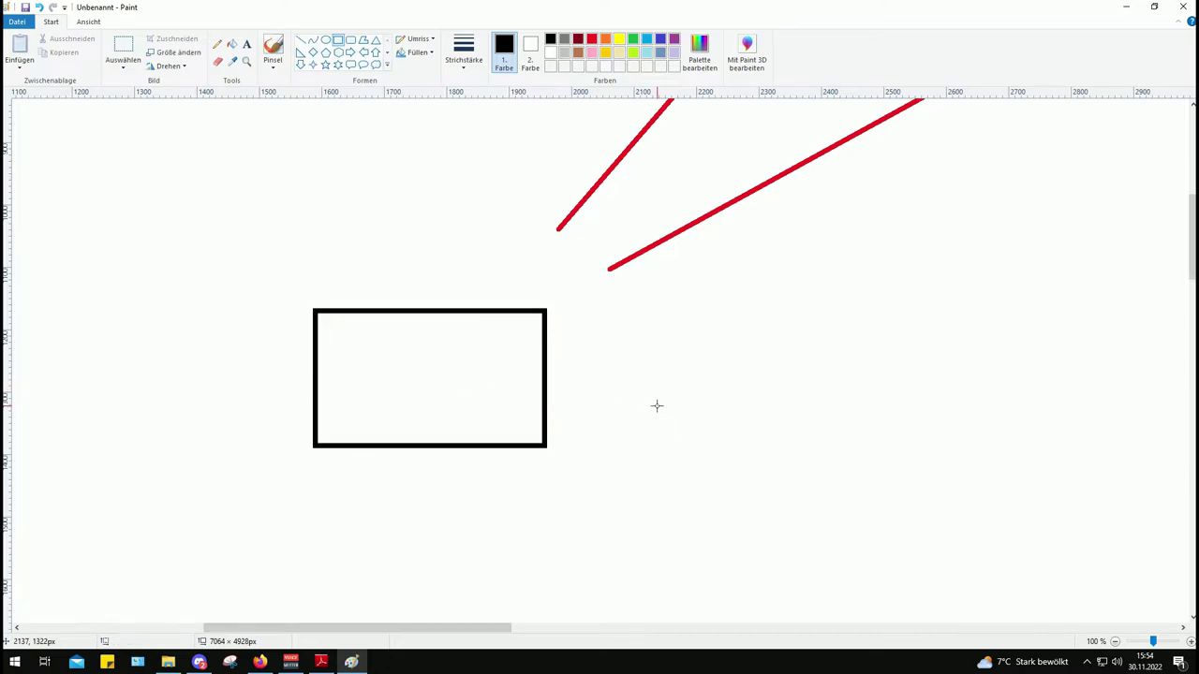
pyautogui.click(325, 40)
# Draw two thin light-blue lens ellipses, one at the box's right edge and one in the middle
pyautogui.click(633, 41)
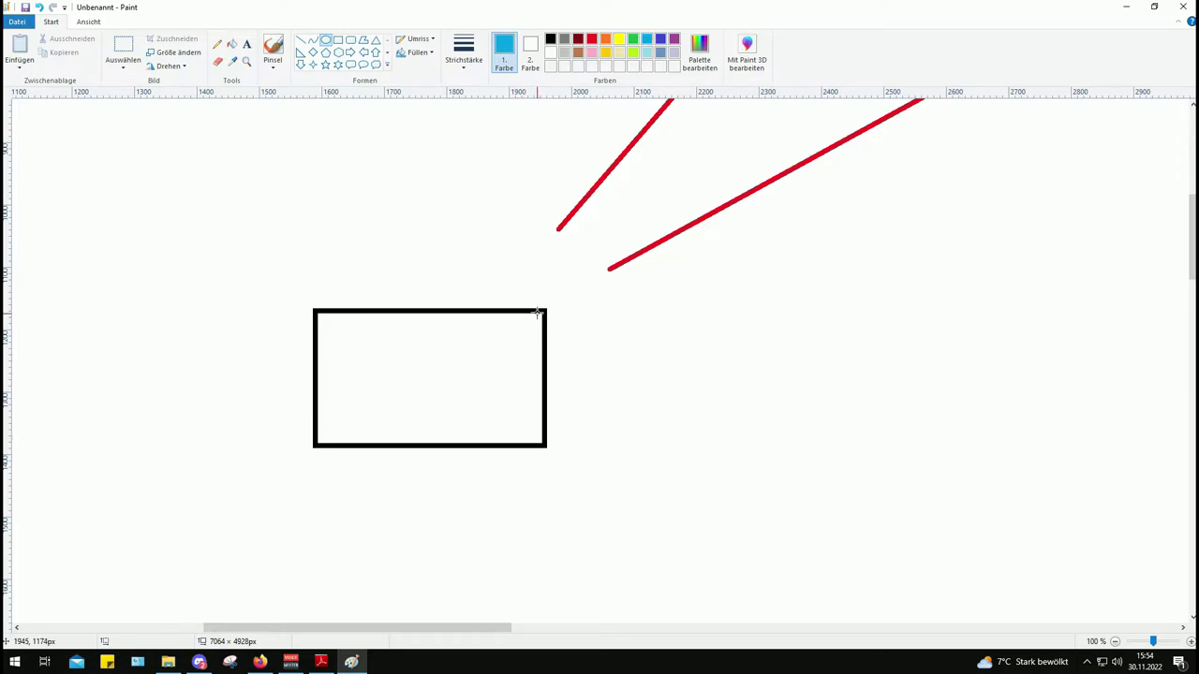
pyautogui.moveTo(540, 311); pyautogui.dragTo(549, 446)
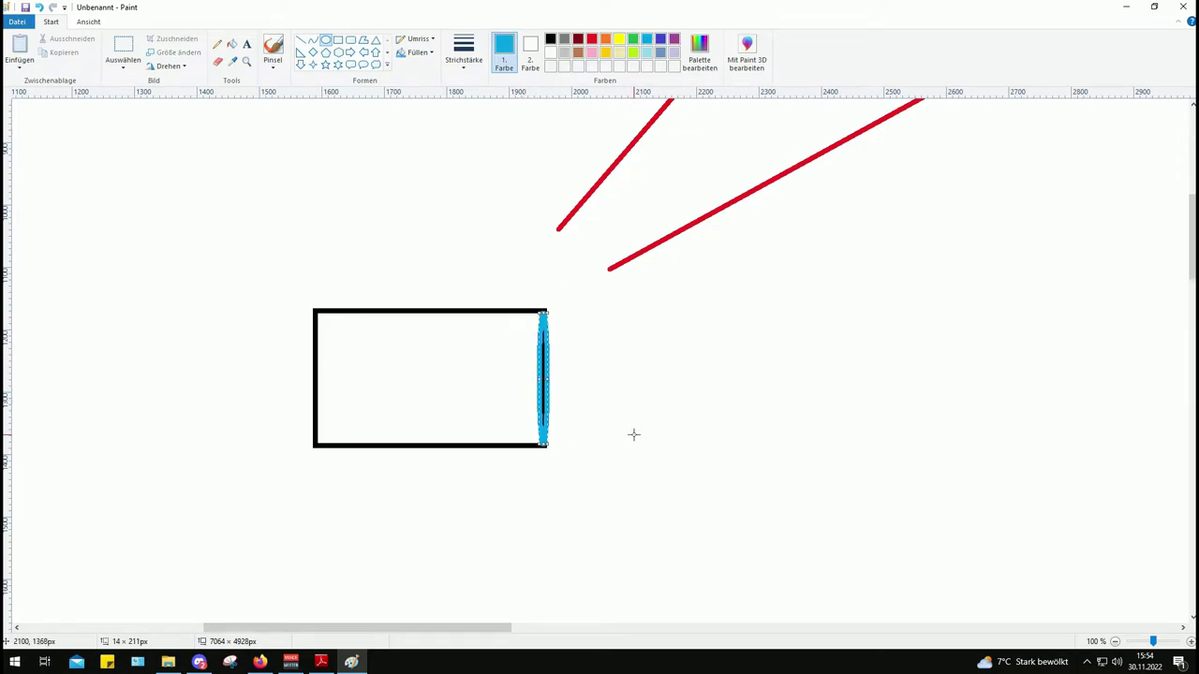
pyautogui.click(634, 434)
pyautogui.moveTo(443, 312); pyautogui.dragTo(449, 439)
pyautogui.click(655, 416)
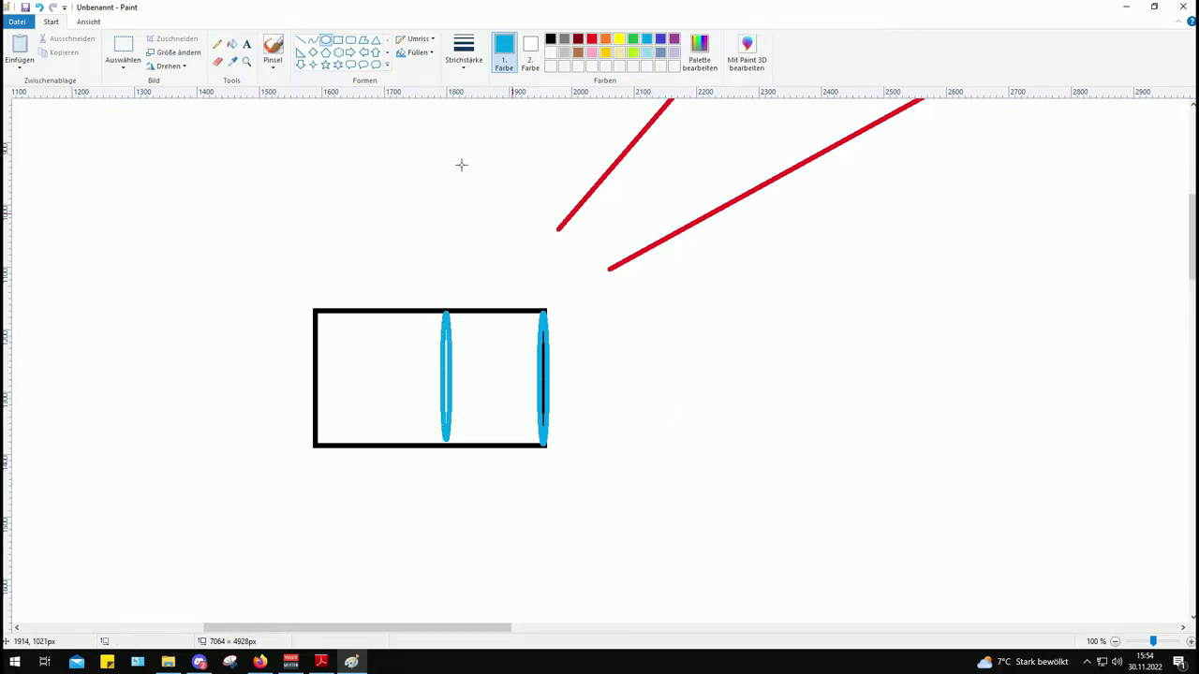
# Draw a red beam line from the lower right through both lenses into the box
pyautogui.click(300, 39)
pyautogui.click(592, 40)
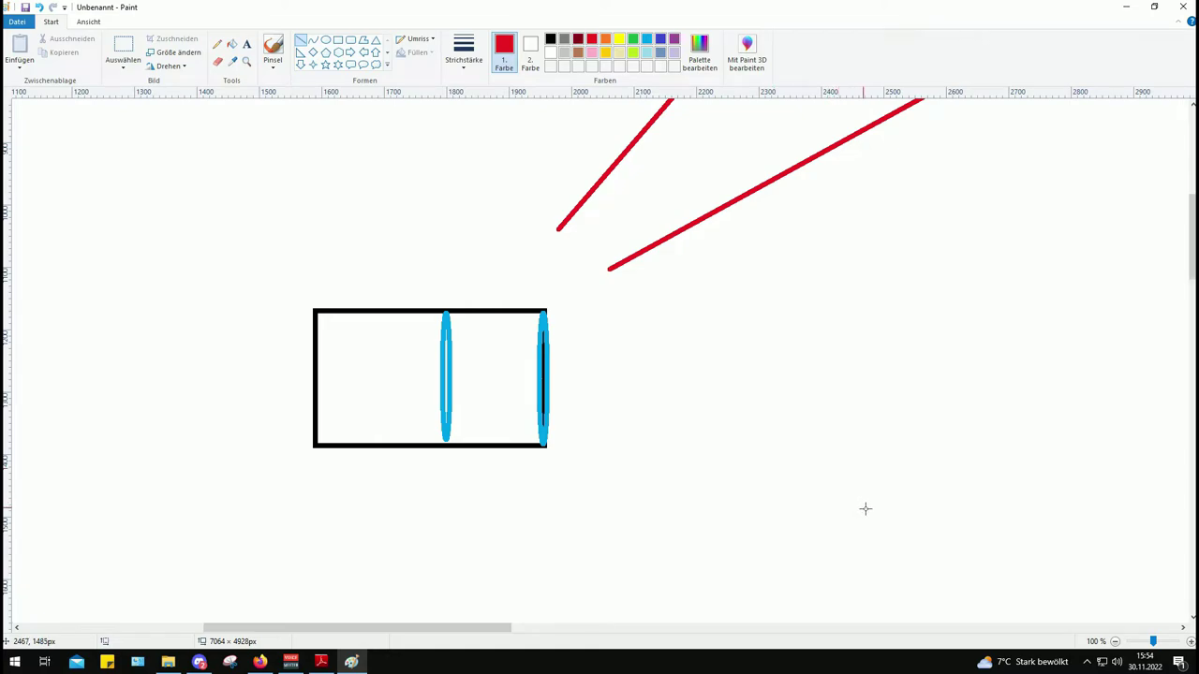
pyautogui.moveTo(866, 509)
pyautogui.mouseDown()
pyautogui.moveTo(584, 377)
pyautogui.moveTo(452, 377)
pyautogui.moveTo(349, 338)
pyautogui.mouseUp()
pyautogui.click(506, 398)
# Draw a narrow ellipse along the box's left side at the beam's end and colour it purple
pyautogui.click(348, 206)
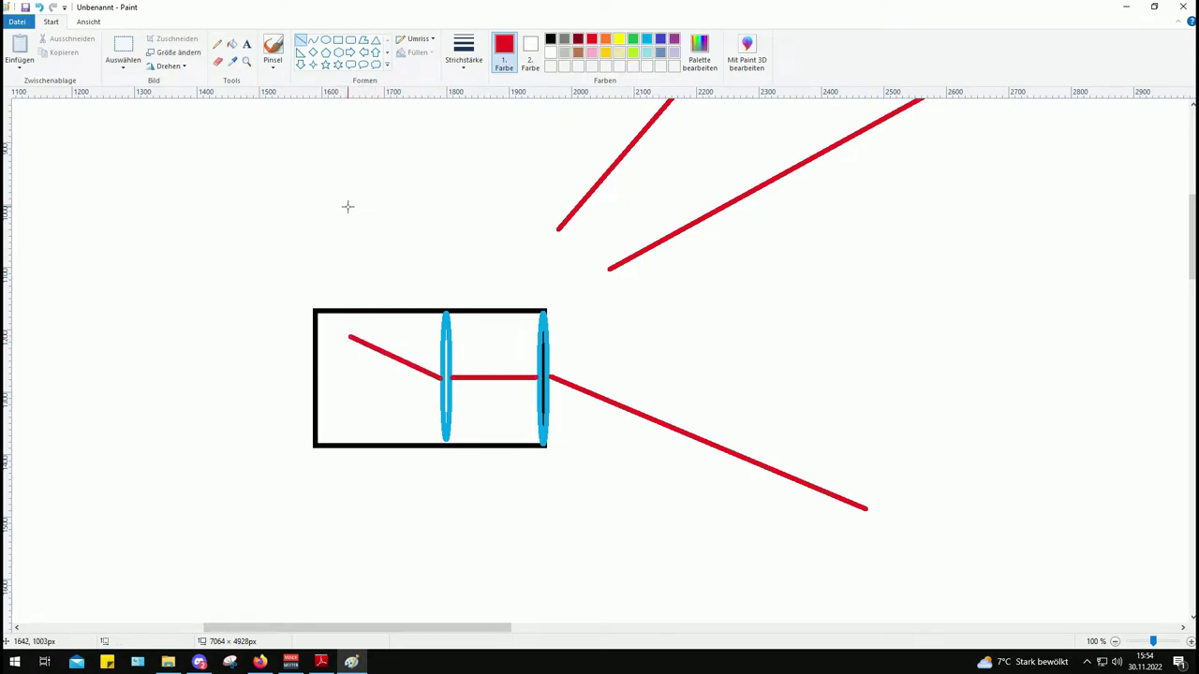
pyautogui.click(325, 41)
pyautogui.moveTo(336, 312); pyautogui.dragTo(341, 440)
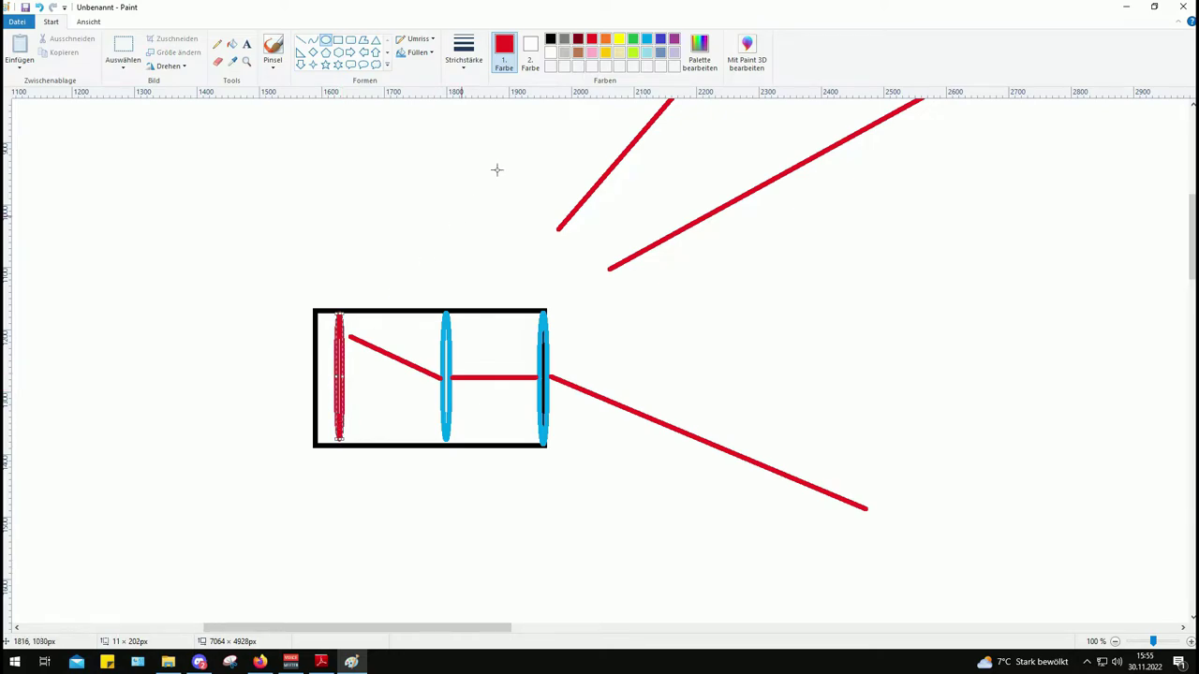
pyautogui.click(578, 51)
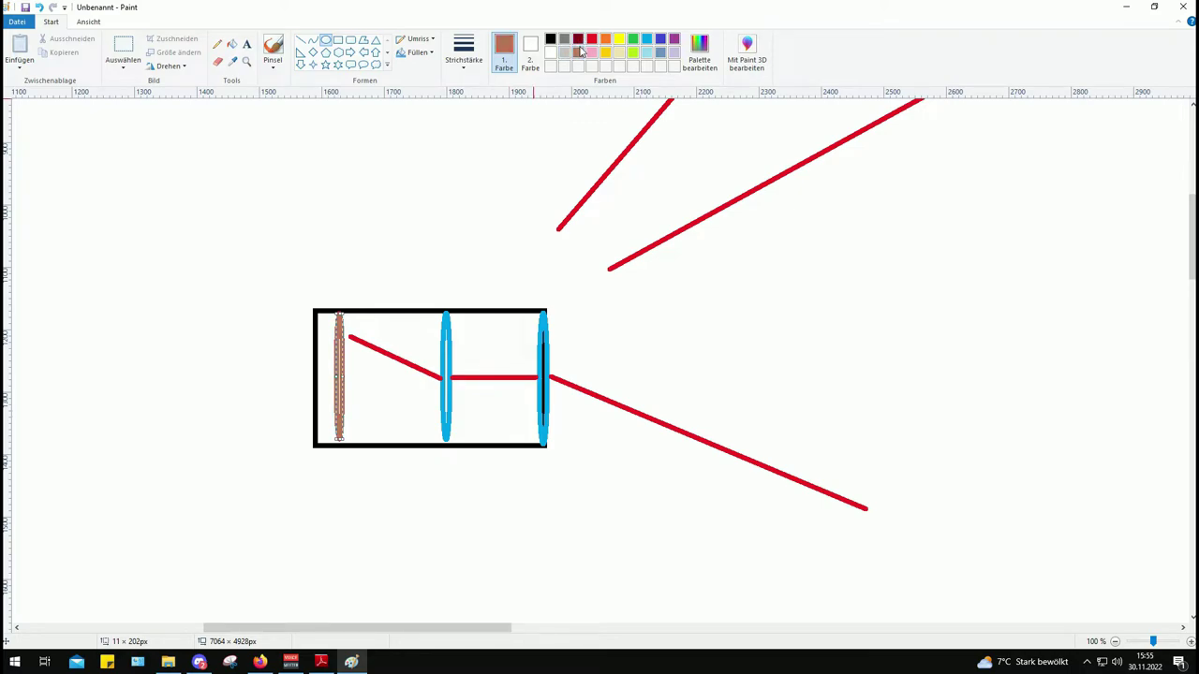
pyautogui.click(675, 41)
pyautogui.click(437, 232)
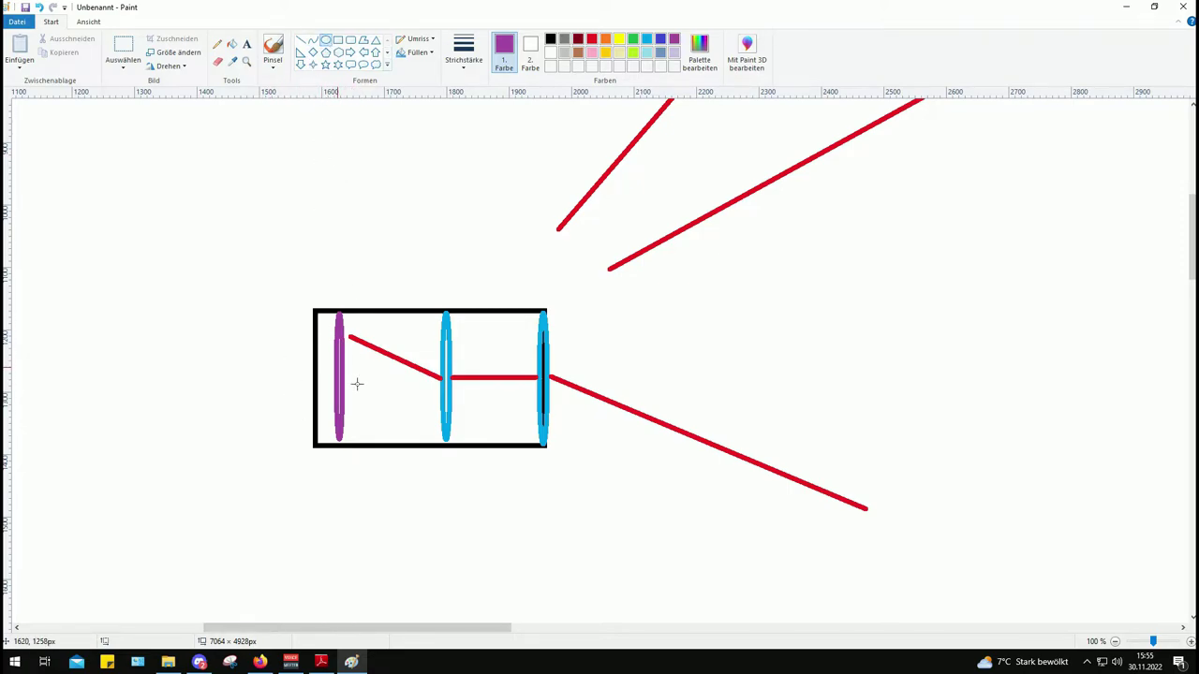
# Draw a purple circle below the box, shifted slightly left
pyautogui.scroll(-2, 285, 421)
pyautogui.moveTo(285, 381); pyautogui.dragTo(474, 565)
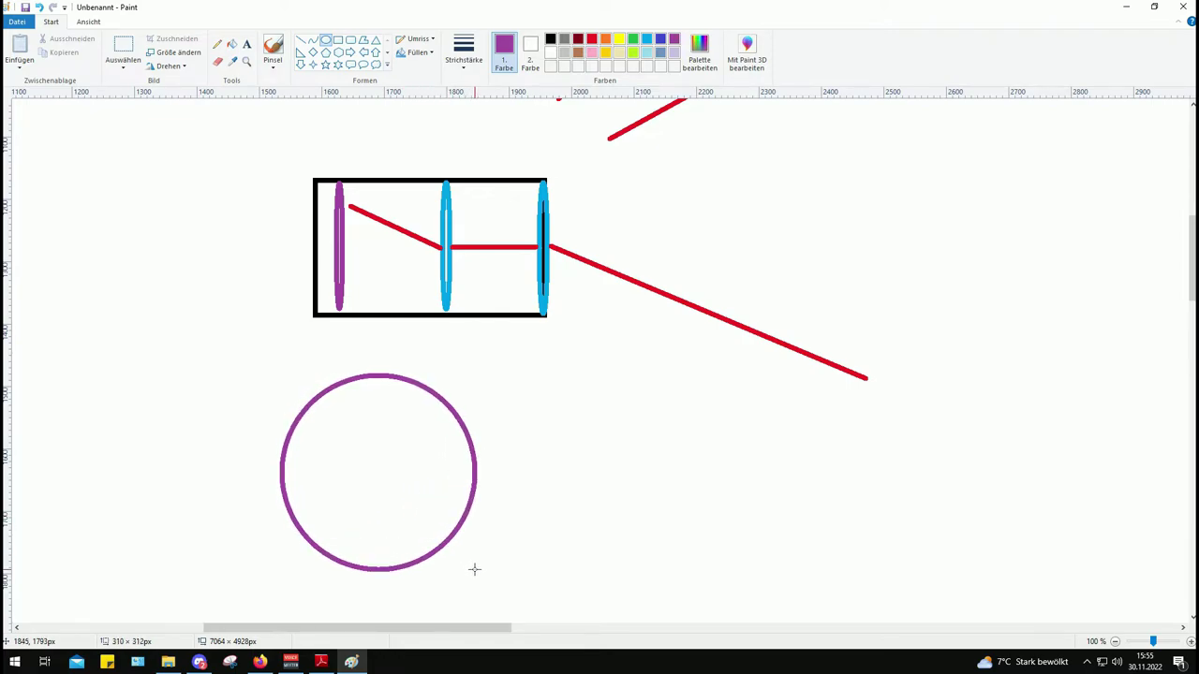
pyautogui.moveTo(386, 471); pyautogui.dragTo(337, 458)
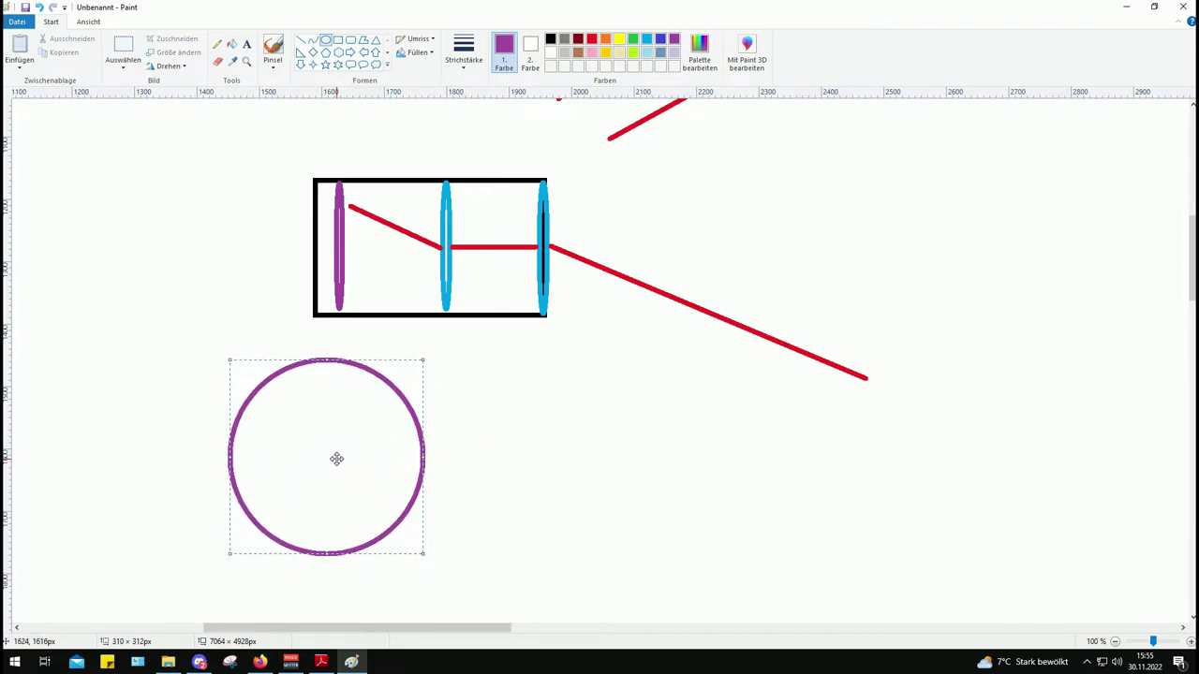
pyautogui.click(501, 466)
# Split the circle into quarters with a black vertical and horizontal line
pyautogui.click(299, 42)
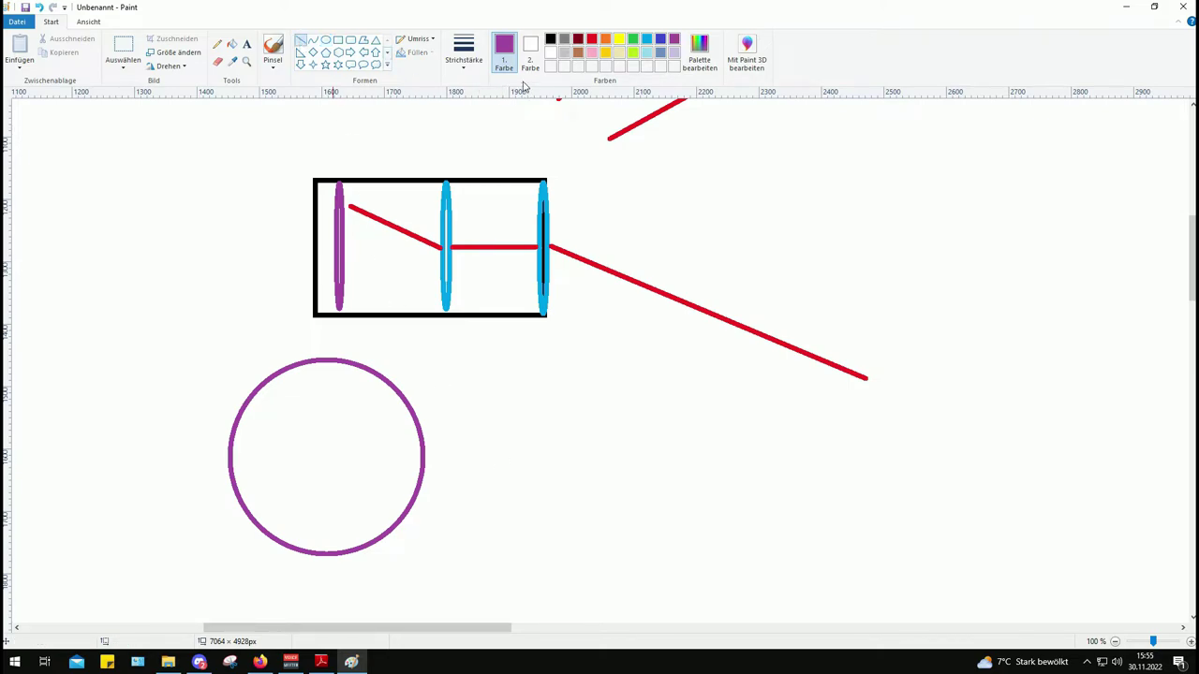
pyautogui.click(551, 39)
pyautogui.moveTo(328, 360)
pyautogui.mouseDown()
pyautogui.moveTo(316, 530)
pyautogui.moveTo(329, 553)
pyautogui.mouseUp()
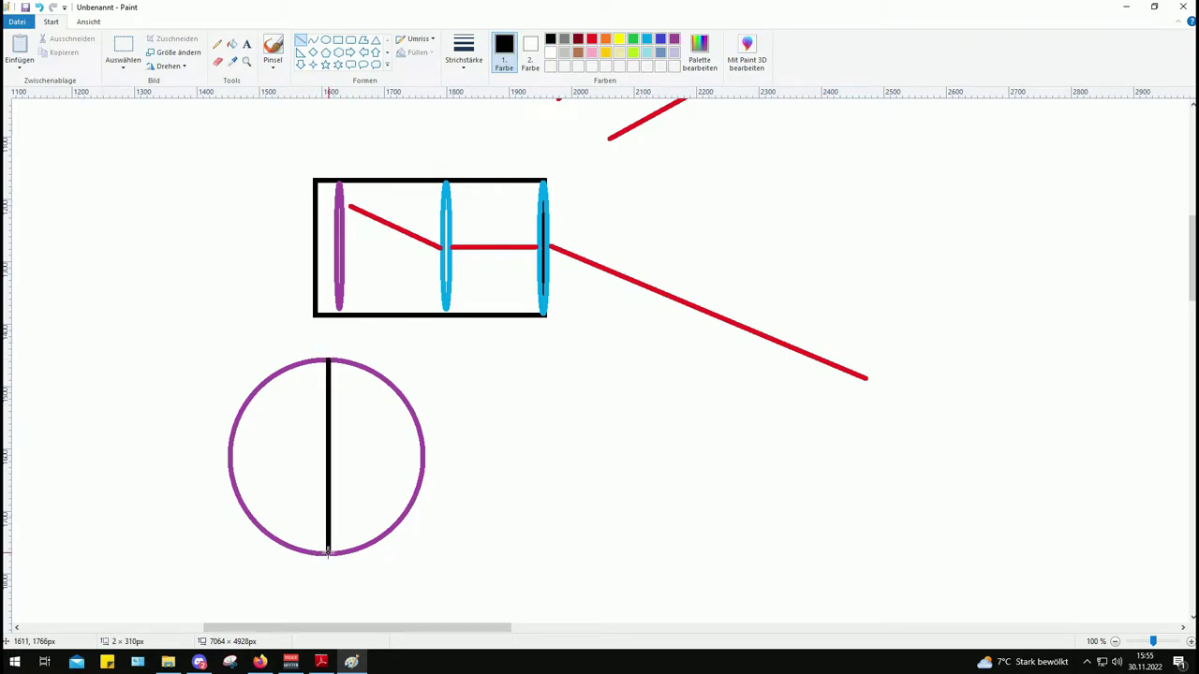
pyautogui.moveTo(228, 456)
pyautogui.mouseDown()
pyautogui.moveTo(437, 456)
pyautogui.moveTo(427, 456)
pyautogui.mouseUp()
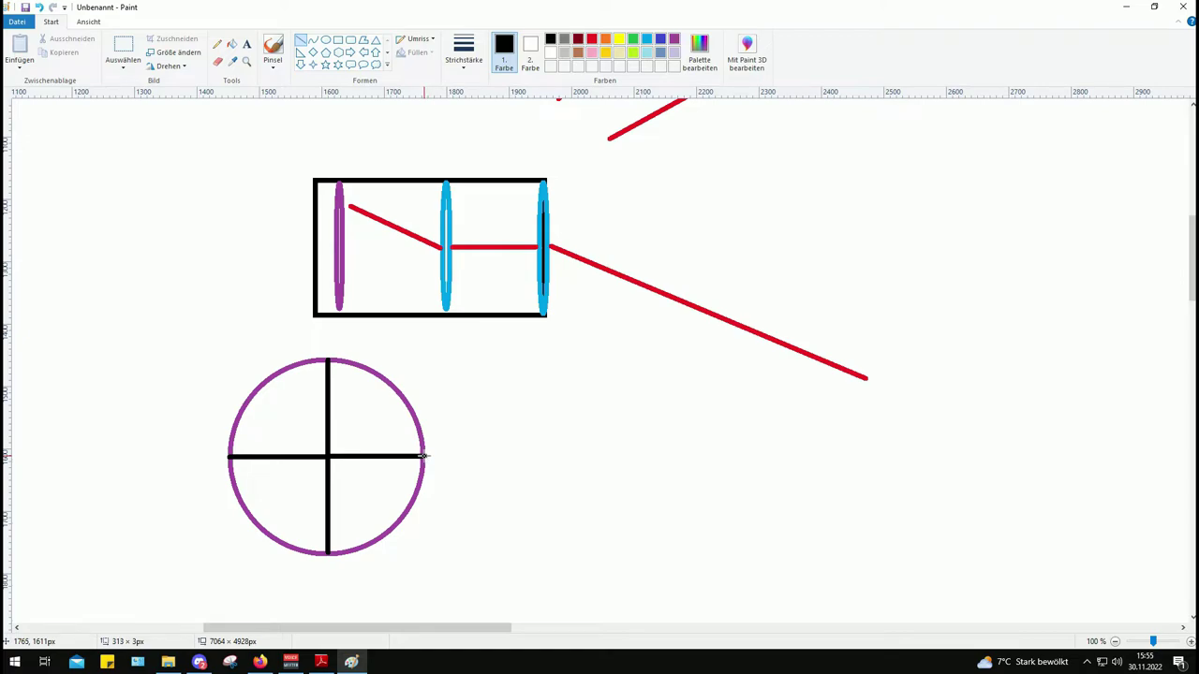
pyautogui.click(512, 436)
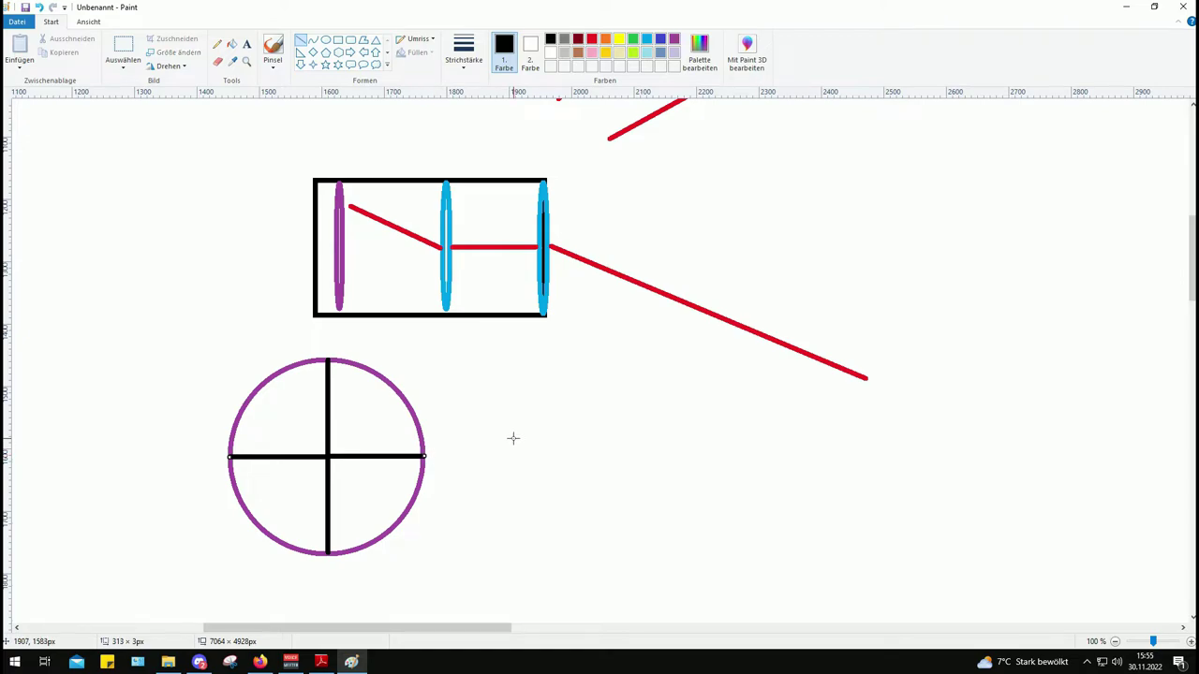
# Fill all four circle quarters lavender, undoing an accidental black fill
pyautogui.click(232, 44)
pyautogui.click(307, 409)
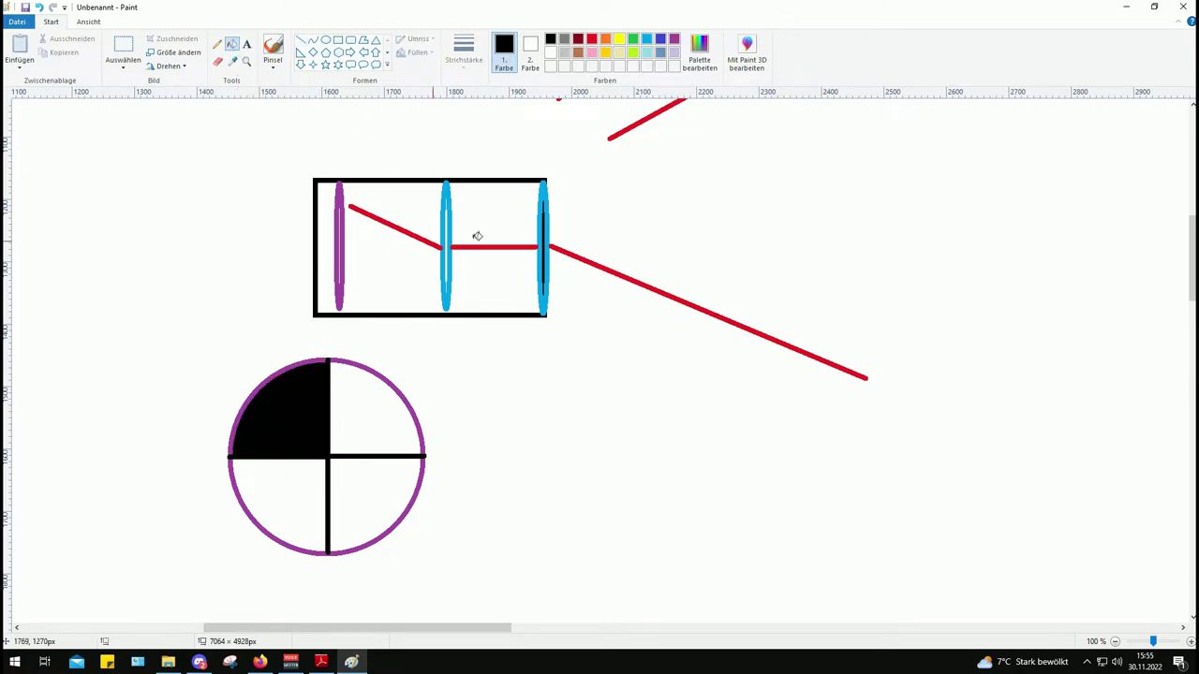
pyautogui.hotkey('ctrl', 'z')
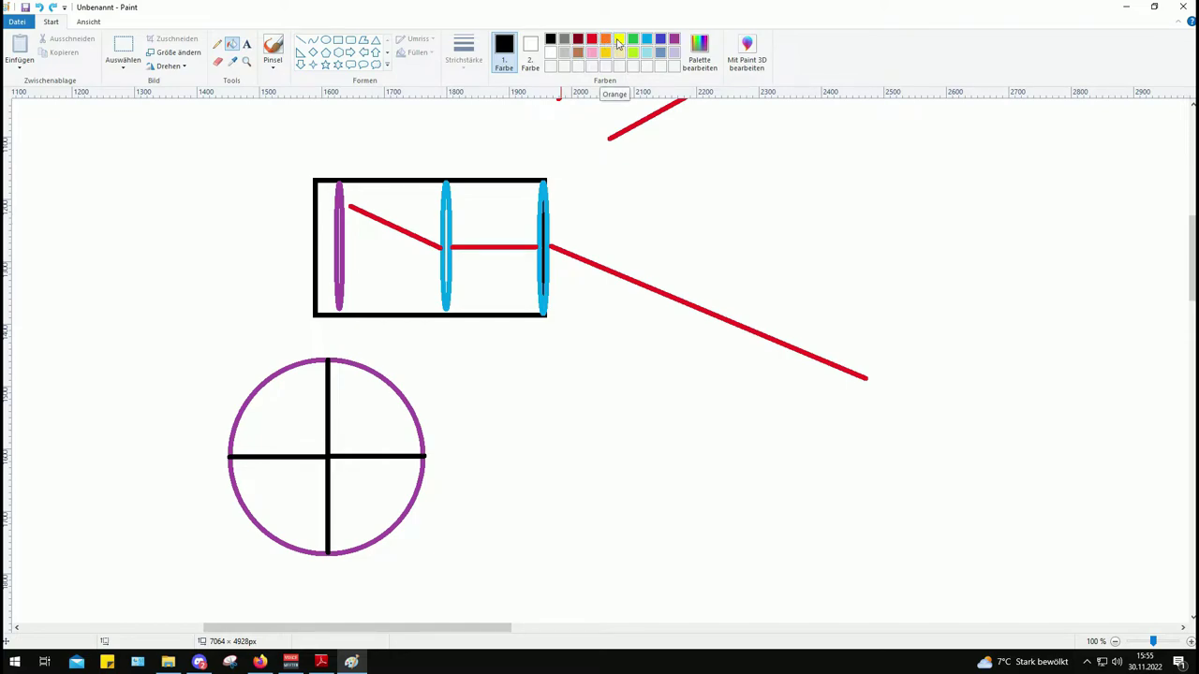
pyautogui.click(673, 54)
pyautogui.click(299, 401)
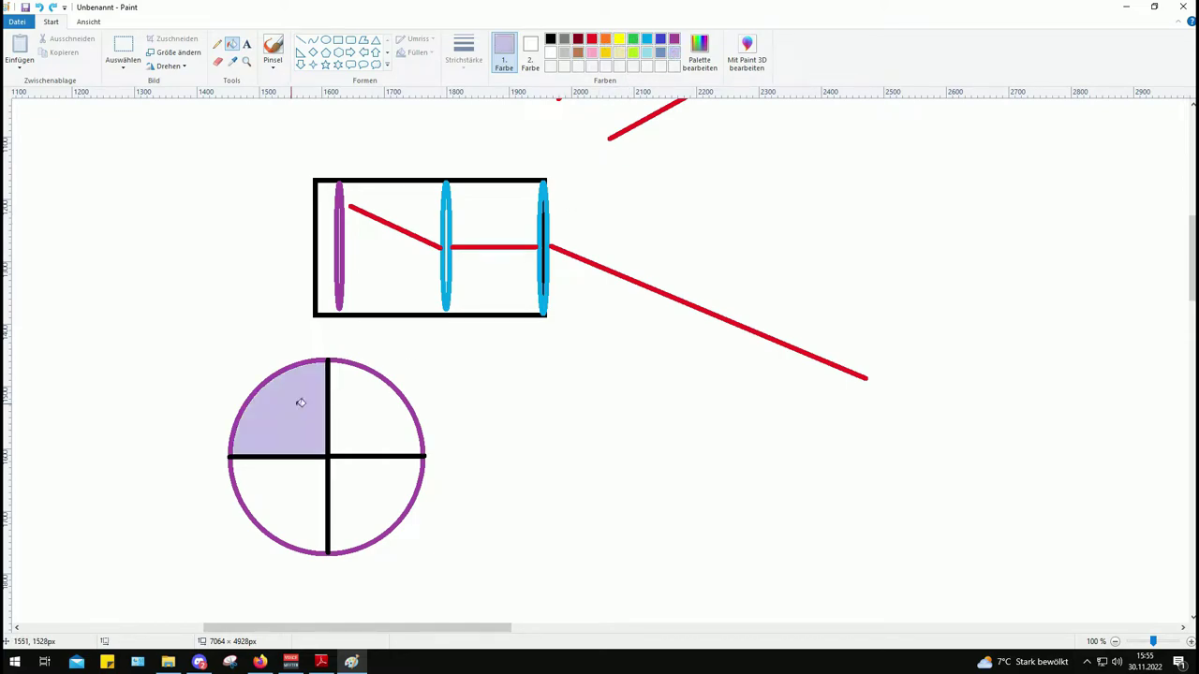
pyautogui.click(374, 414)
pyautogui.click(358, 506)
pyautogui.click(300, 495)
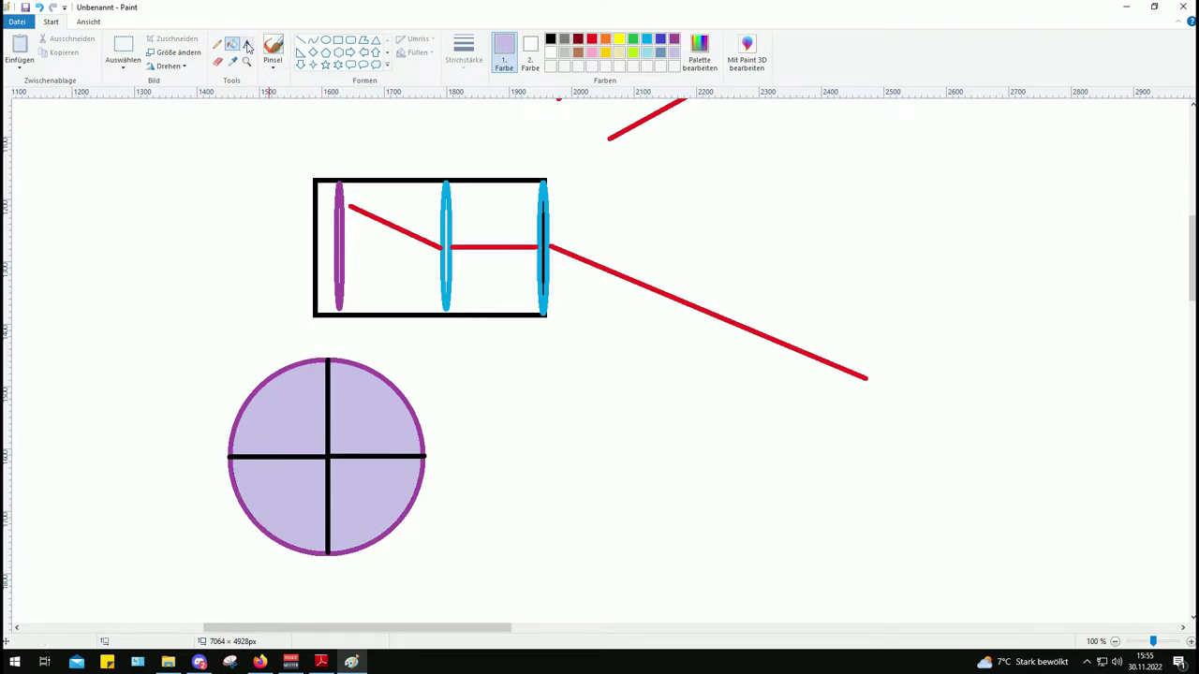
pyautogui.click(217, 44)
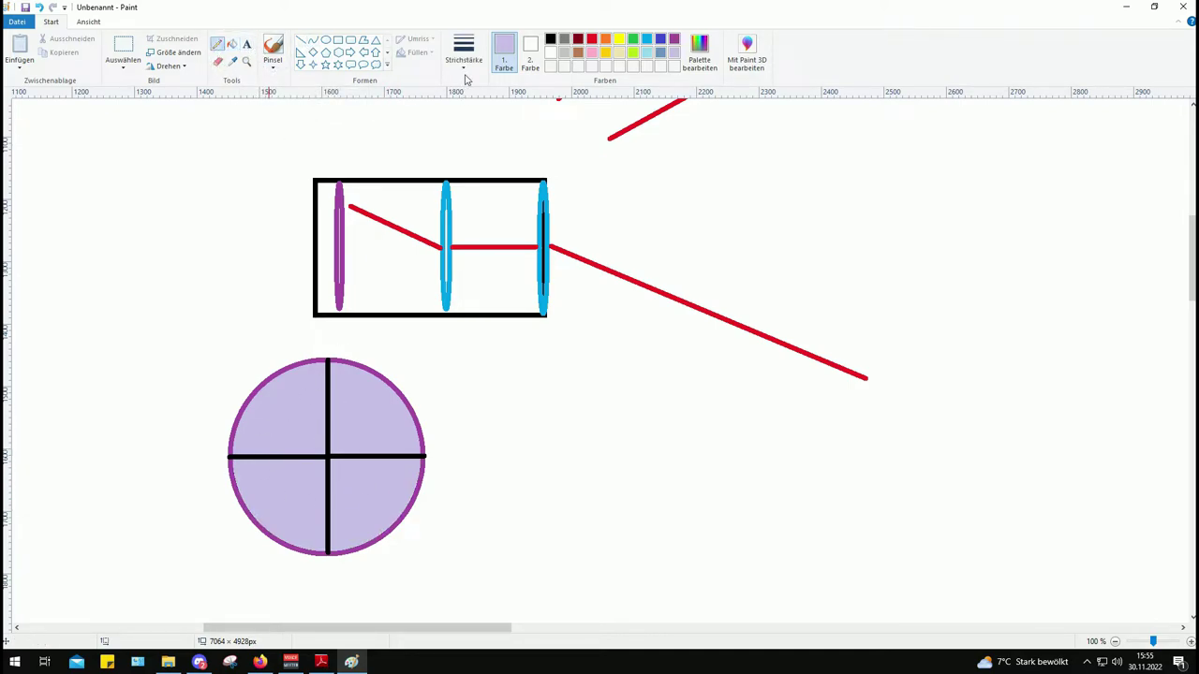
# With a thicker black pencil, handwrite 1, 2, 3 and 4, one per quarter
pyautogui.click(464, 52)
pyautogui.click(473, 150)
pyautogui.click(550, 38)
pyautogui.moveTo(291, 409)
pyautogui.mouseDown()
pyautogui.moveTo(312, 413)
pyautogui.moveTo(306, 429)
pyautogui.moveTo(378, 420)
pyautogui.moveTo(379, 435)
pyautogui.mouseUp()
pyautogui.moveTo(281, 475)
pyautogui.mouseDown()
pyautogui.moveTo(309, 501)
pyautogui.moveTo(290, 510)
pyautogui.mouseUp()
pyautogui.moveTo(357, 478)
pyautogui.mouseDown()
pyautogui.moveTo(372, 494)
pyautogui.moveTo(366, 514)
pyautogui.mouseUp()
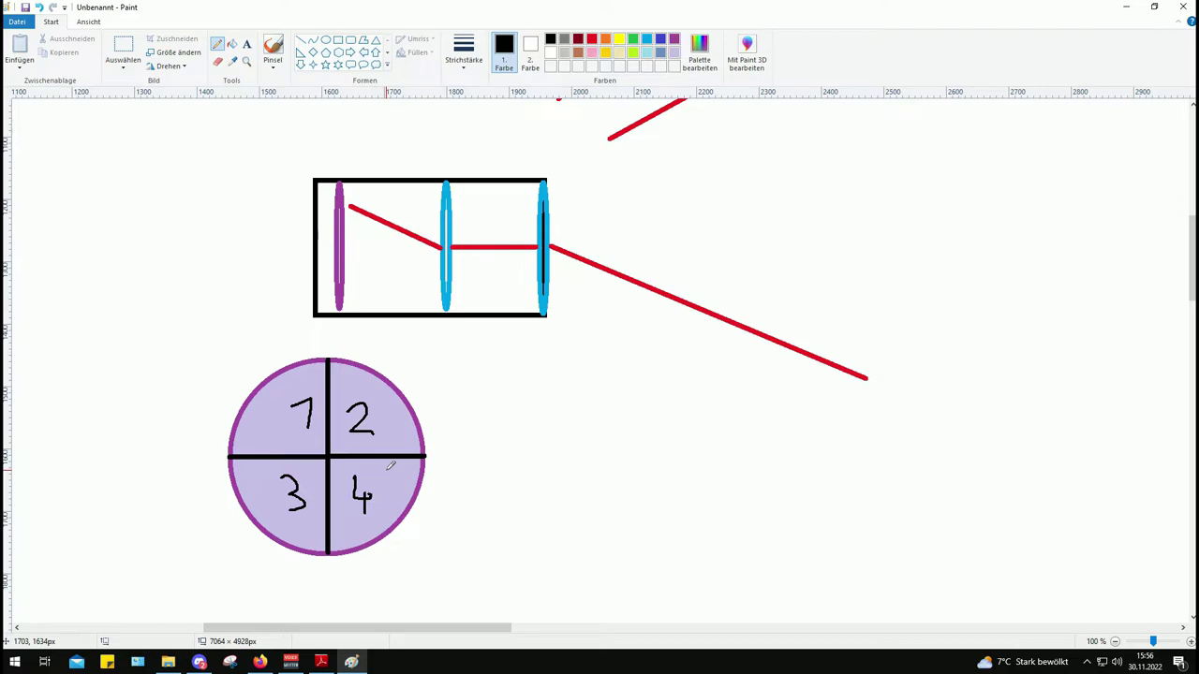
# Draw a small red ellipse dot in the upper-right quarter, just above the 2
pyautogui.click(592, 40)
pyautogui.click(326, 39)
pyautogui.moveTo(375, 410); pyautogui.dragTo(390, 421)
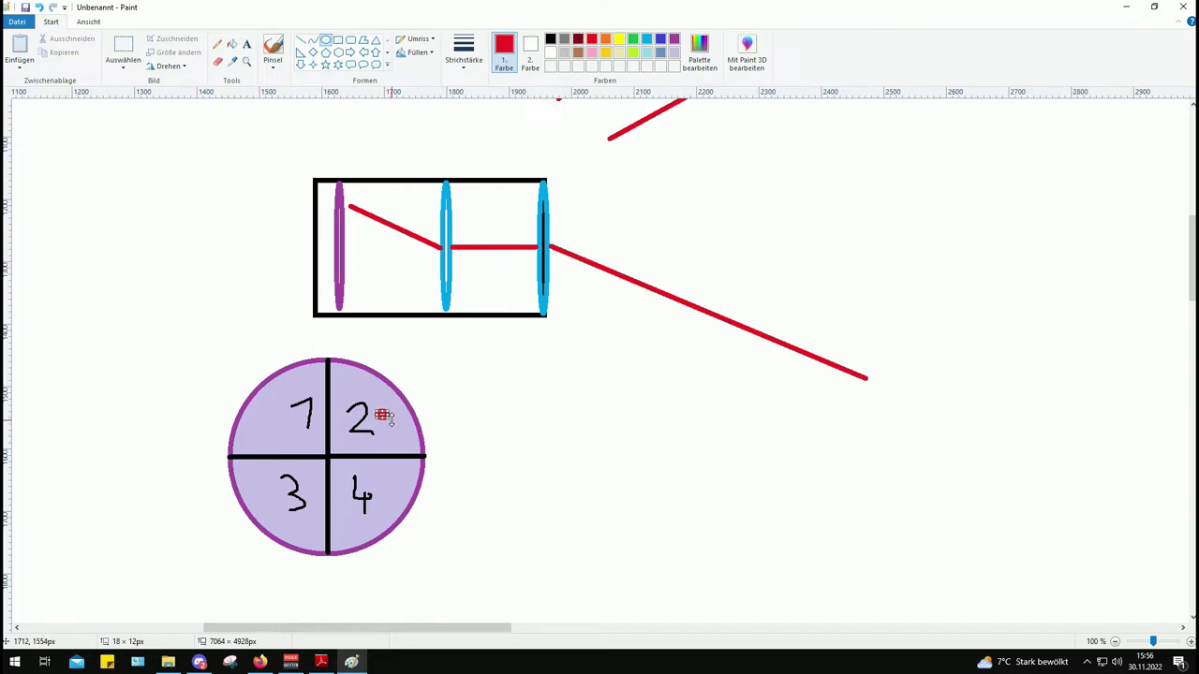
pyautogui.moveTo(389, 421); pyautogui.dragTo(362, 393)
pyautogui.click(503, 407)
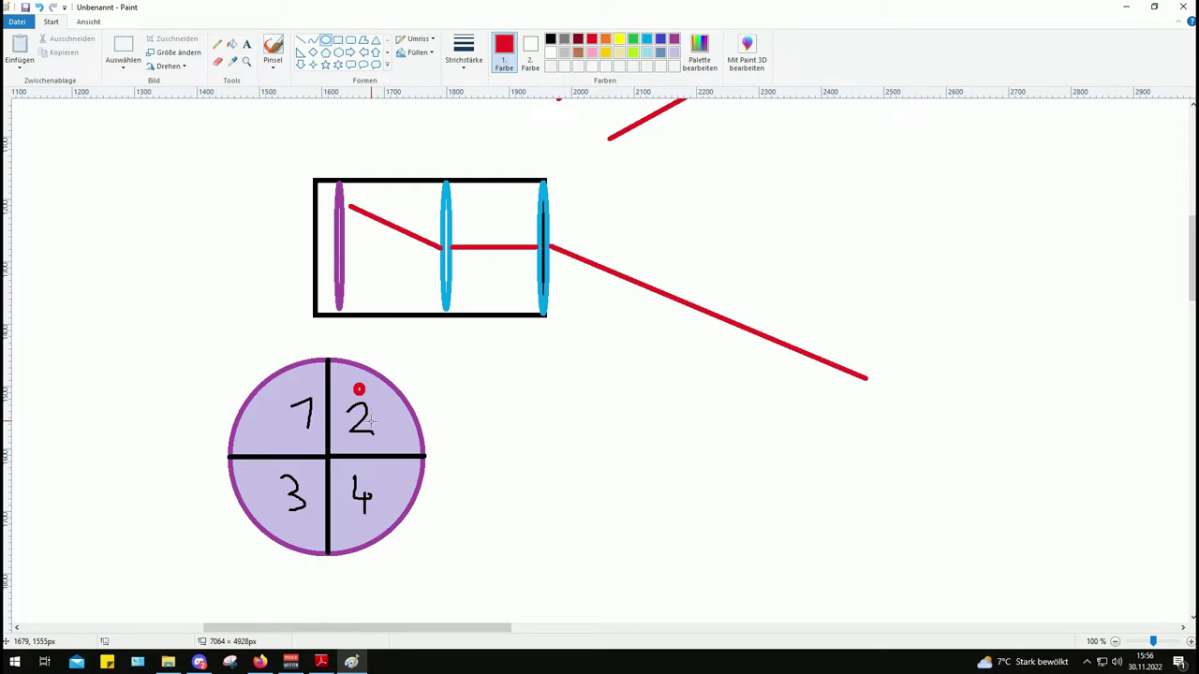
pyautogui.scroll(3, 499, 447)
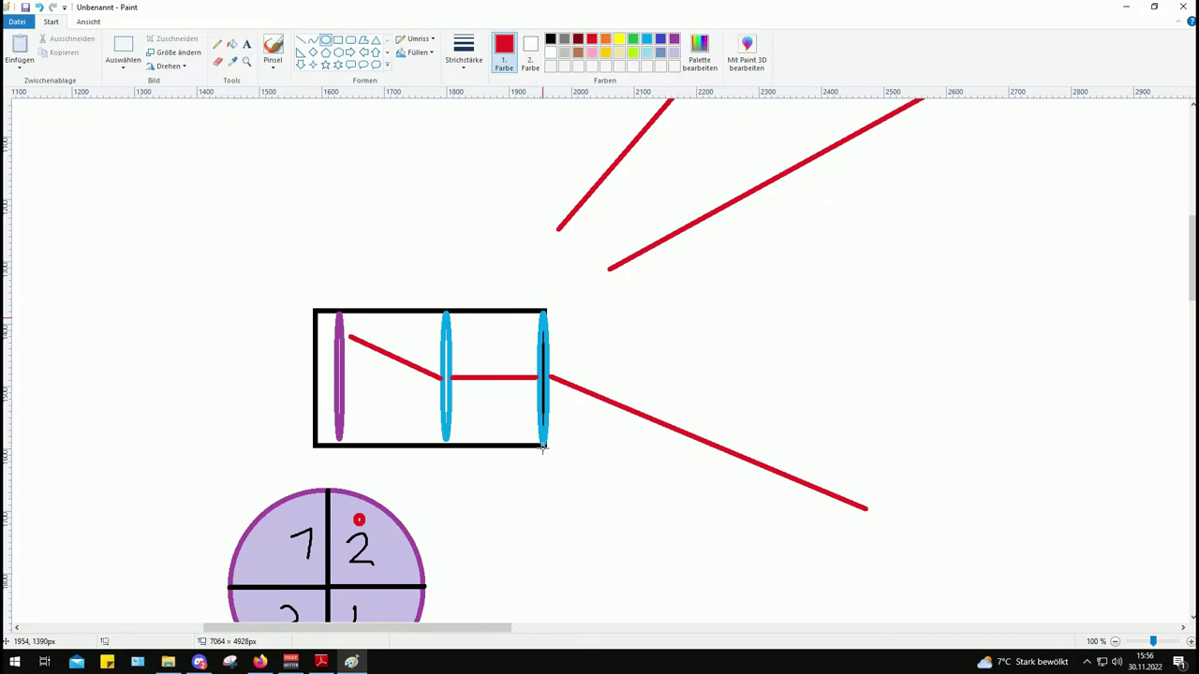
pyautogui.scroll(-3, 542, 449)
pyautogui.scroll(-3, 543, 444)
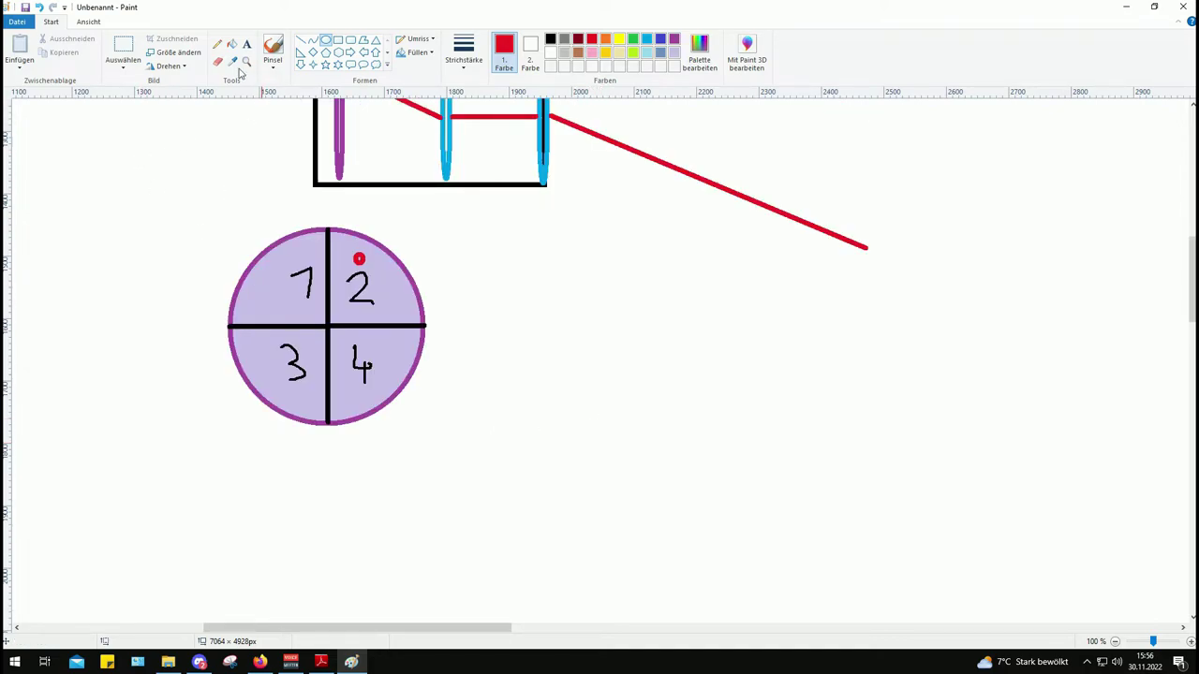
# Cut and paste the numbered sensor disk, moving it lower and to the right
pyautogui.click(122, 47)
pyautogui.moveTo(179, 191); pyautogui.dragTo(452, 461)
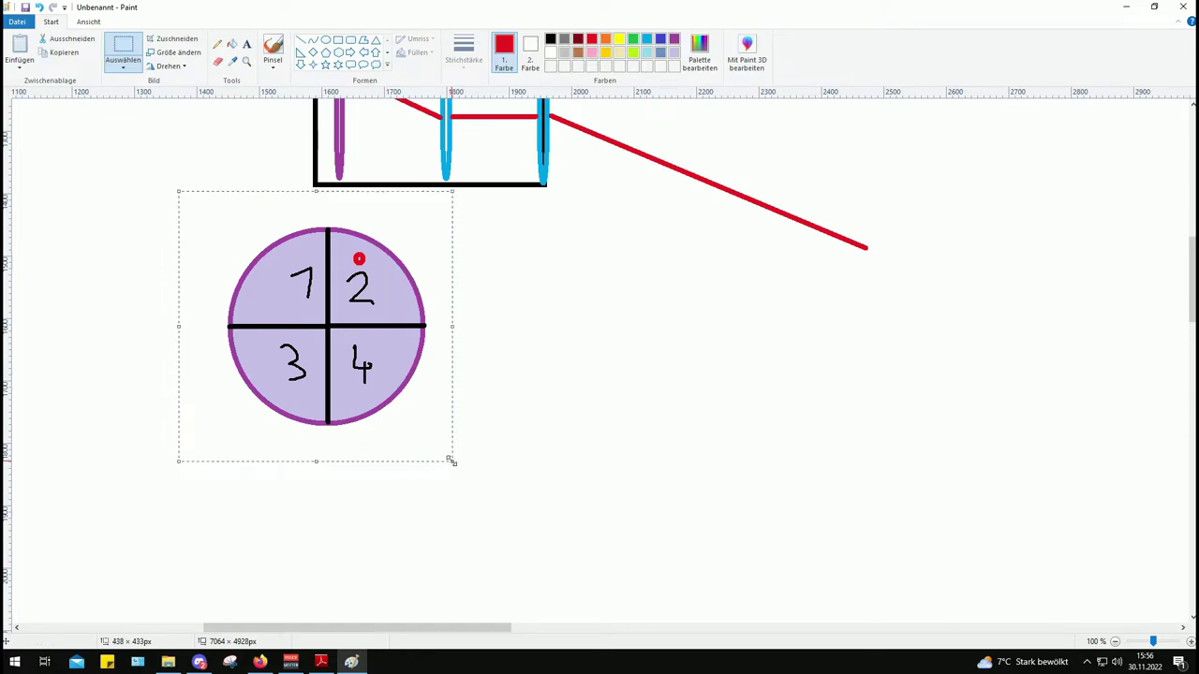
pyautogui.hotkey('ctrl', 'x')
pyautogui.hotkey('ctrl', 'v')
pyautogui.moveTo(114, 226); pyautogui.dragTo(436, 533)
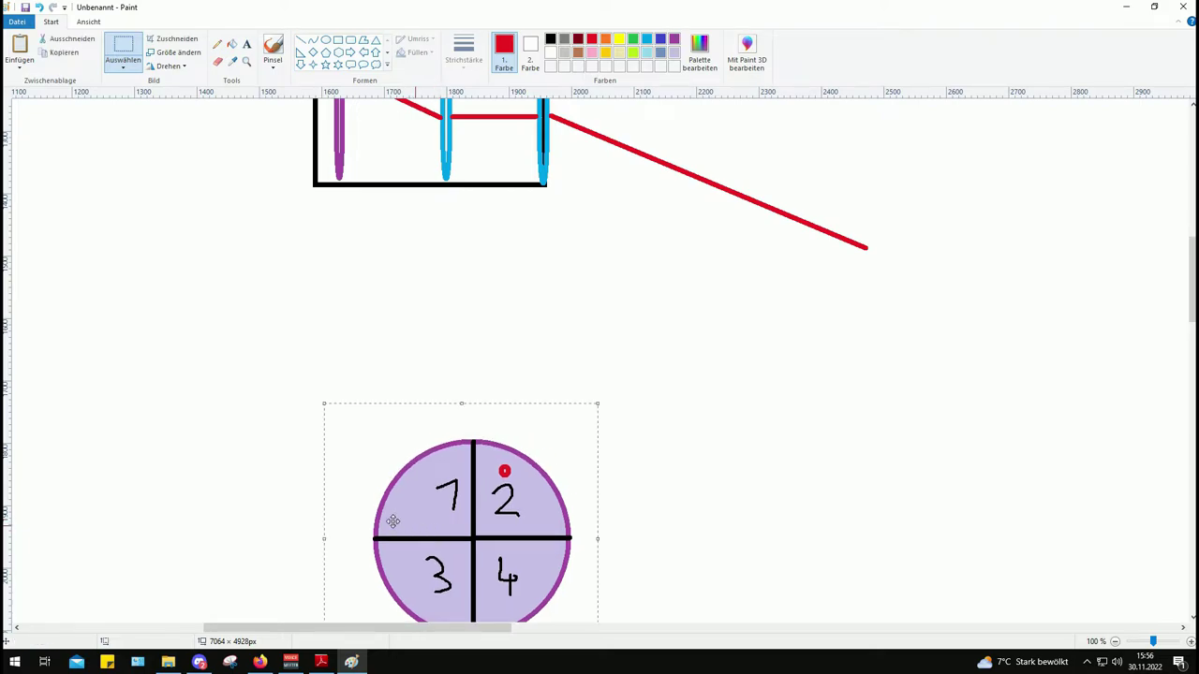
pyautogui.scroll(-3, 288, 499)
pyautogui.click(200, 458)
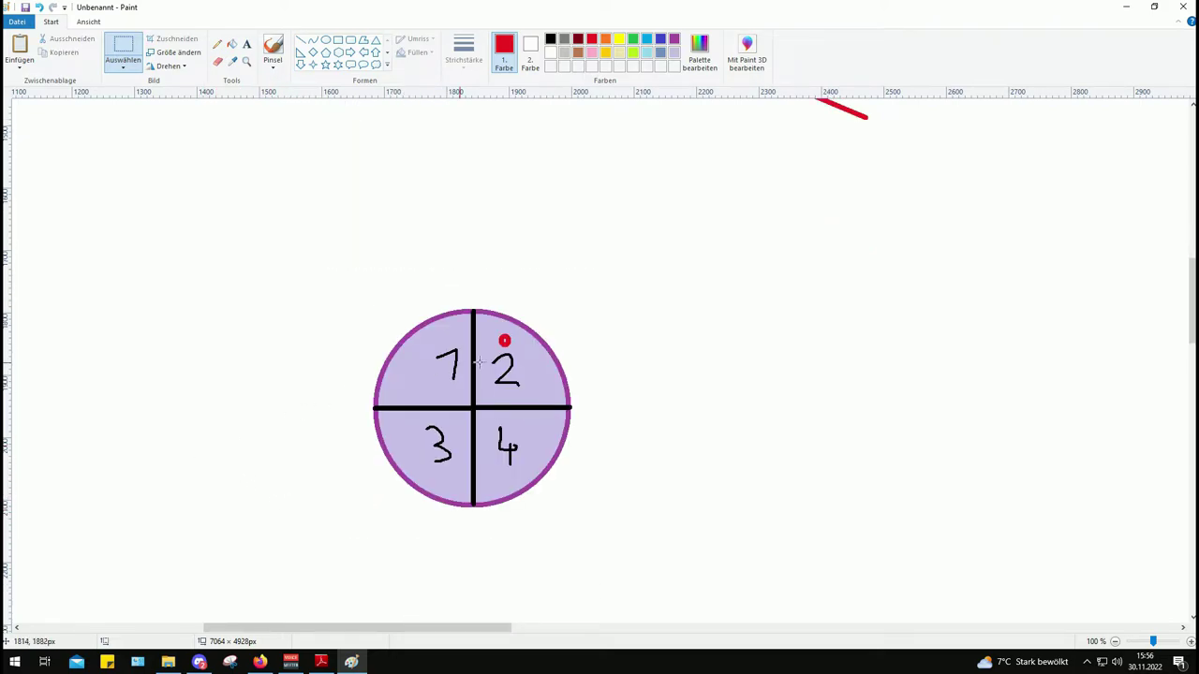
# Surround the disk with a large, centred green circle outline
pyautogui.click(632, 41)
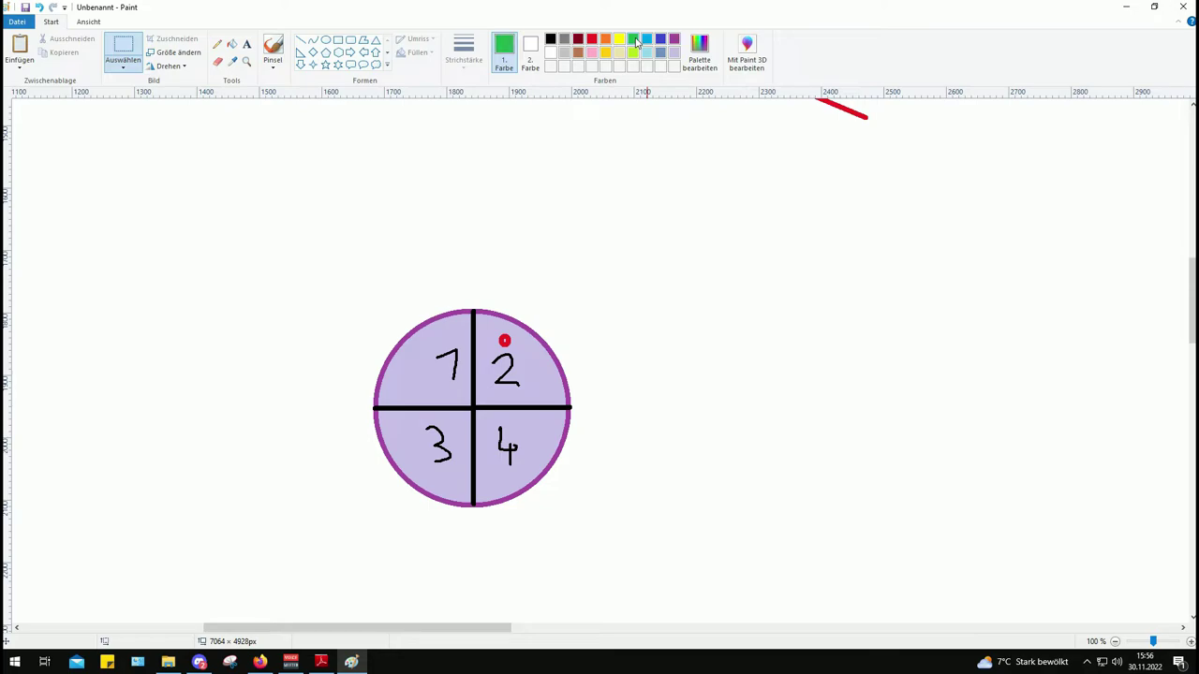
pyautogui.click(326, 41)
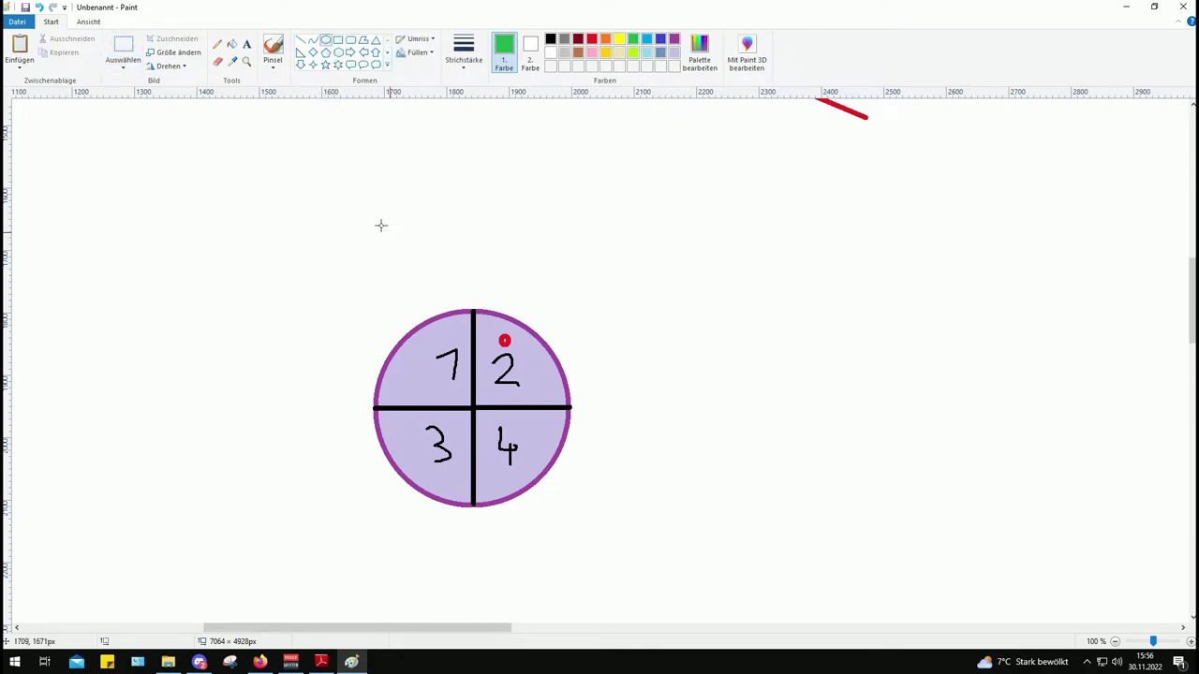
pyautogui.moveTo(291, 207); pyautogui.dragTo(654, 586)
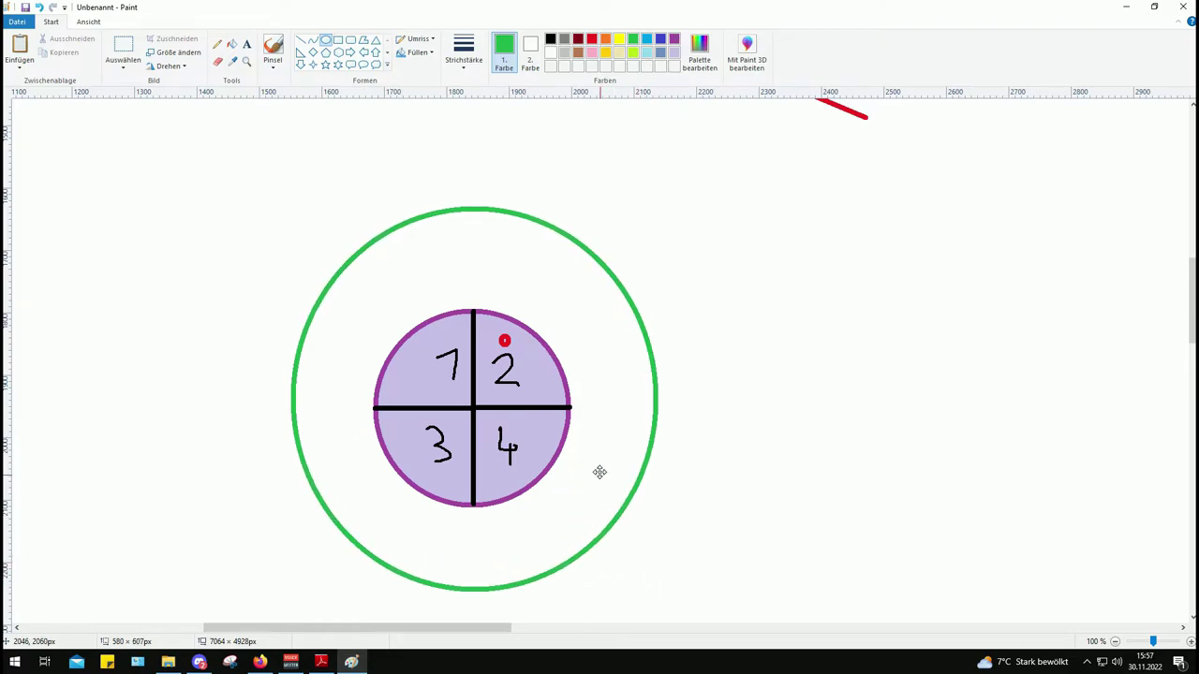
pyautogui.moveTo(599, 471); pyautogui.dragTo(612, 466)
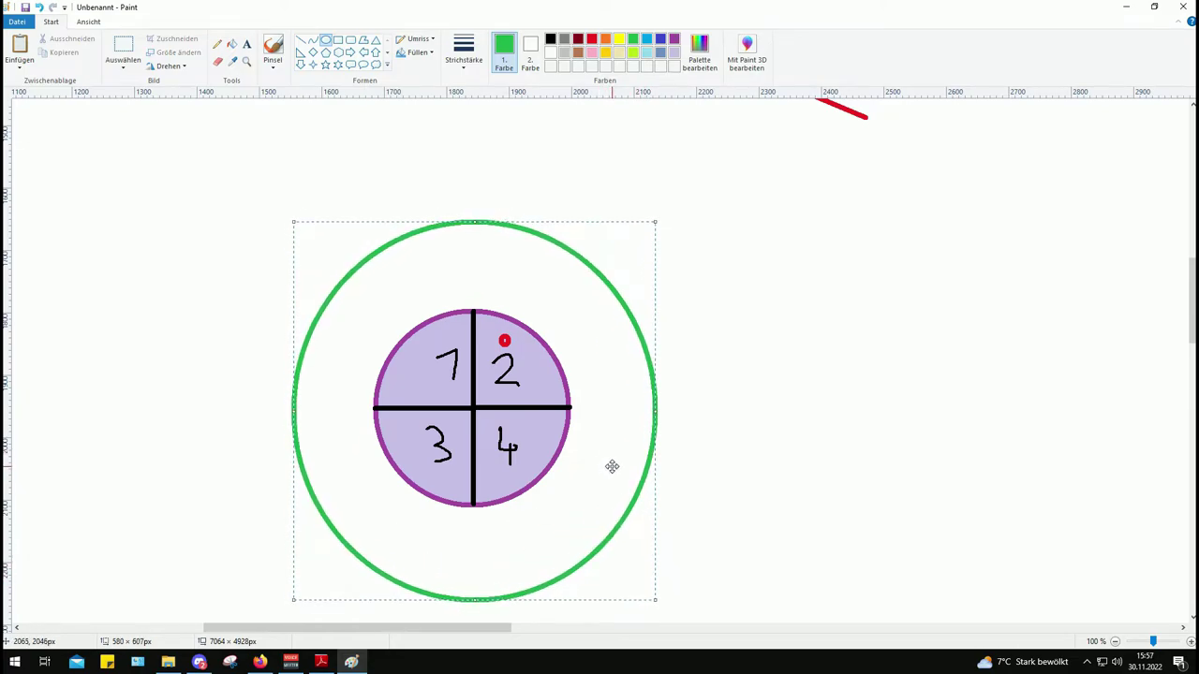
pyautogui.click(766, 407)
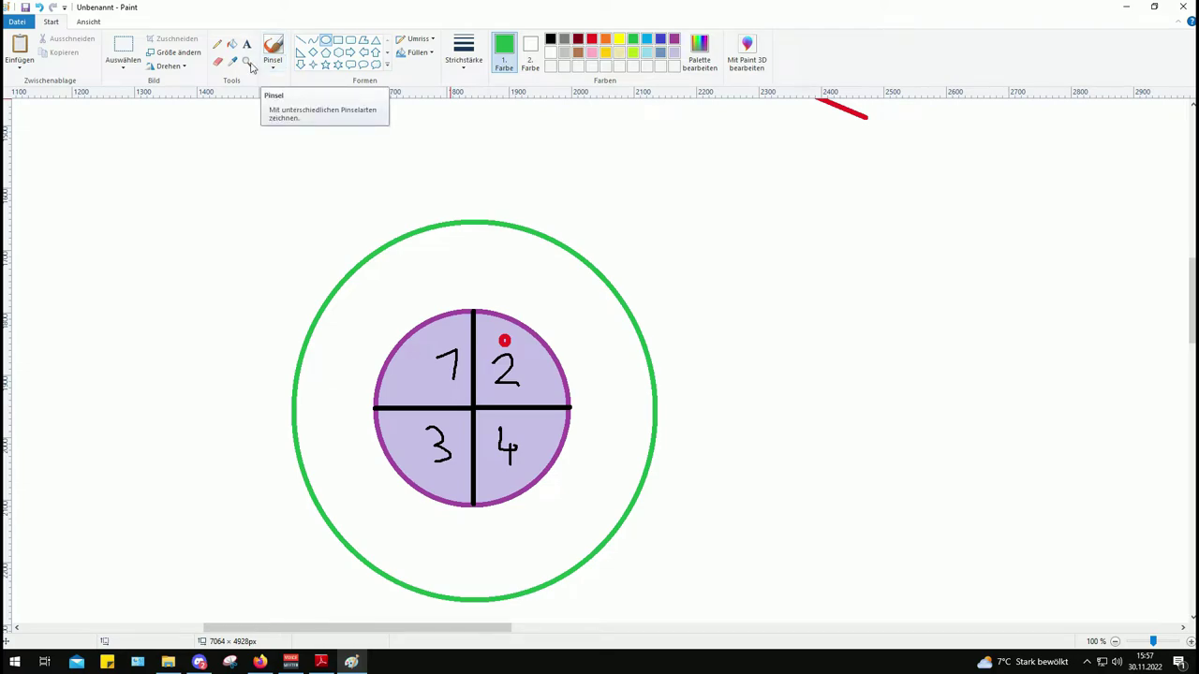
# Draw black diagonal lines outward from the green circle's upper-right and lower-left edges
pyautogui.click(300, 41)
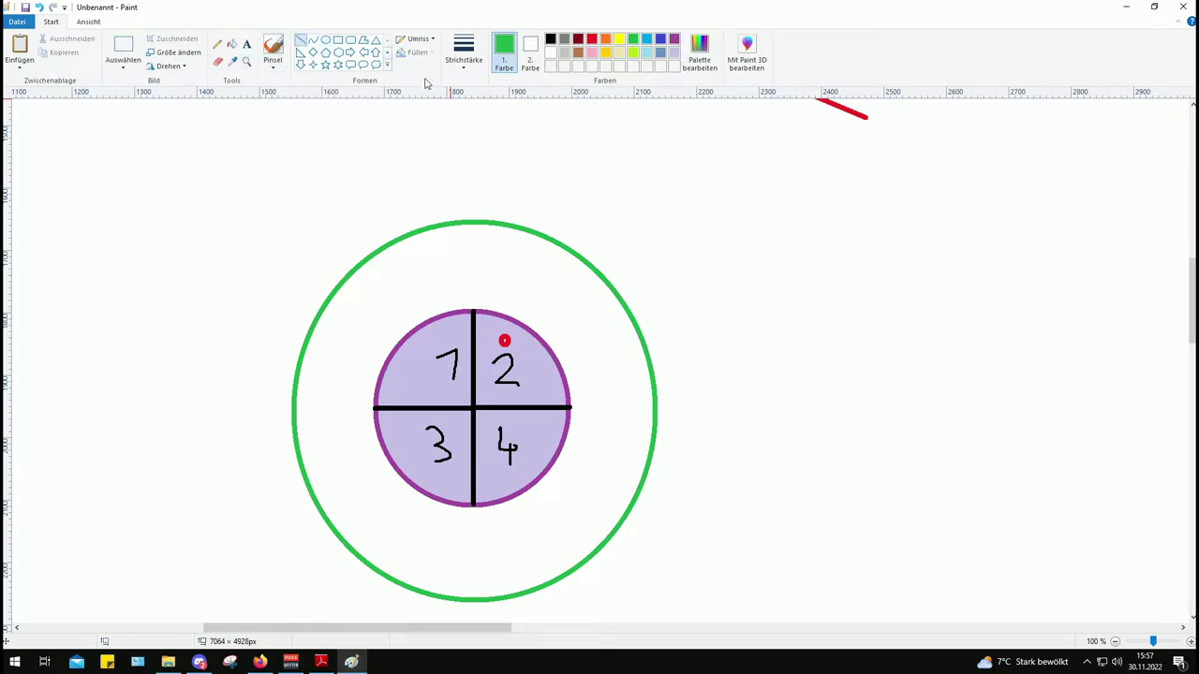
pyautogui.click(549, 39)
pyautogui.moveTo(658, 409); pyautogui.dragTo(886, 406)
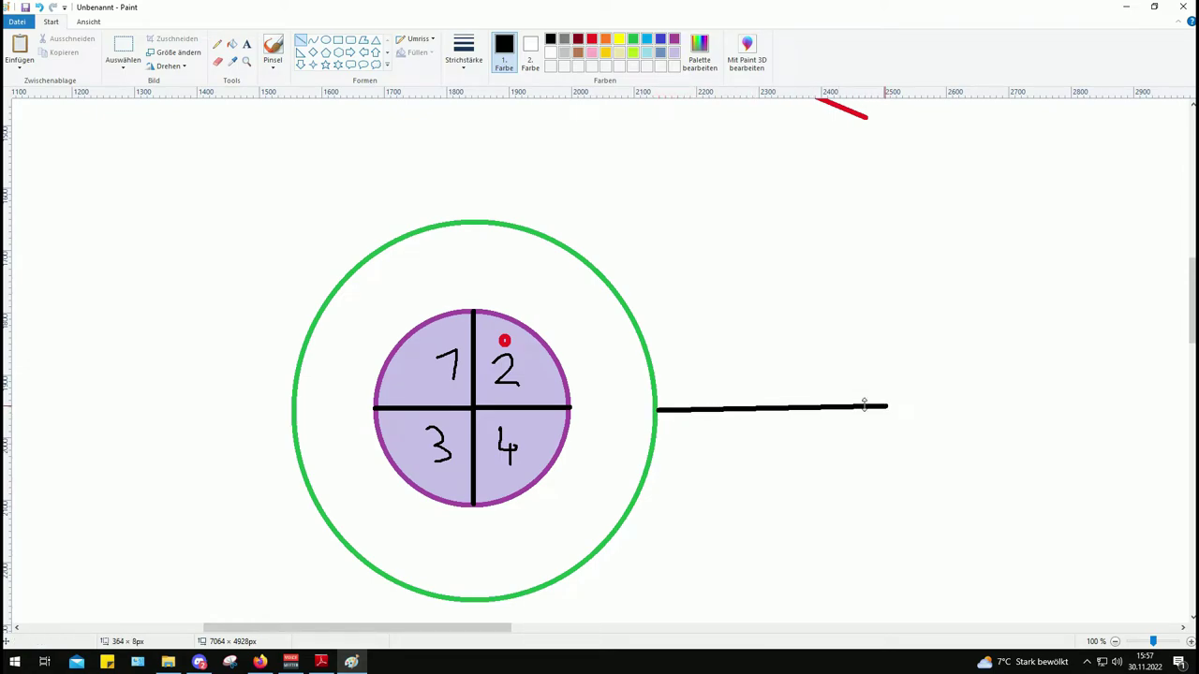
pyautogui.moveTo(808, 402); pyautogui.dragTo(771, 288)
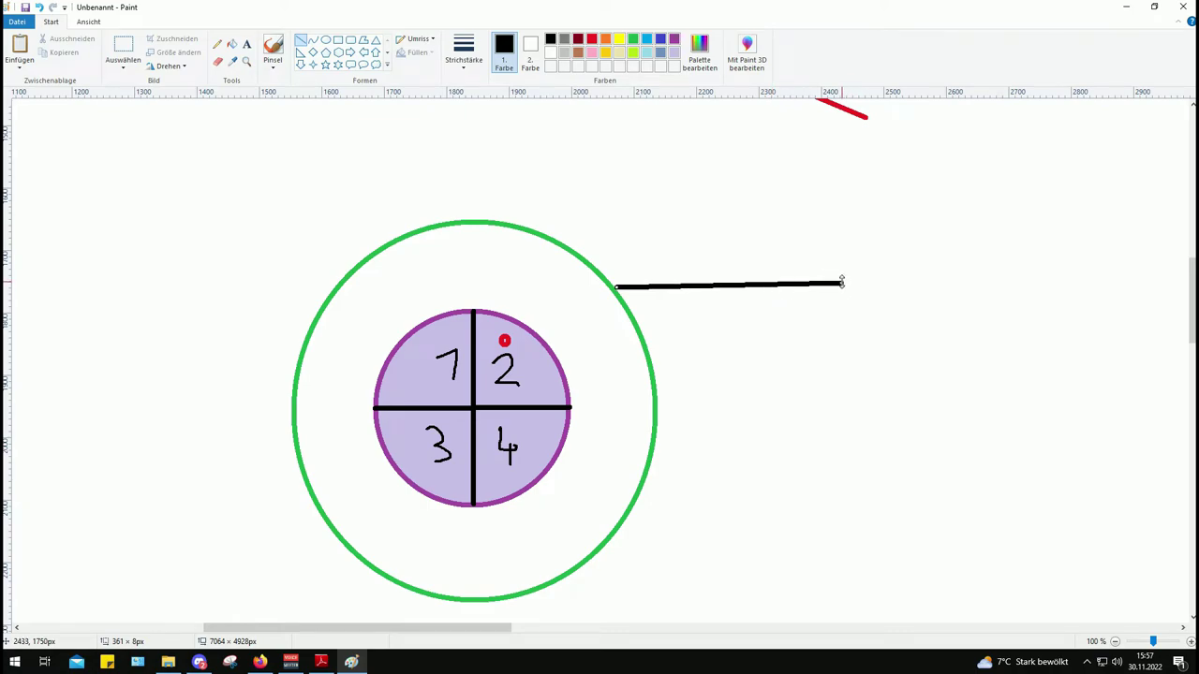
pyautogui.moveTo(843, 283); pyautogui.dragTo(805, 131)
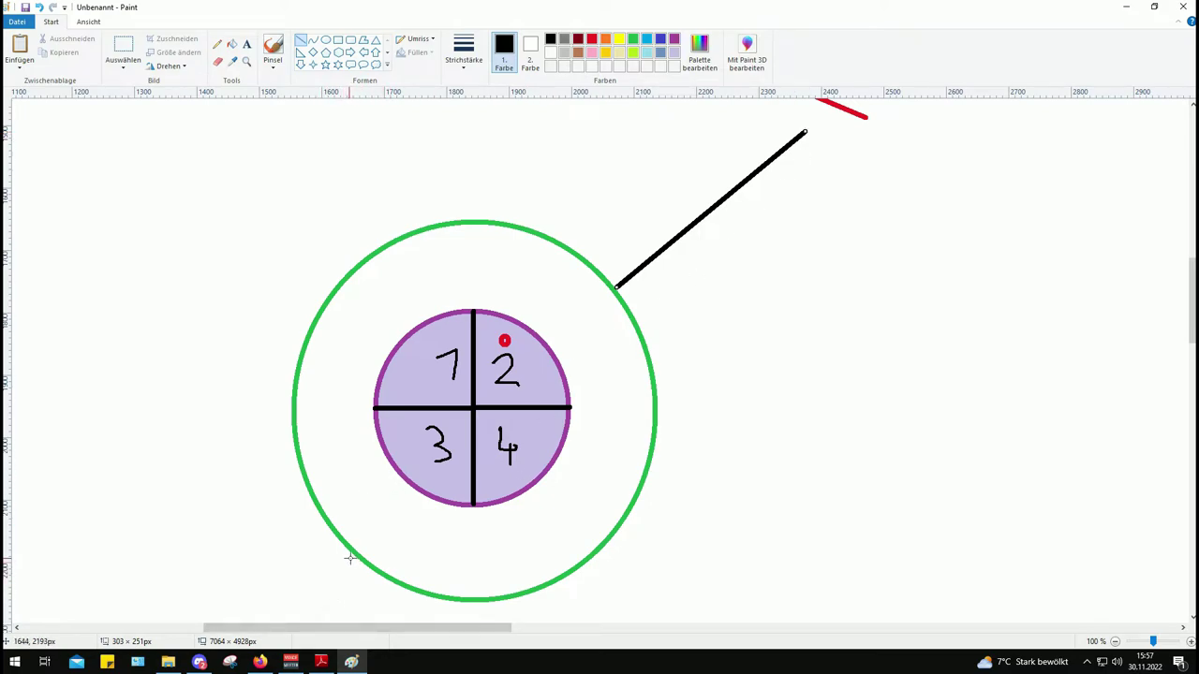
pyautogui.moveTo(350, 556); pyautogui.dragTo(234, 662)
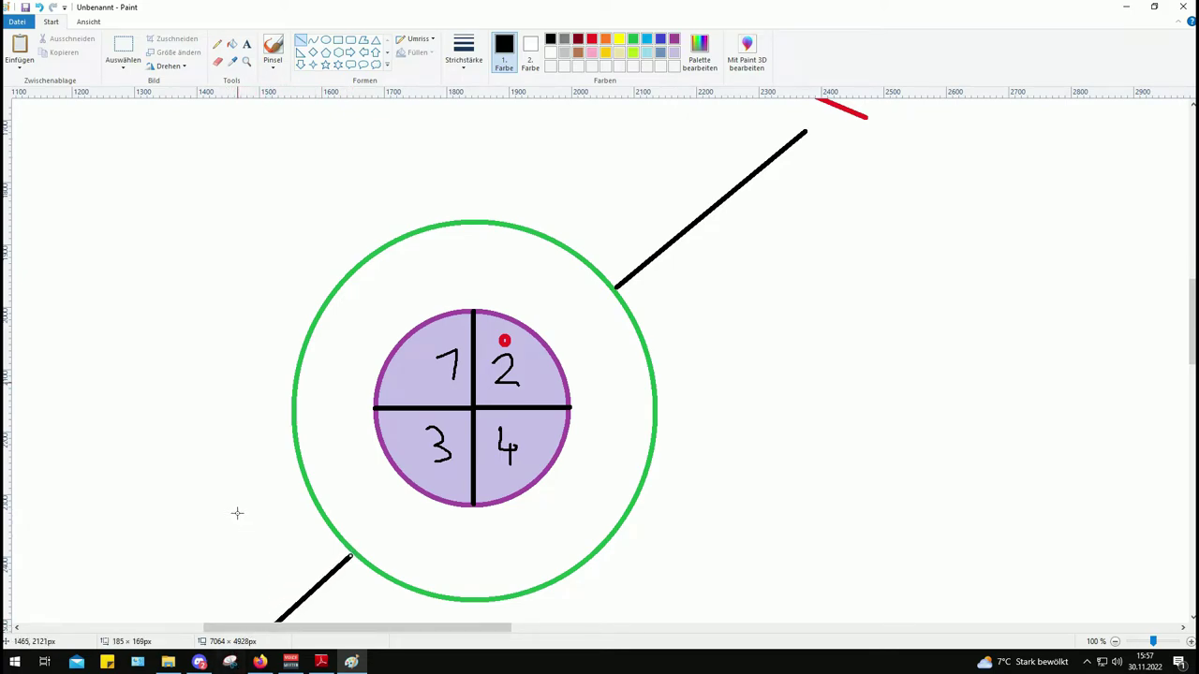
pyautogui.scroll(-3, 235, 513)
pyautogui.moveTo(234, 532); pyautogui.dragTo(212, 562)
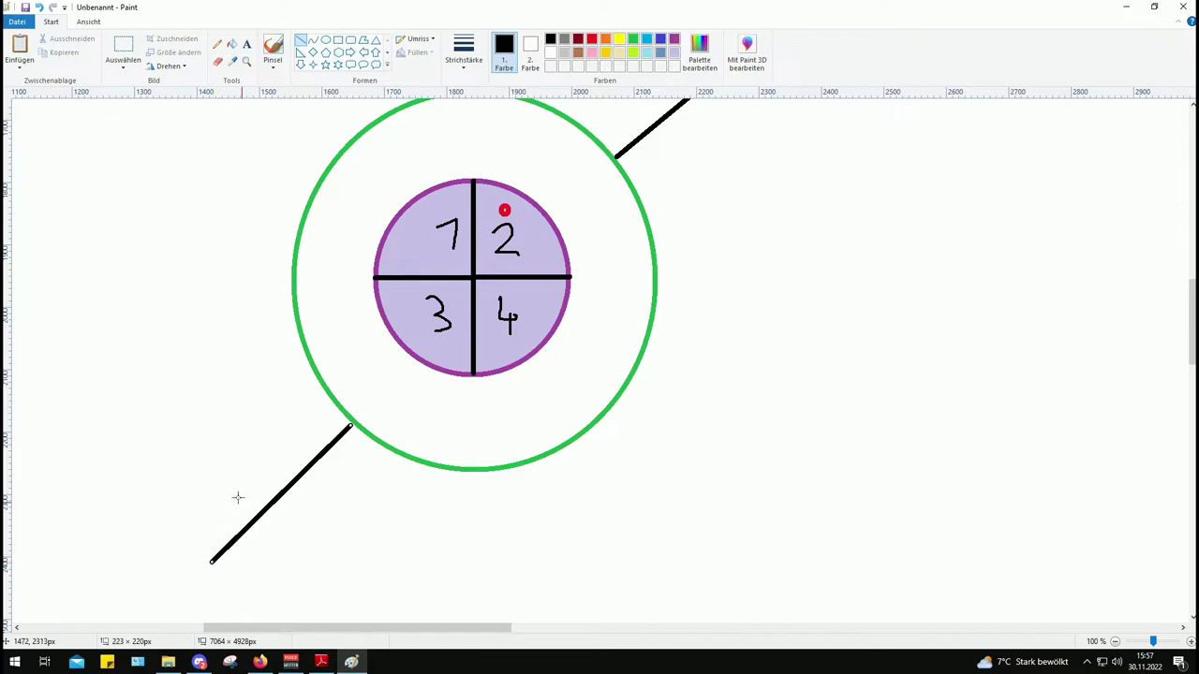
pyautogui.scroll(3, 229, 482)
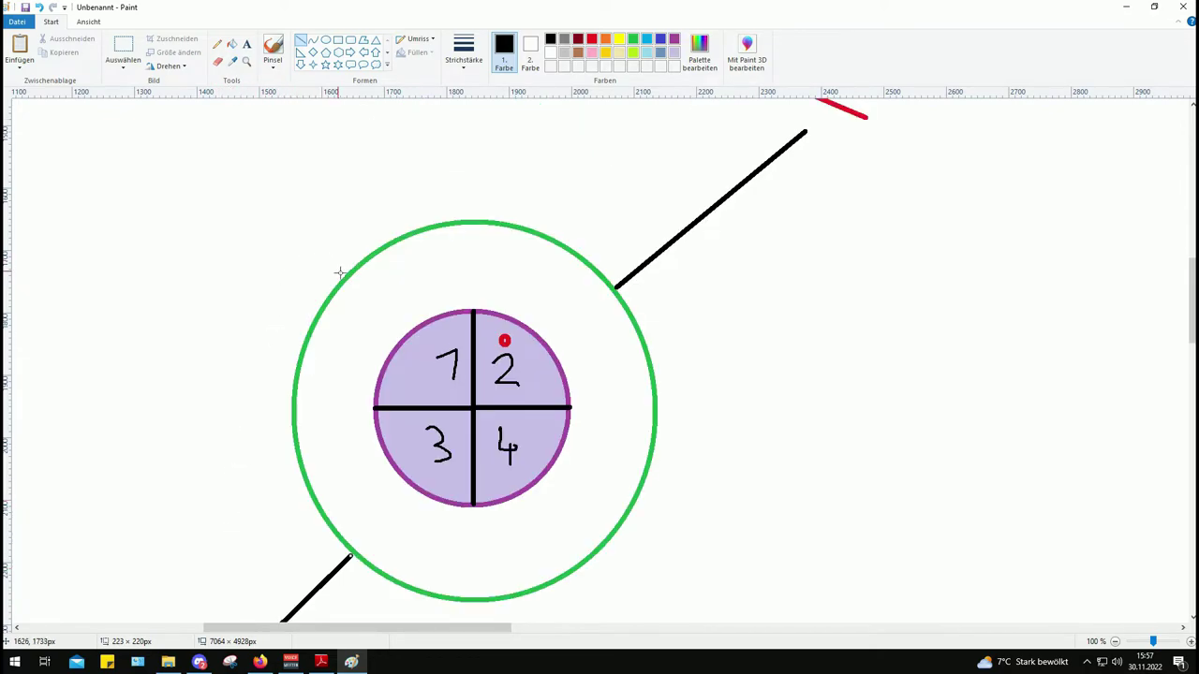
# Add black diagonal lines from the circle's upper-left and lower-right edges
pyautogui.moveTo(343, 274); pyautogui.dragTo(177, 117)
pyautogui.scroll(-3, 693, 539)
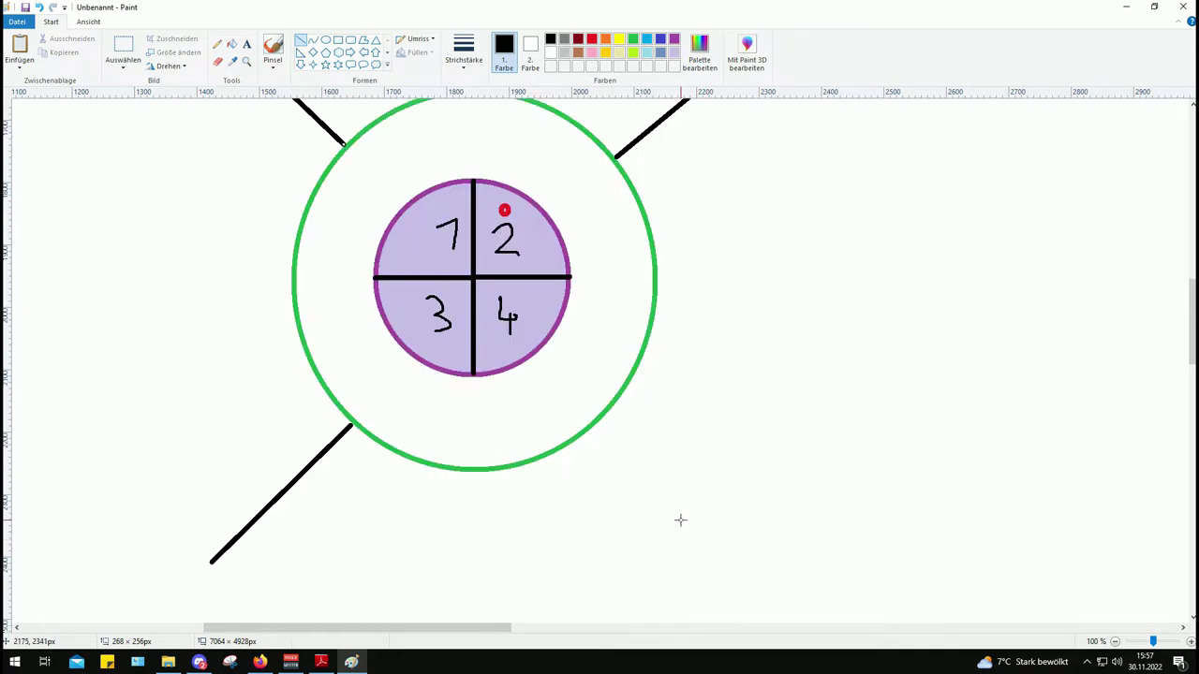
pyautogui.scroll(3, 680, 519)
pyautogui.moveTo(606, 548); pyautogui.dragTo(748, 672)
pyautogui.scroll(-3, 740, 487)
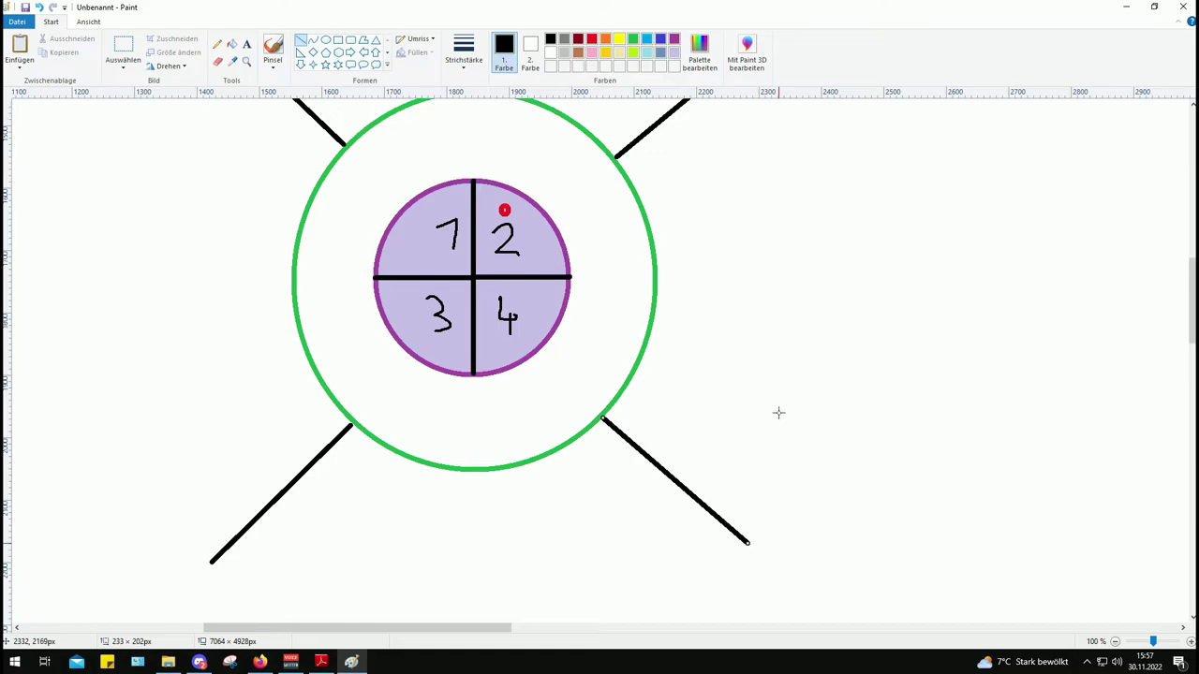
pyautogui.moveTo(747, 545); pyautogui.dragTo(749, 554)
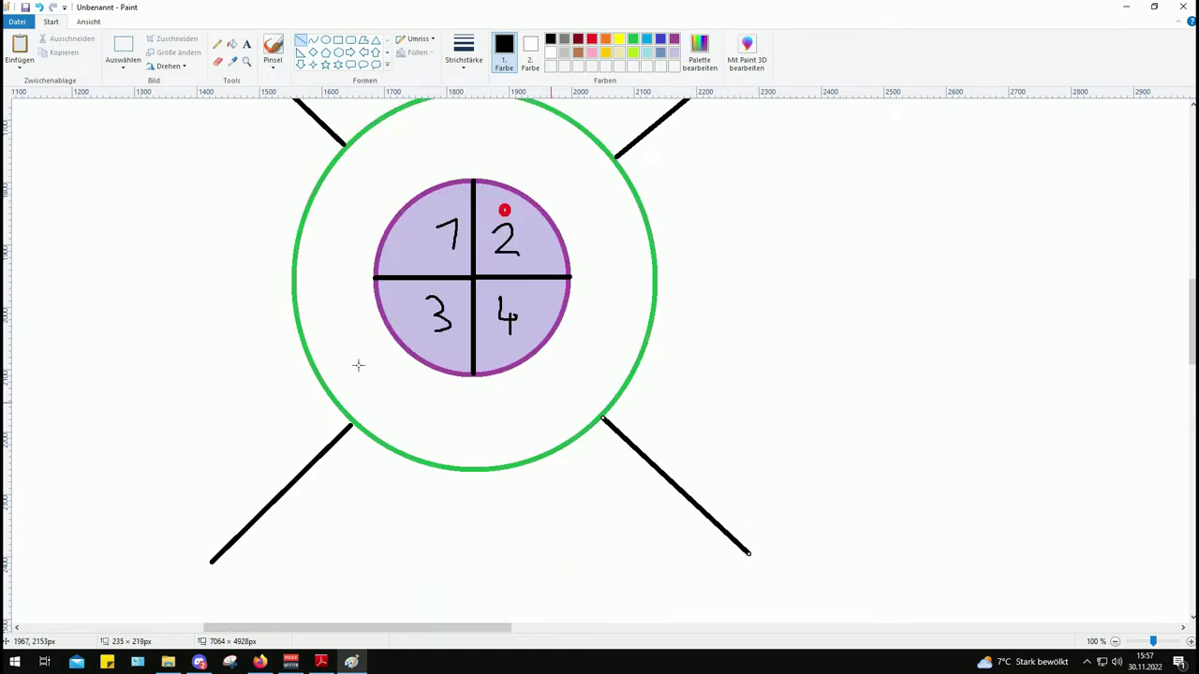
pyautogui.scroll(-2, 413, 281)
pyautogui.scroll(3, 449, 300)
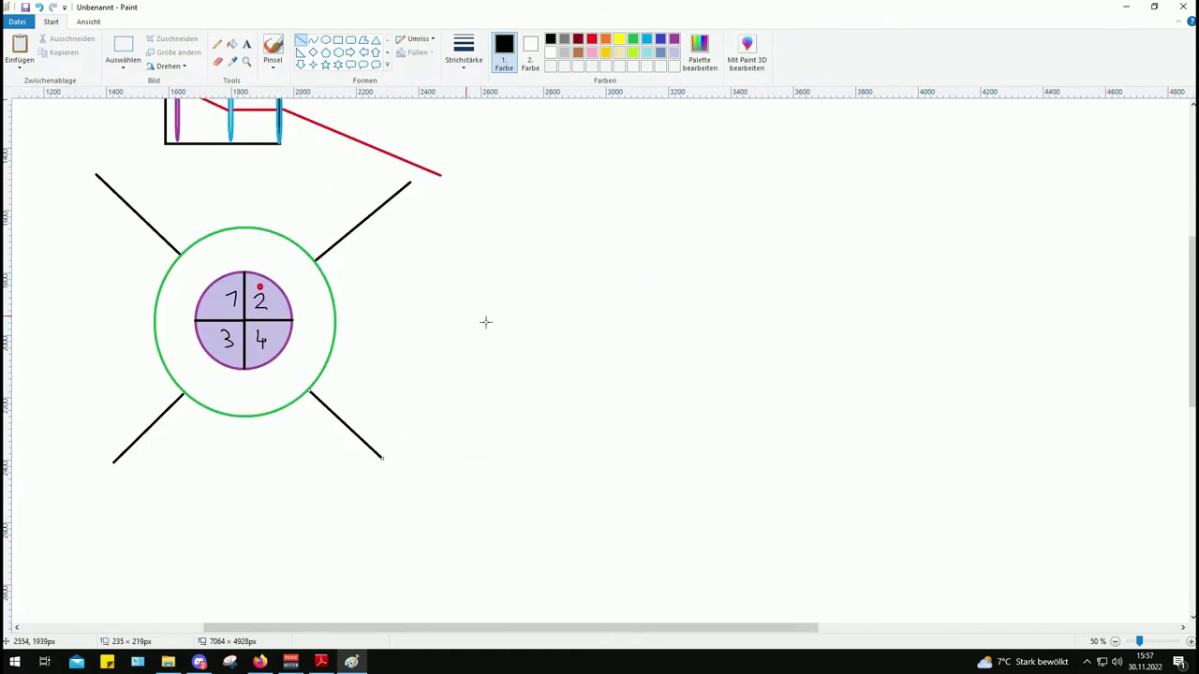
pyautogui.click(490, 326)
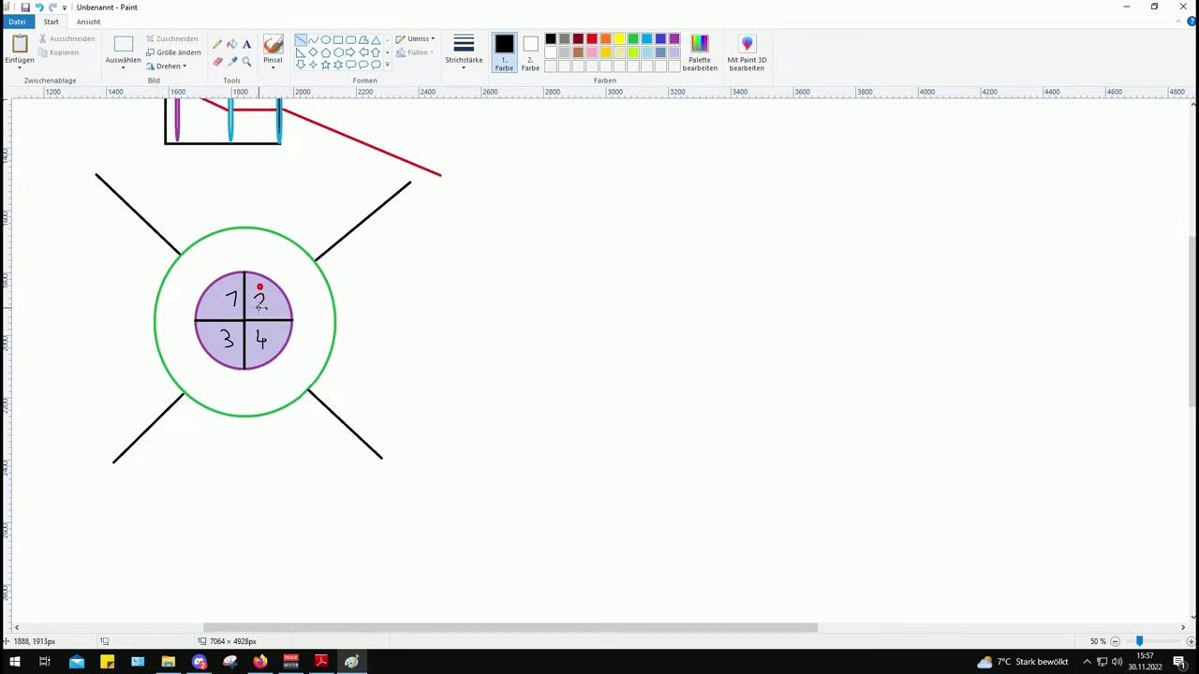
pyautogui.scroll(1, 272, 317)
pyautogui.scroll(-1, 289, 335)
pyautogui.scroll(1, 260, 298)
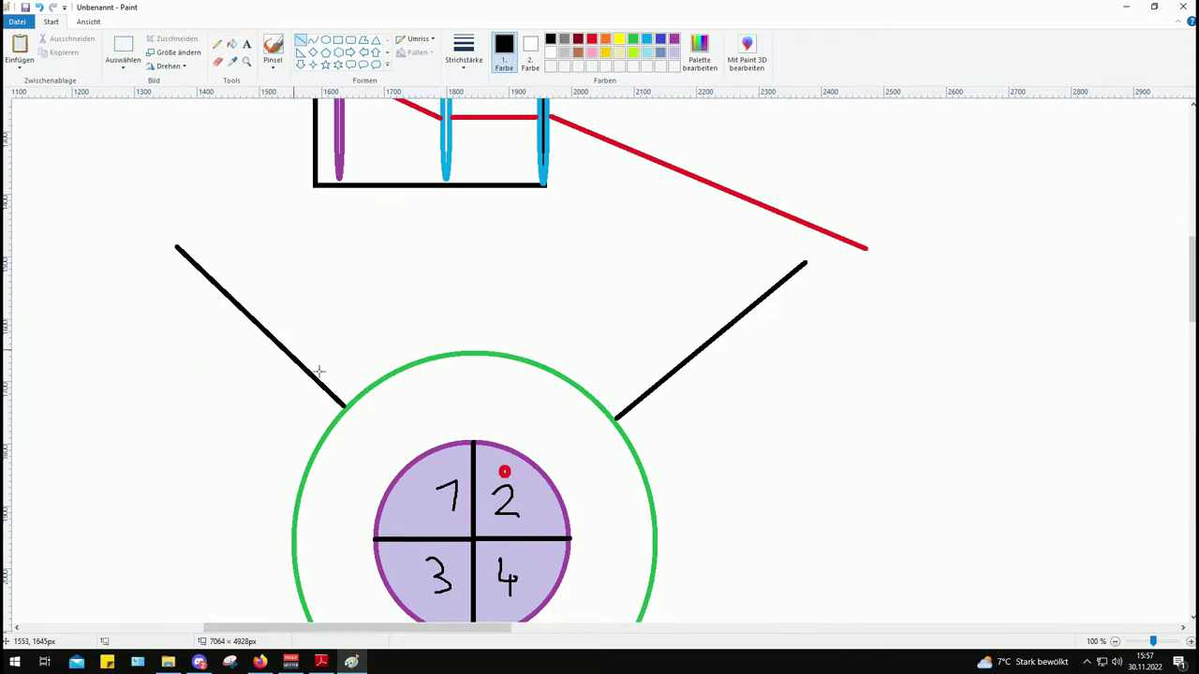
pyautogui.scroll(-2, 469, 433)
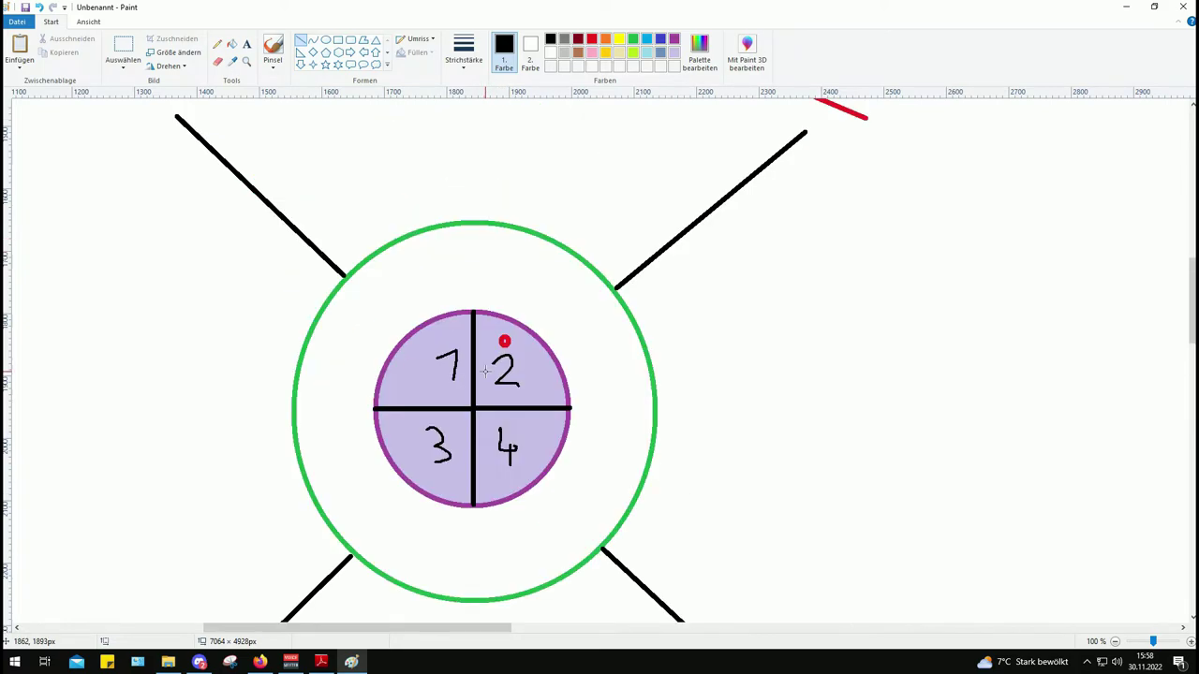
# Draw red rings on the upper-left and lower-right black diagonal lines
pyautogui.scroll(-1, 511, 365)
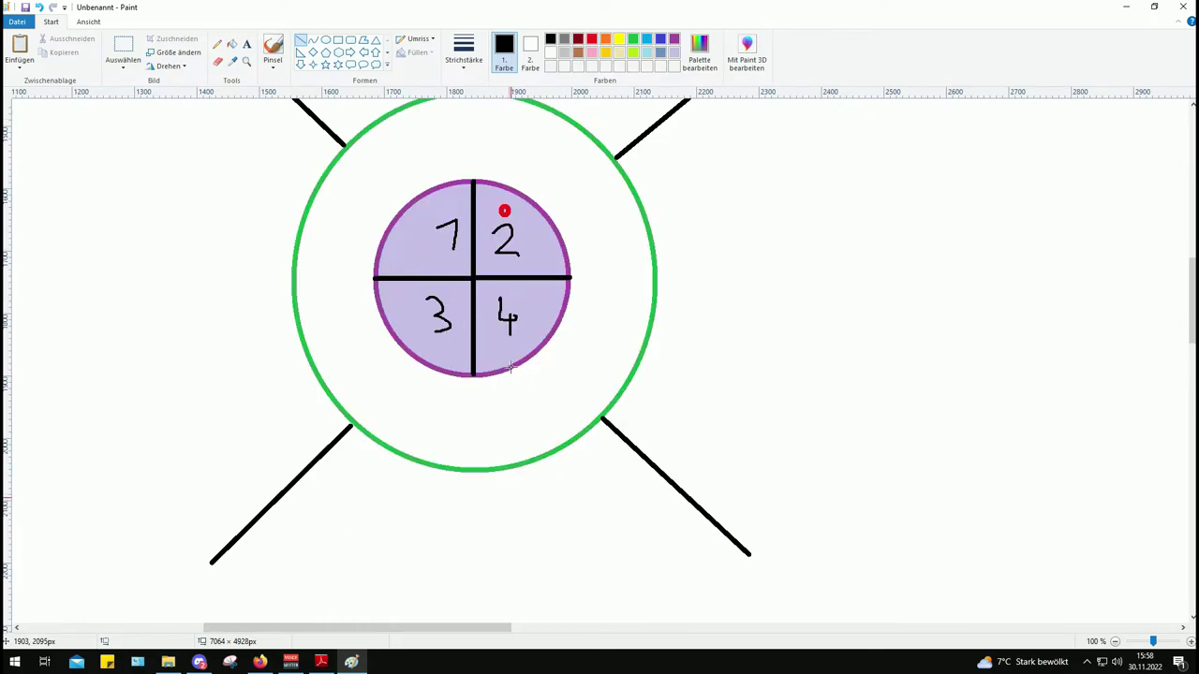
pyautogui.scroll(1, 505, 371)
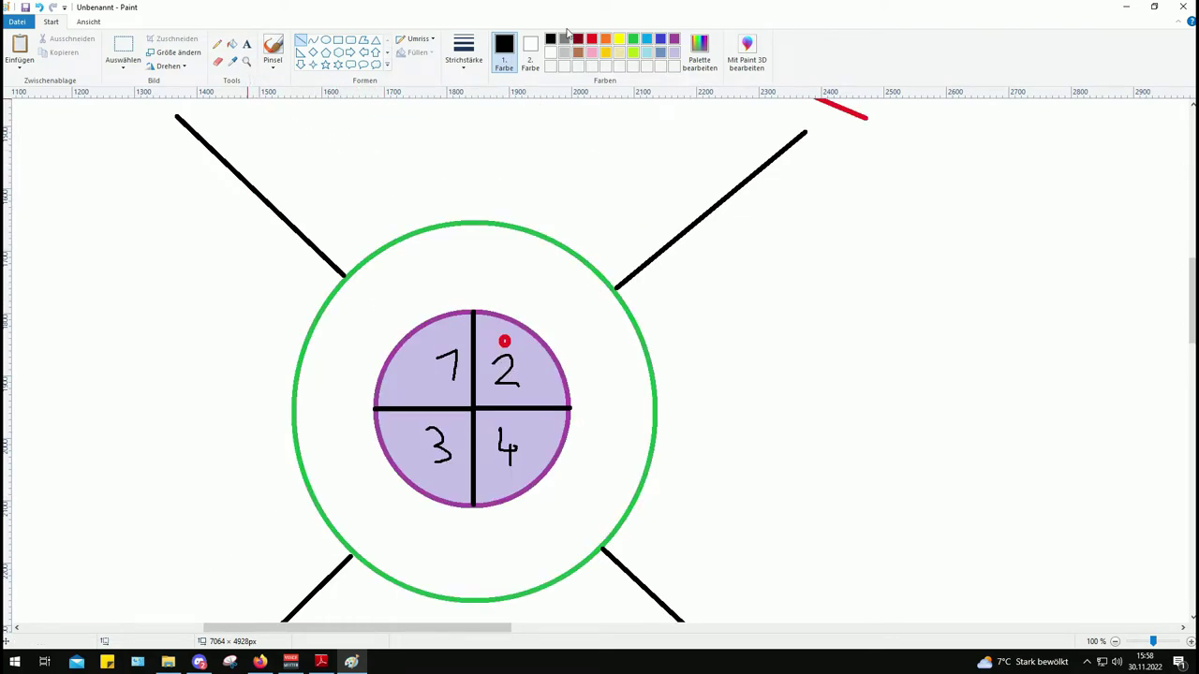
pyautogui.click(592, 42)
pyautogui.click(325, 40)
pyautogui.moveTo(217, 153); pyautogui.dragTo(277, 213)
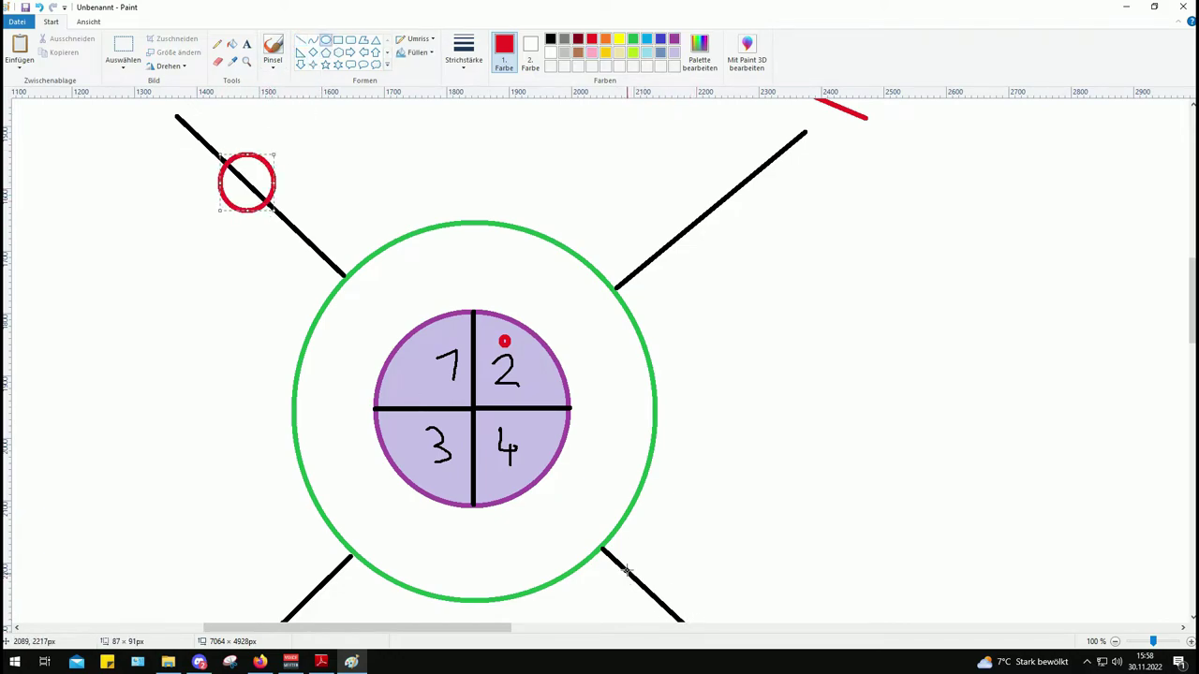
pyautogui.moveTo(626, 569); pyautogui.dragTo(684, 621)
pyautogui.scroll(-1, 736, 509)
pyautogui.scroll(1, 736, 508)
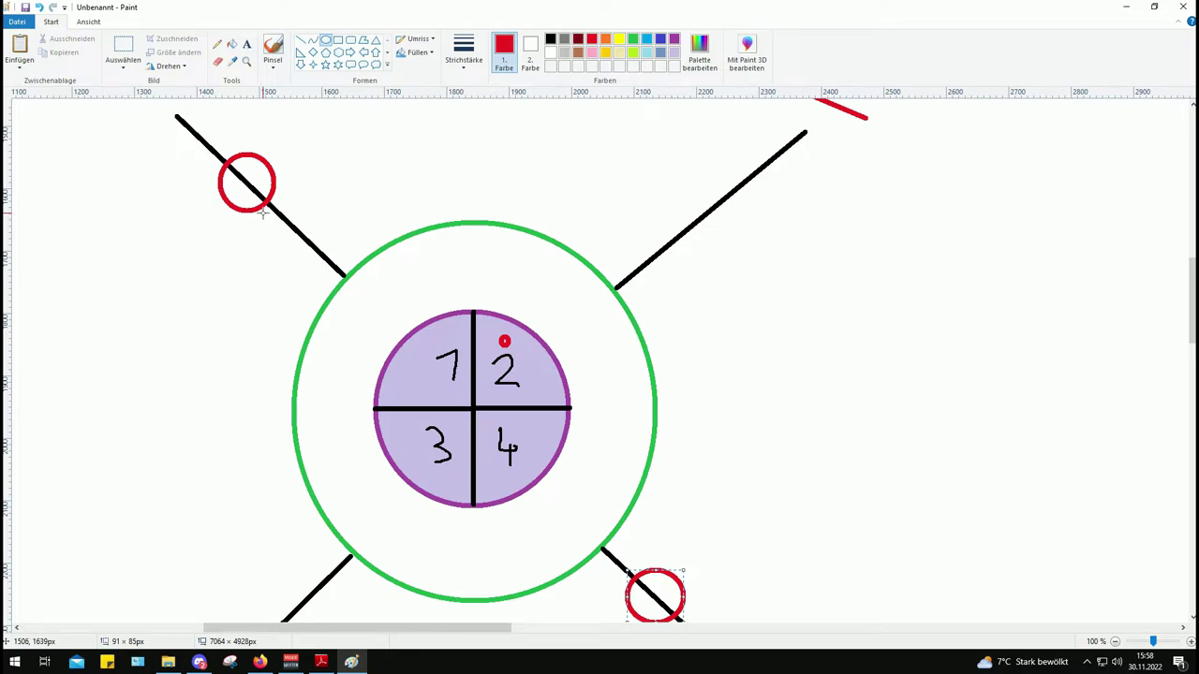
# Draw a red straight line from the red dot across the 2
pyautogui.click(300, 39)
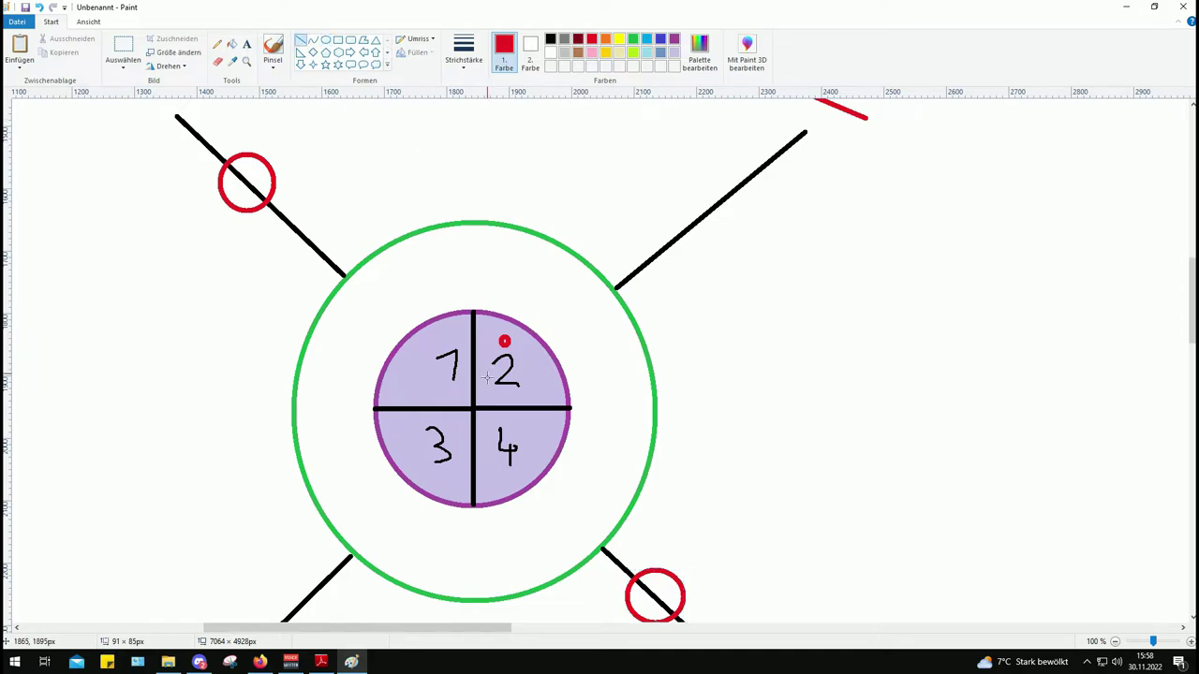
pyautogui.moveTo(504, 342); pyautogui.dragTo(479, 401)
pyautogui.click(450, 149)
# Undo the red line, try a shorter one toward the 7, and undo that too
pyautogui.hotkey('ctrl', 'z')
pyautogui.moveTo(504, 343); pyautogui.dragTo(460, 393)
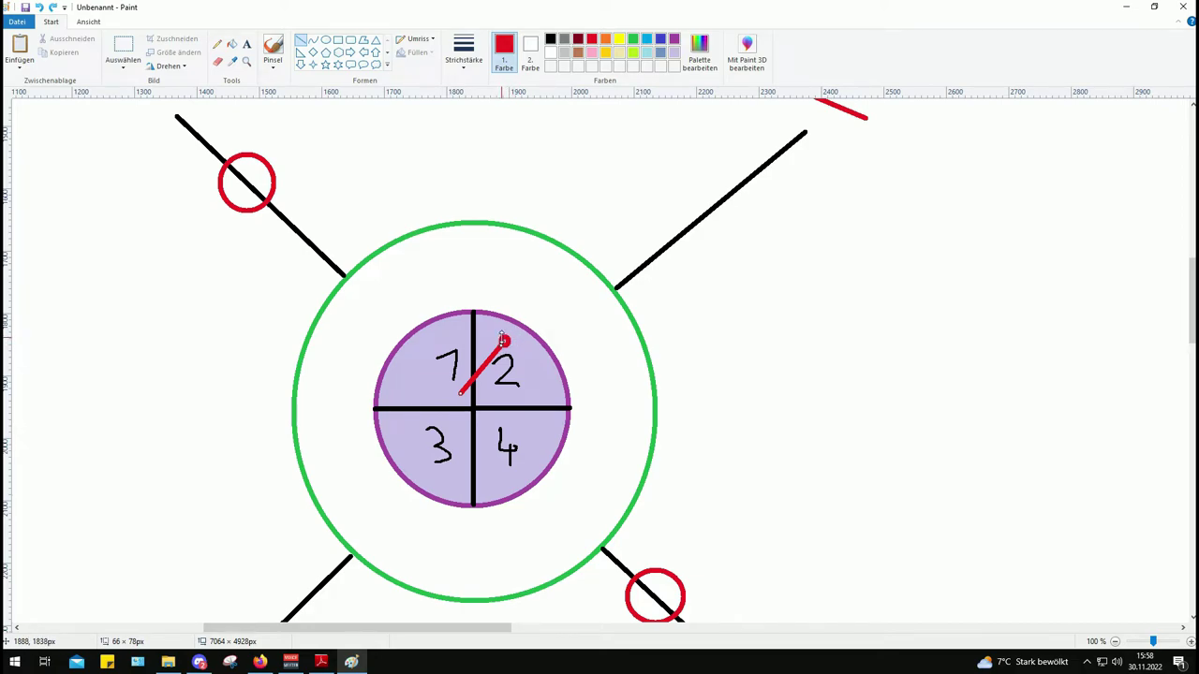
pyautogui.hotkey('ctrl', 'z')
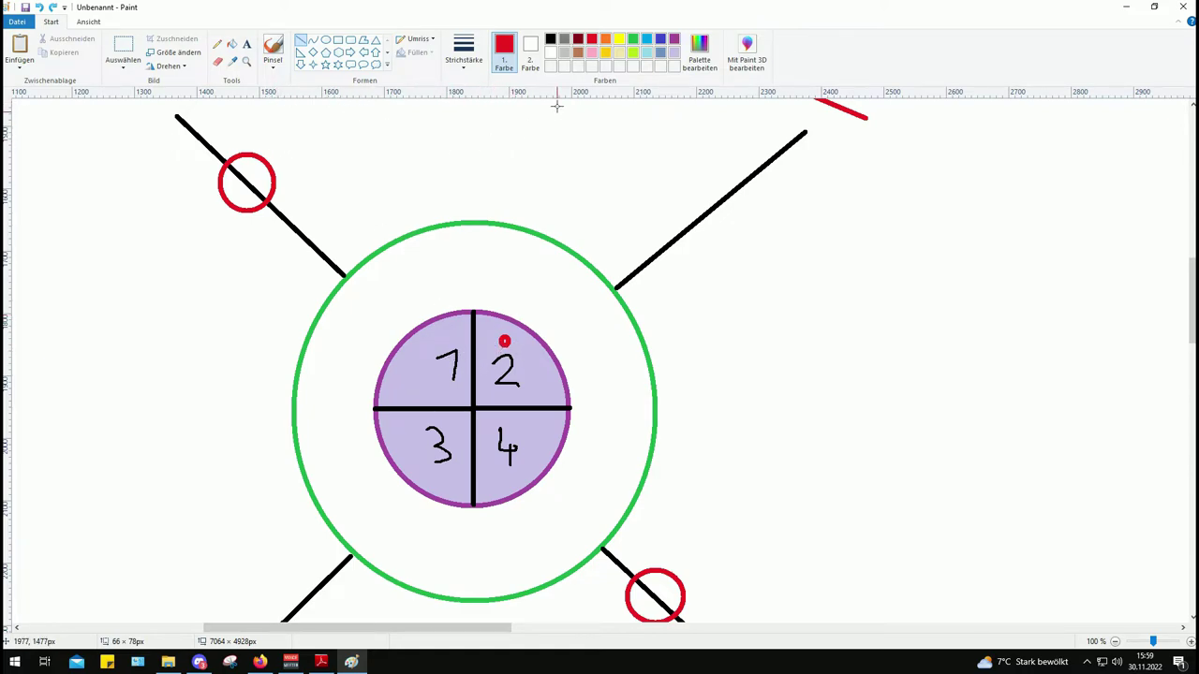
# Draw a small red oval beside the 7 and a red line to it from the dot
pyautogui.click(327, 42)
pyautogui.moveTo(433, 375); pyautogui.dragTo(438, 400)
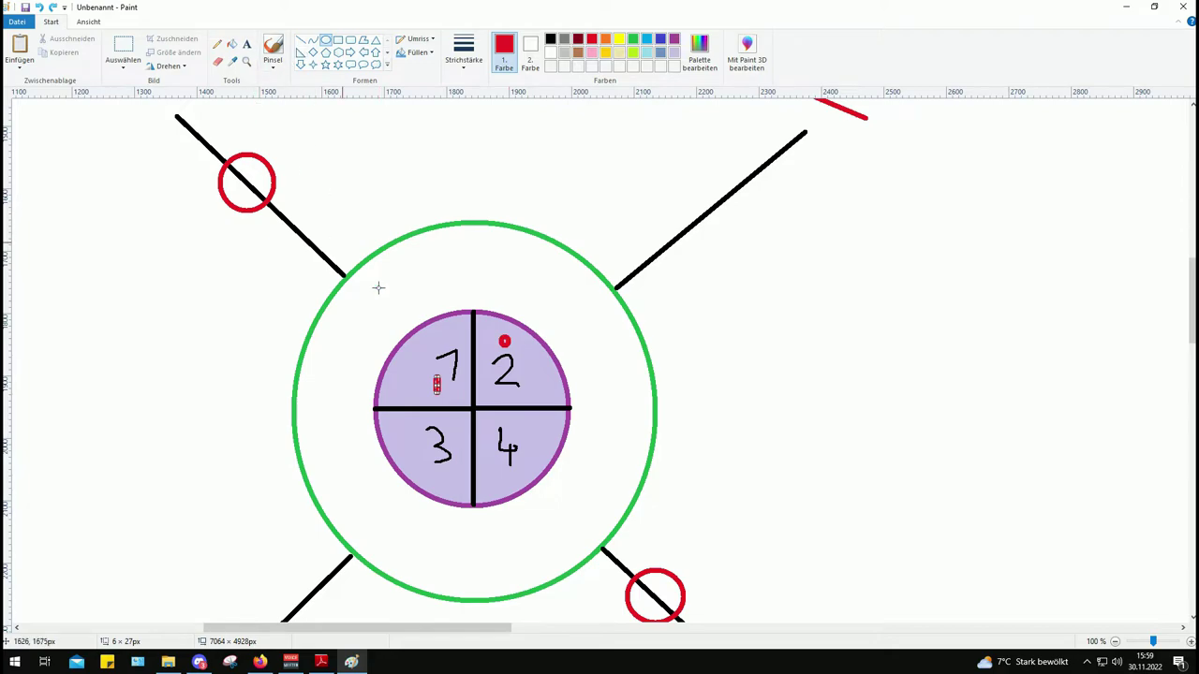
pyautogui.click(301, 40)
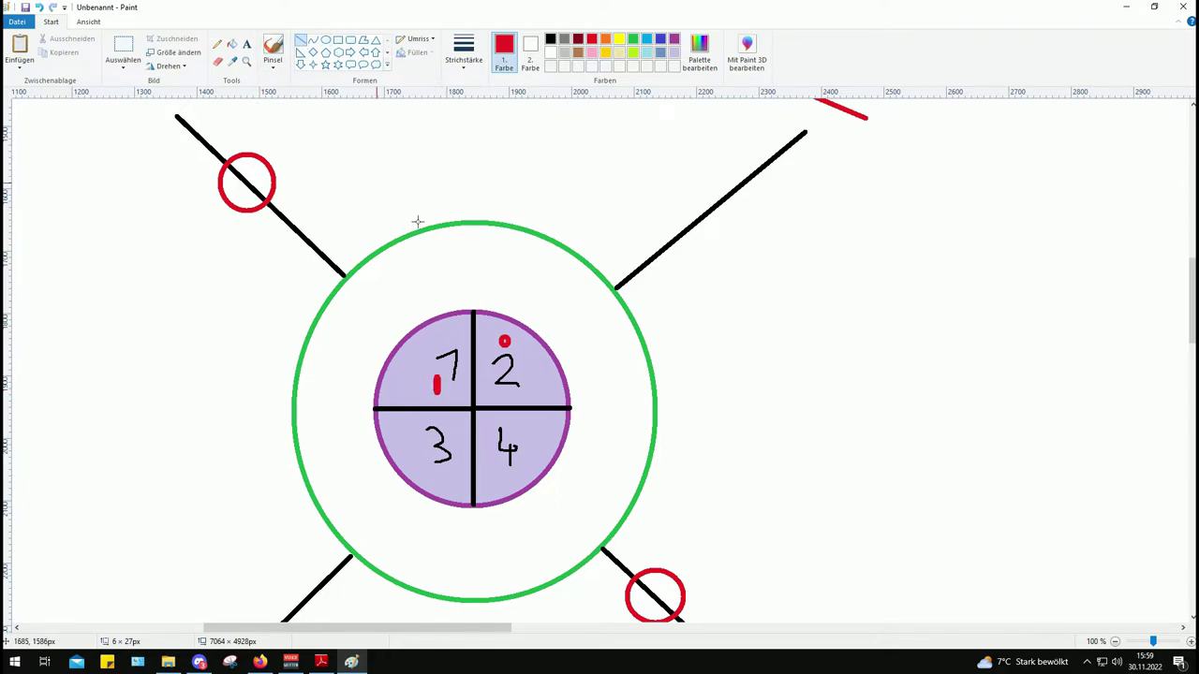
pyautogui.moveTo(504, 342); pyautogui.dragTo(440, 387)
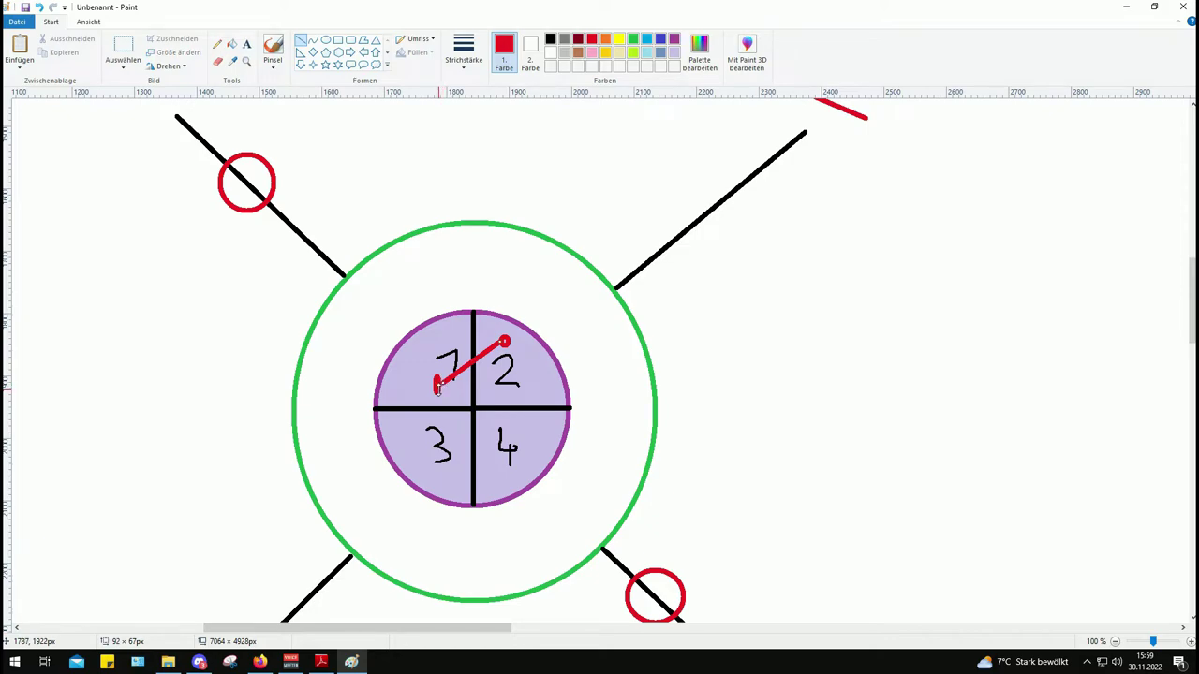
# Undo two stray red crossing lines, then draw a red line from the oval to the 4
pyautogui.moveTo(677, 192); pyautogui.dragTo(785, 246)
pyautogui.moveTo(301, 576); pyautogui.dragTo(332, 603)
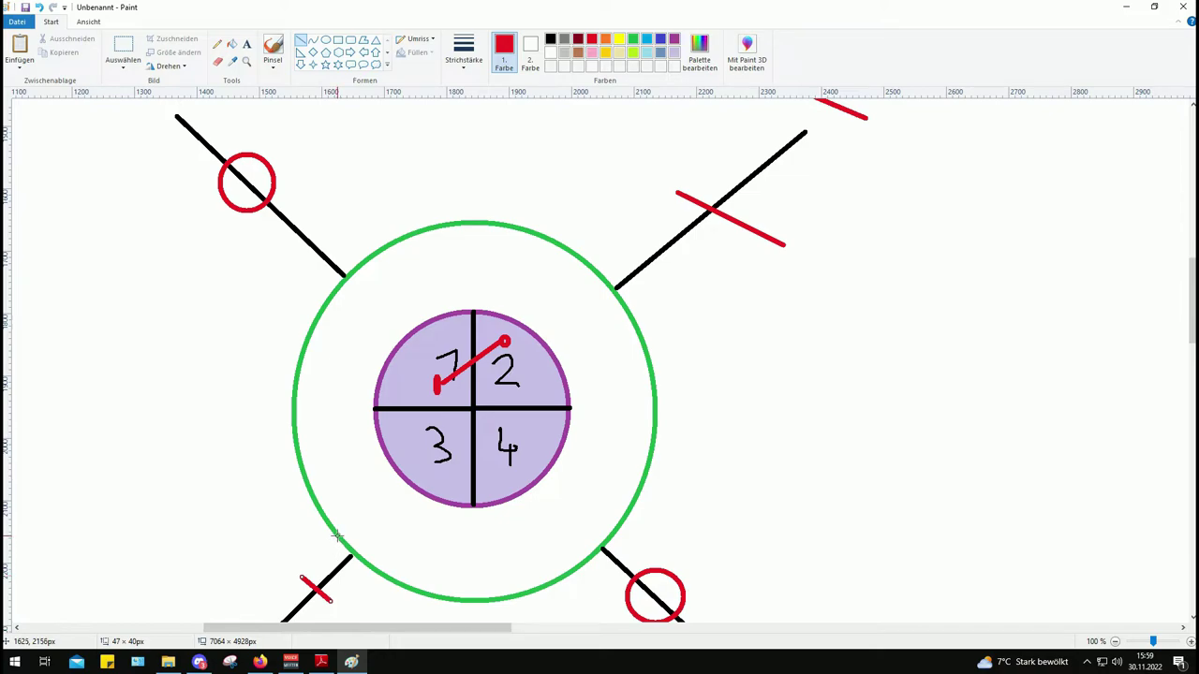
pyautogui.hotkey('ctrl', 'z')
pyautogui.hotkey('ctrl', 'z')
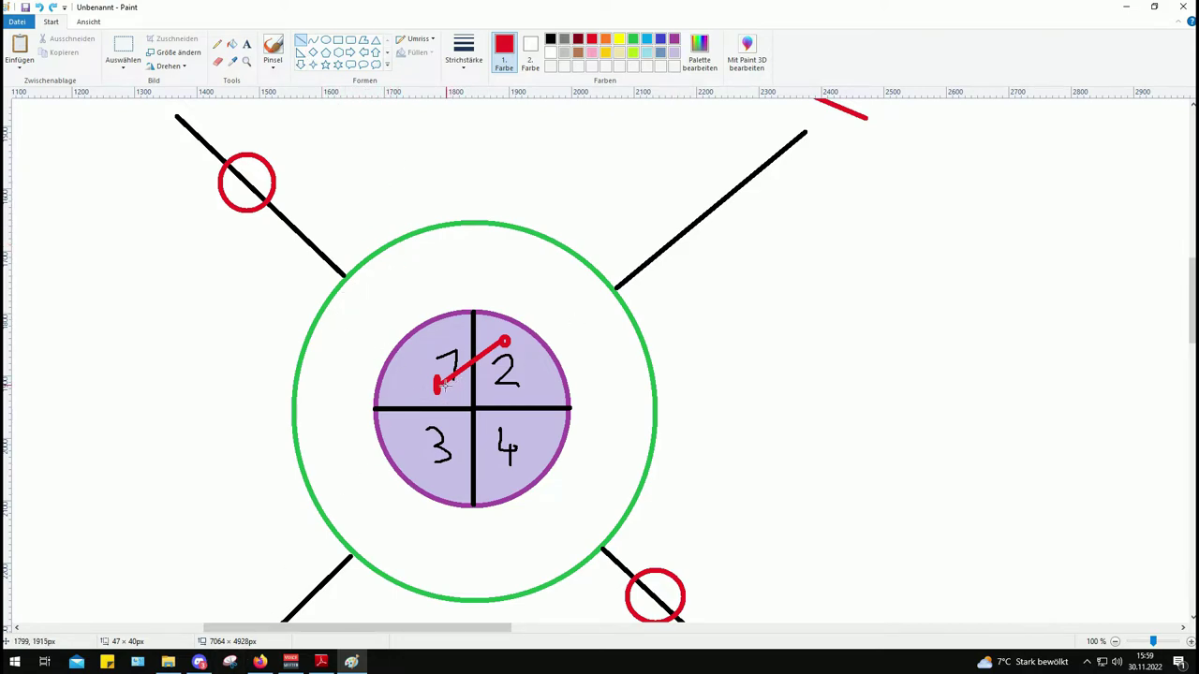
pyautogui.moveTo(444, 386); pyautogui.dragTo(502, 440)
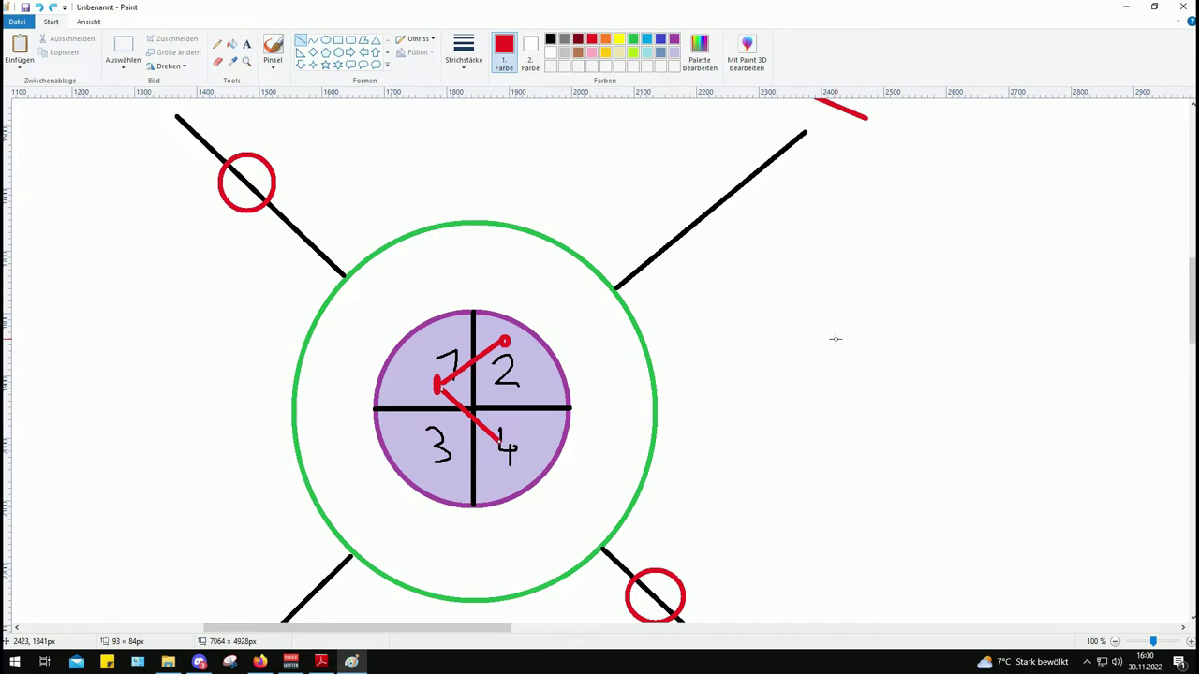
pyautogui.scroll(-1, 765, 356)
pyautogui.scroll(1, 516, 337)
pyautogui.scroll(1, 544, 398)
pyautogui.scroll(-1, 556, 409)
pyautogui.scroll(5, 230, 501)
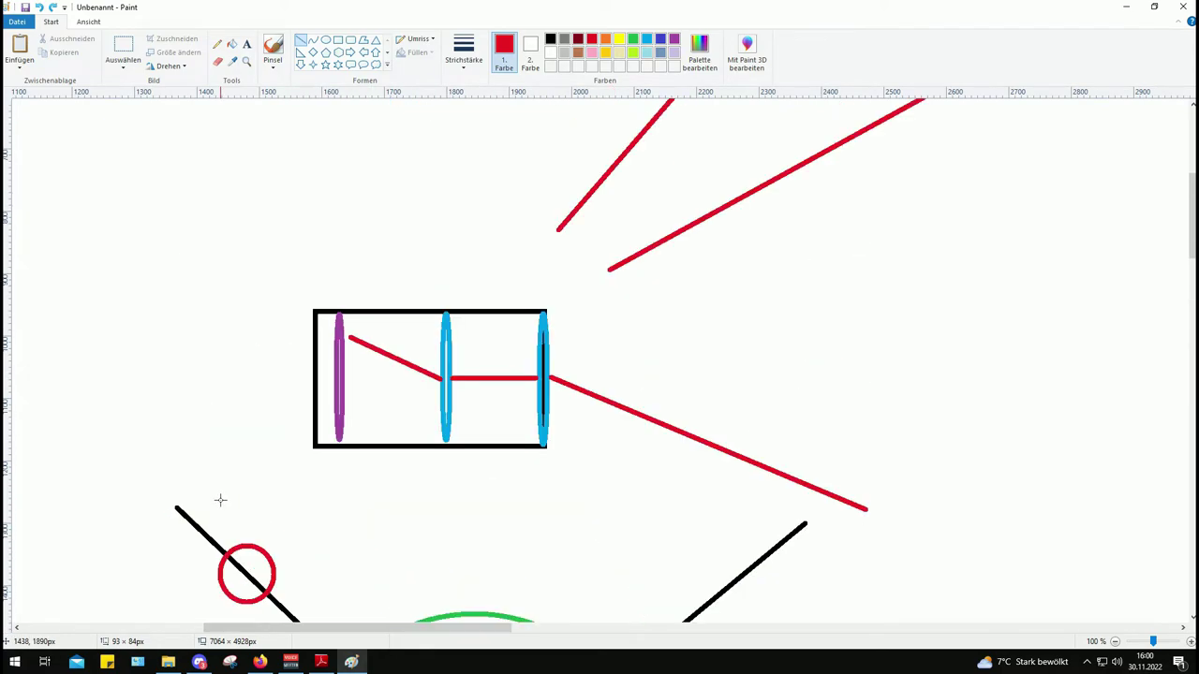
pyautogui.scroll(3, 220, 502)
pyautogui.scroll(-1, 294, 375)
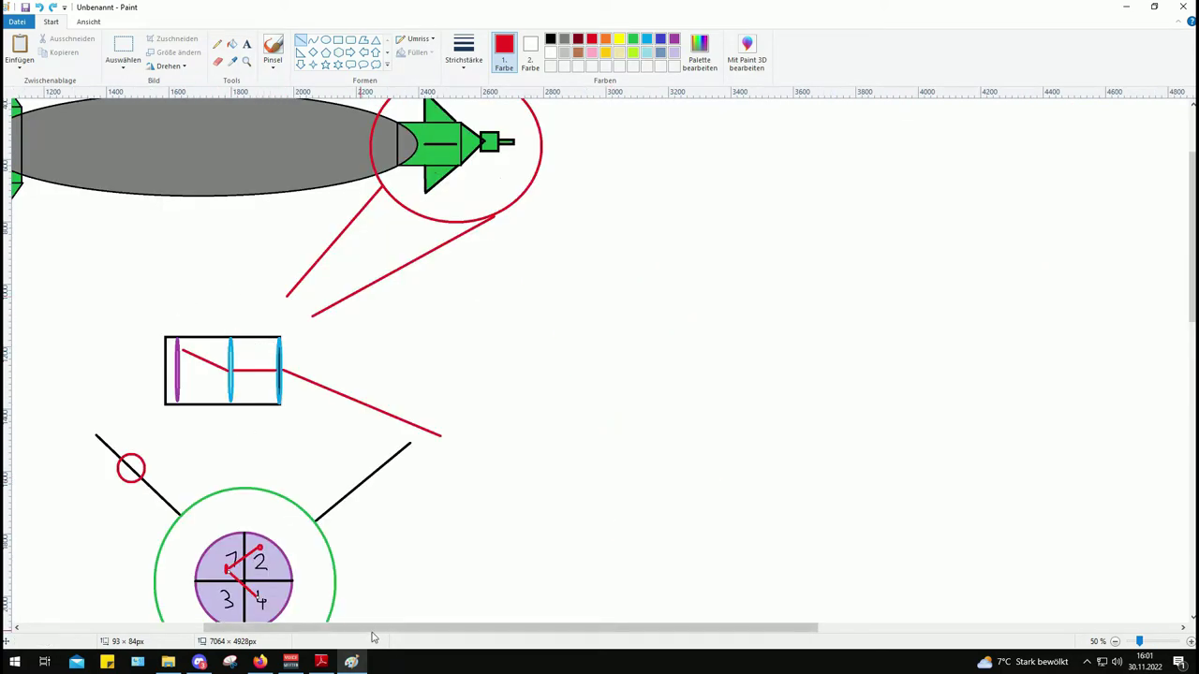
pyautogui.moveTo(372, 637); pyautogui.dragTo(198, 637)
pyautogui.scroll(2, 192, 419)
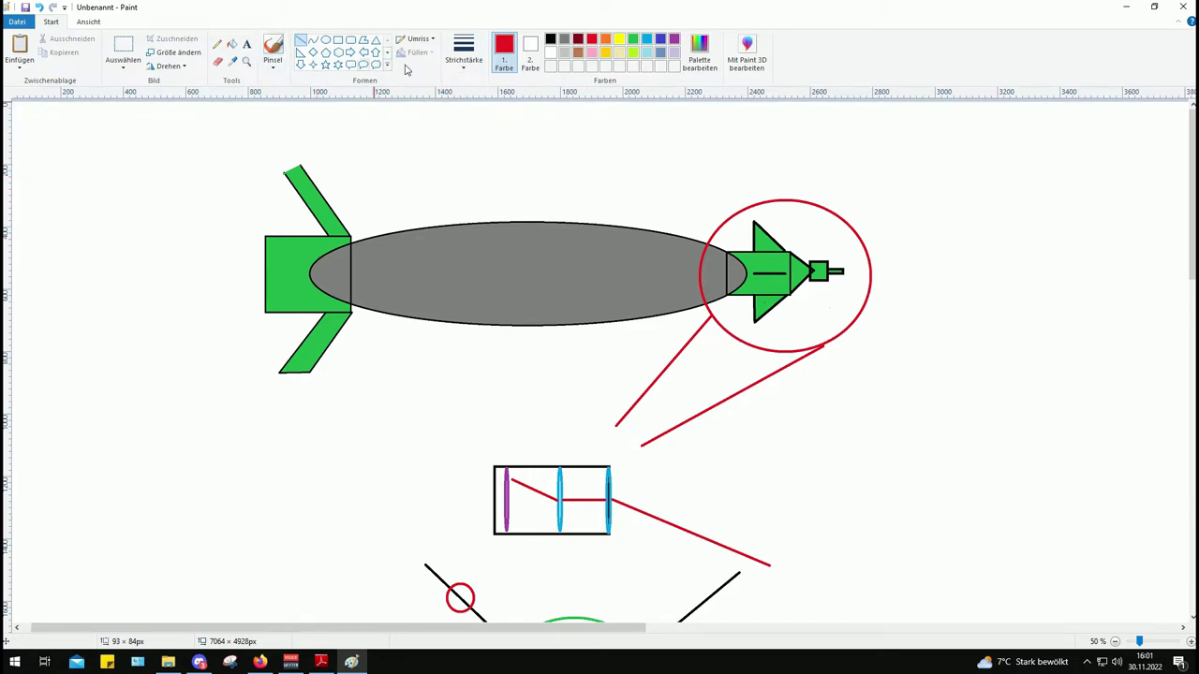
# Pencil small red strokes left of the diagram, then undo the stray stroke across the disk
pyautogui.click(216, 44)
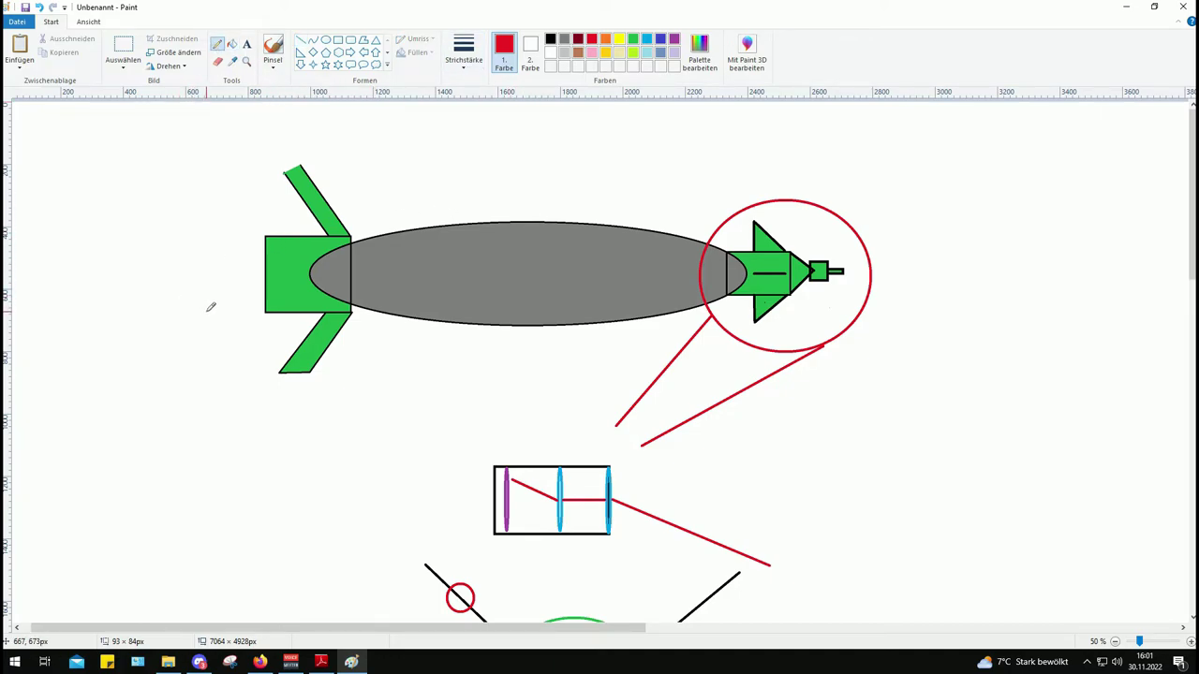
pyautogui.moveTo(208, 311)
pyautogui.mouseDown()
pyautogui.moveTo(146, 298)
pyautogui.moveTo(153, 237)
pyautogui.moveTo(206, 230)
pyautogui.moveTo(234, 257)
pyautogui.moveTo(231, 306)
pyautogui.mouseUp()
pyautogui.scroll(-5, 291, 449)
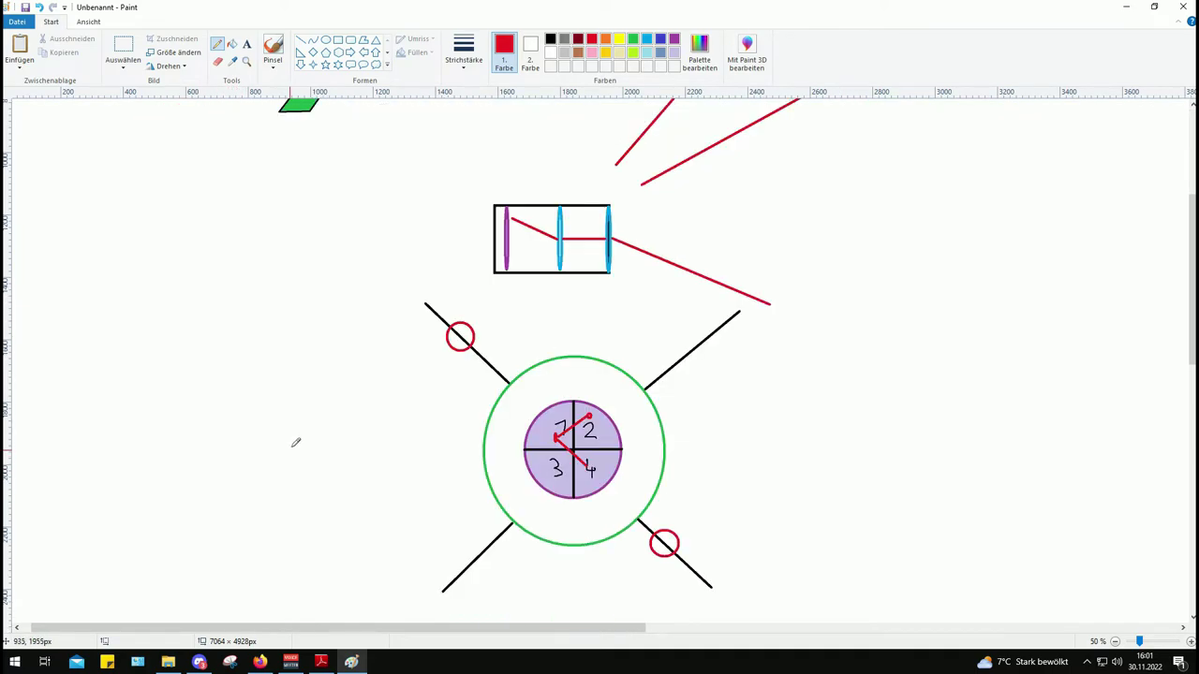
pyautogui.scroll(2, 391, 399)
pyautogui.moveTo(325, 413)
pyautogui.mouseDown()
pyautogui.moveTo(375, 450)
pyautogui.moveTo(322, 389)
pyautogui.moveTo(339, 416)
pyautogui.mouseUp()
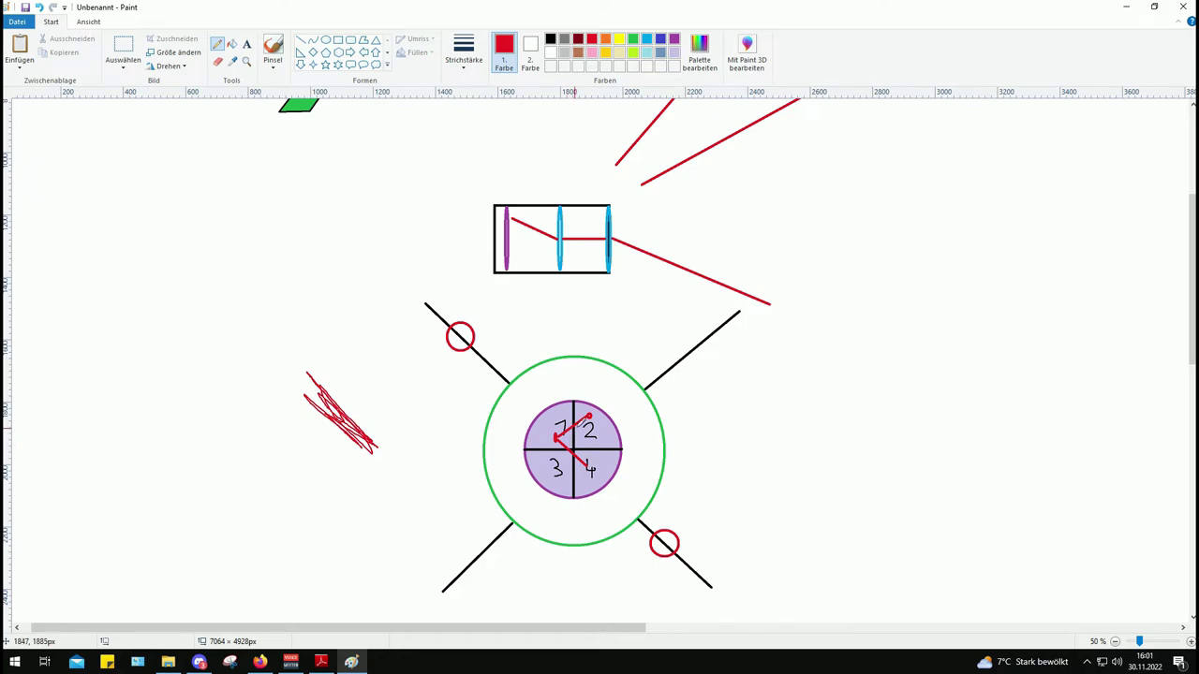
pyautogui.moveTo(589, 415)
pyautogui.mouseDown()
pyautogui.moveTo(570, 472)
pyautogui.moveTo(568, 412)
pyautogui.moveTo(609, 469)
pyautogui.moveTo(541, 429)
pyautogui.moveTo(606, 457)
pyautogui.moveTo(547, 474)
pyautogui.moveTo(568, 463)
pyautogui.moveTo(539, 418)
pyautogui.moveTo(611, 466)
pyautogui.moveTo(573, 420)
pyautogui.moveTo(560, 440)
pyautogui.moveTo(609, 442)
pyautogui.moveTo(570, 454)
pyautogui.mouseUp()
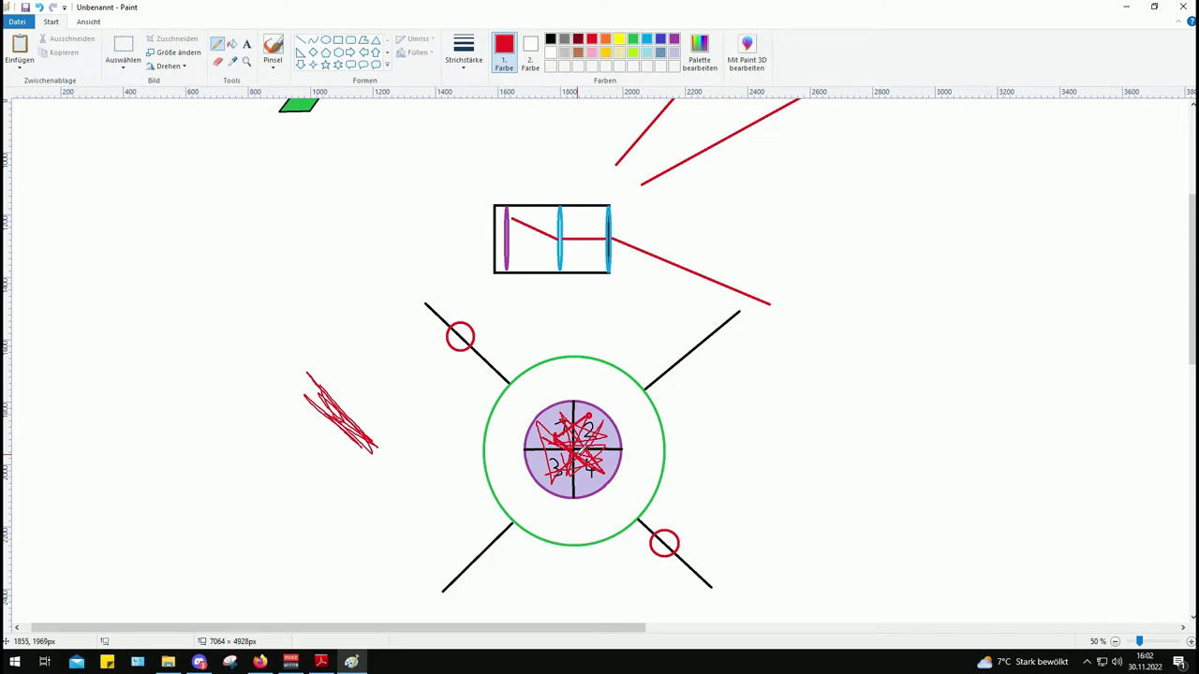
pyautogui.hotkey('ctrl', 'z')
pyautogui.hotkey('ctrl', 'z')
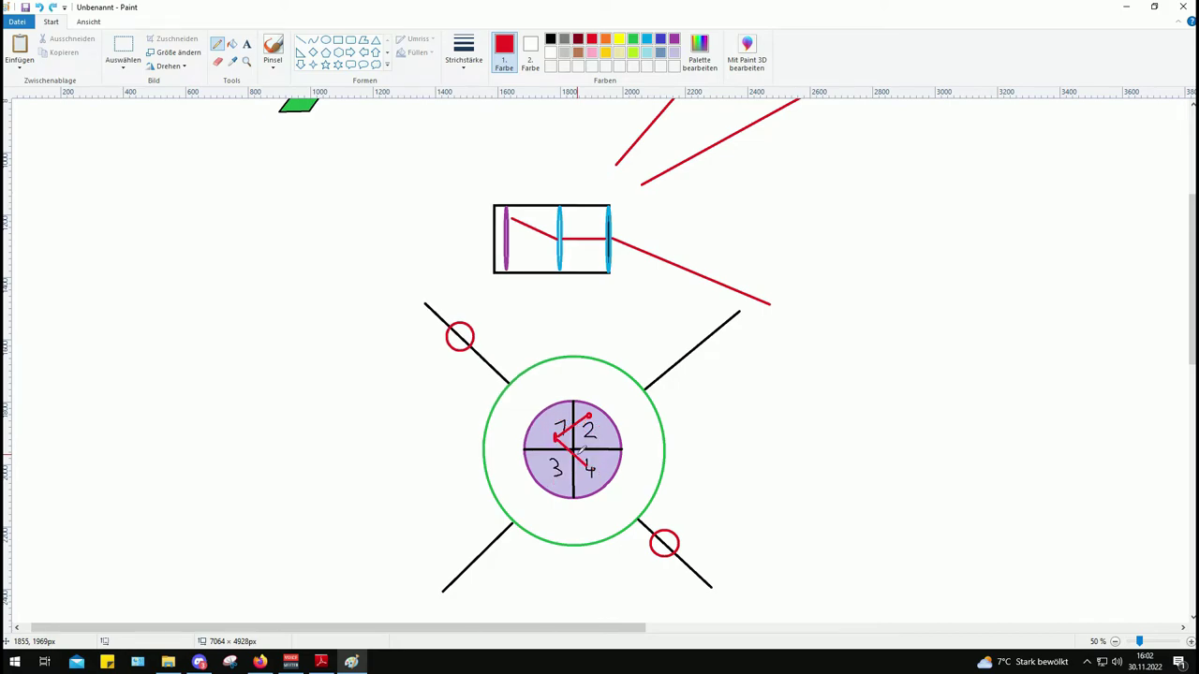
# With the thickest line width in indigo, start the flight path at the rocket's nose
pyautogui.scroll(3, 426, 410)
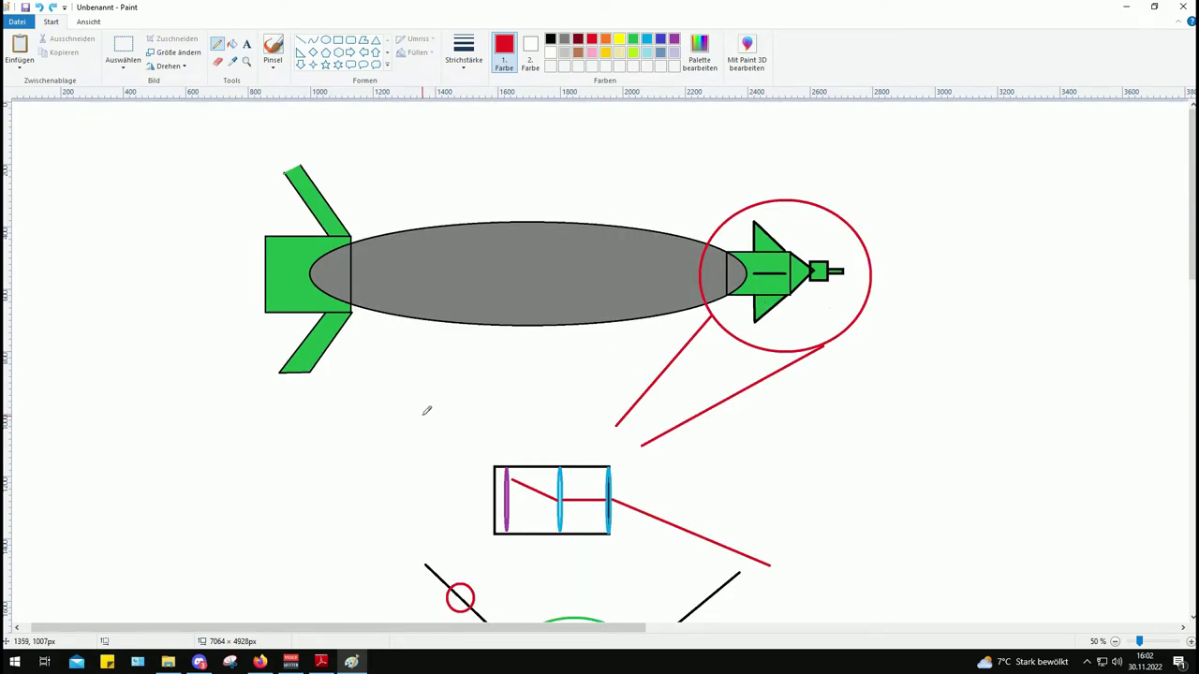
pyautogui.scroll(-5, 431, 372)
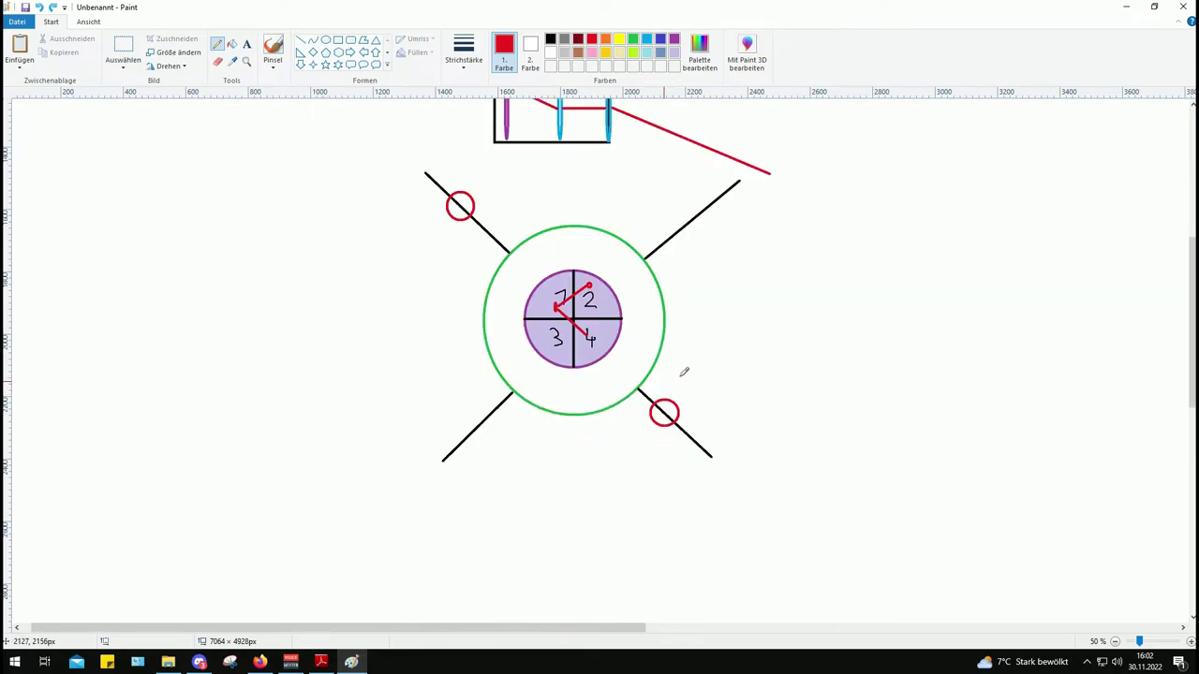
pyautogui.scroll(-1, 740, 343)
pyautogui.scroll(2, 668, 315)
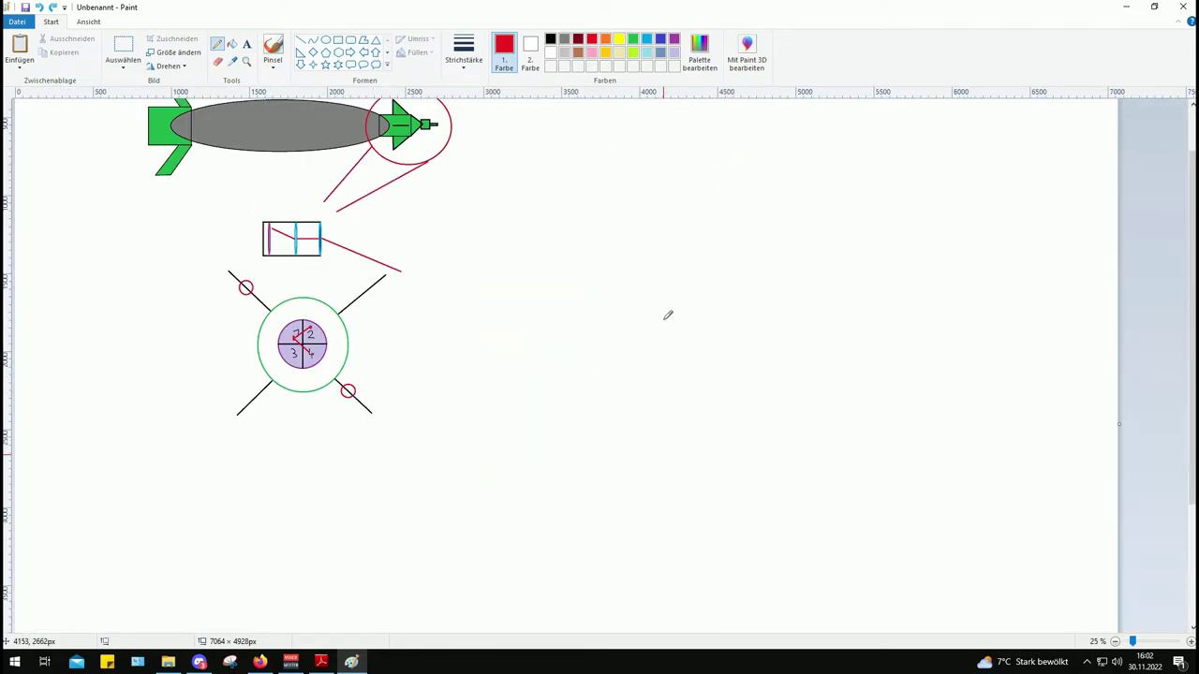
pyautogui.scroll(1, 668, 315)
pyautogui.scroll(1, 668, 315)
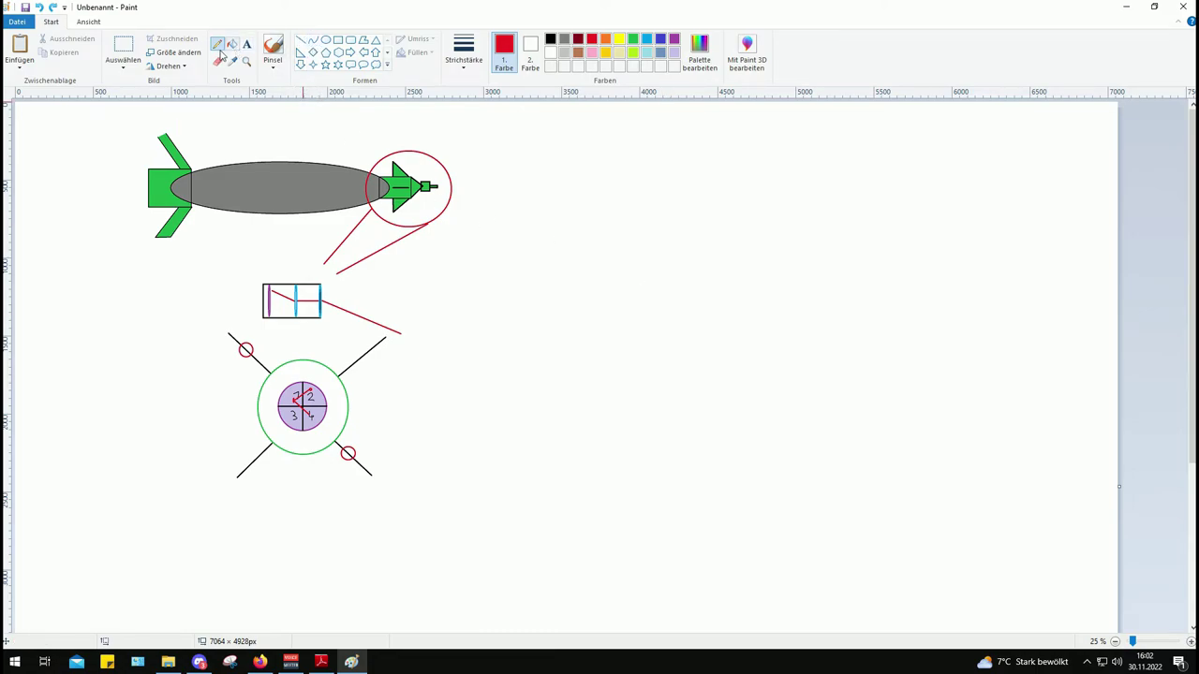
pyautogui.click(461, 65)
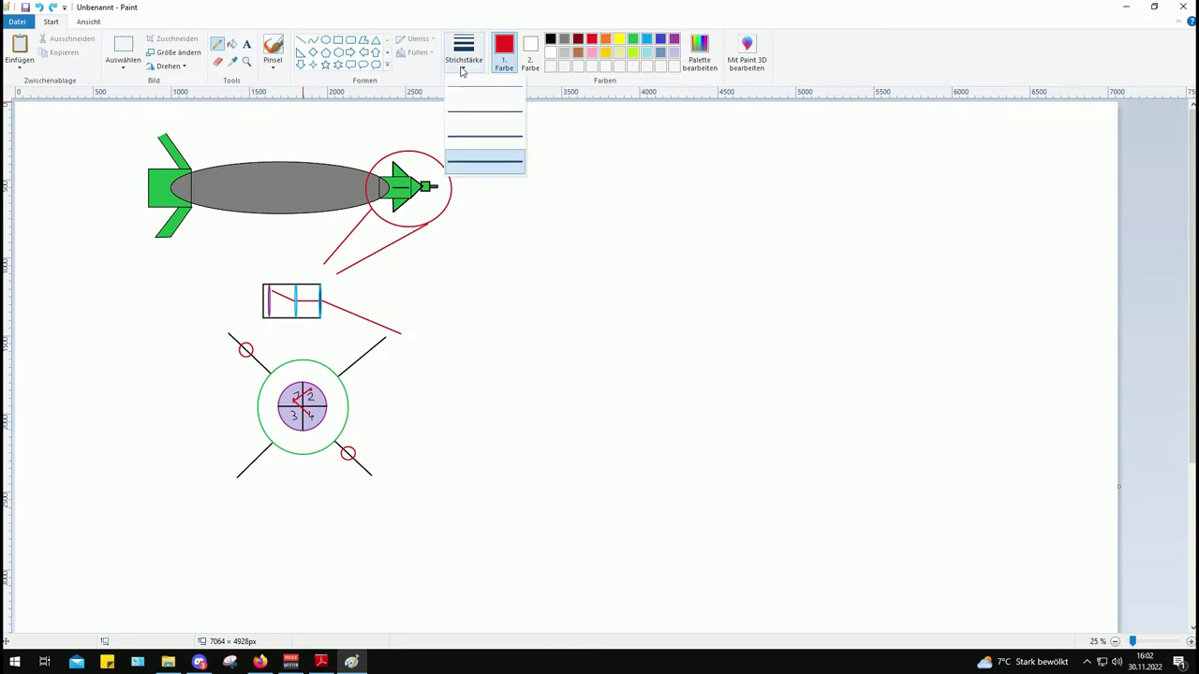
pyautogui.click(484, 166)
pyautogui.click(661, 40)
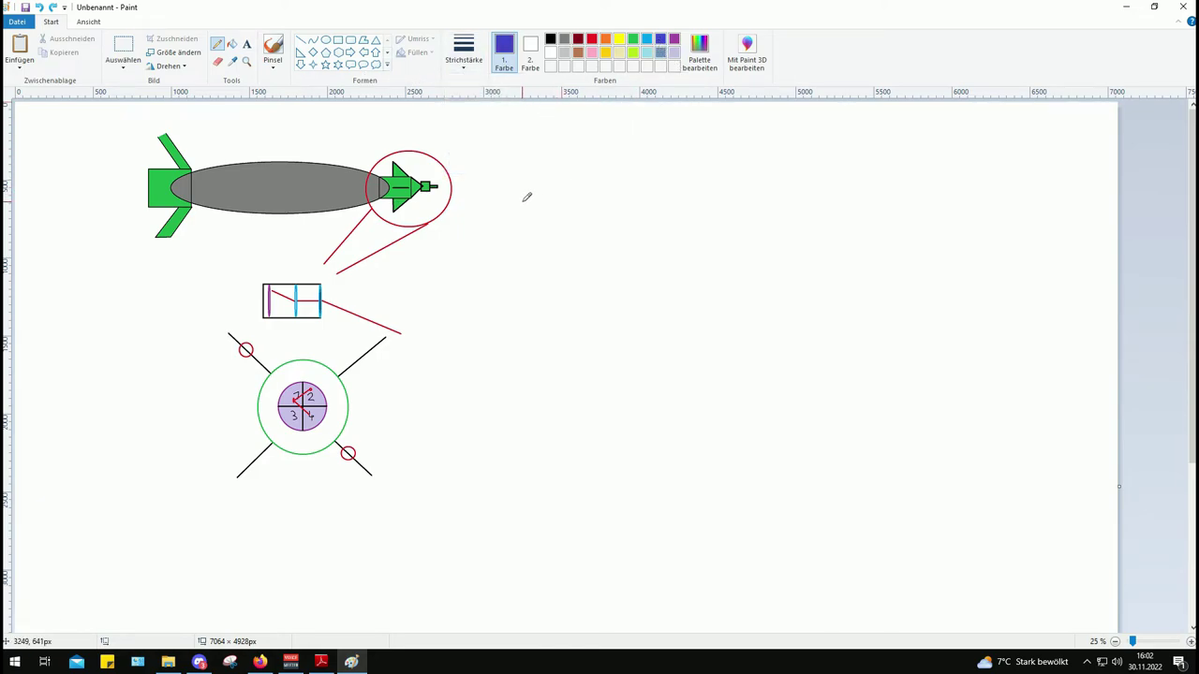
pyautogui.moveTo(470, 188)
pyautogui.mouseDown()
pyautogui.moveTo(606, 186)
pyautogui.moveTo(696, 203)
pyautogui.moveTo(762, 235)
pyautogui.moveTo(857, 335)
pyautogui.mouseUp()
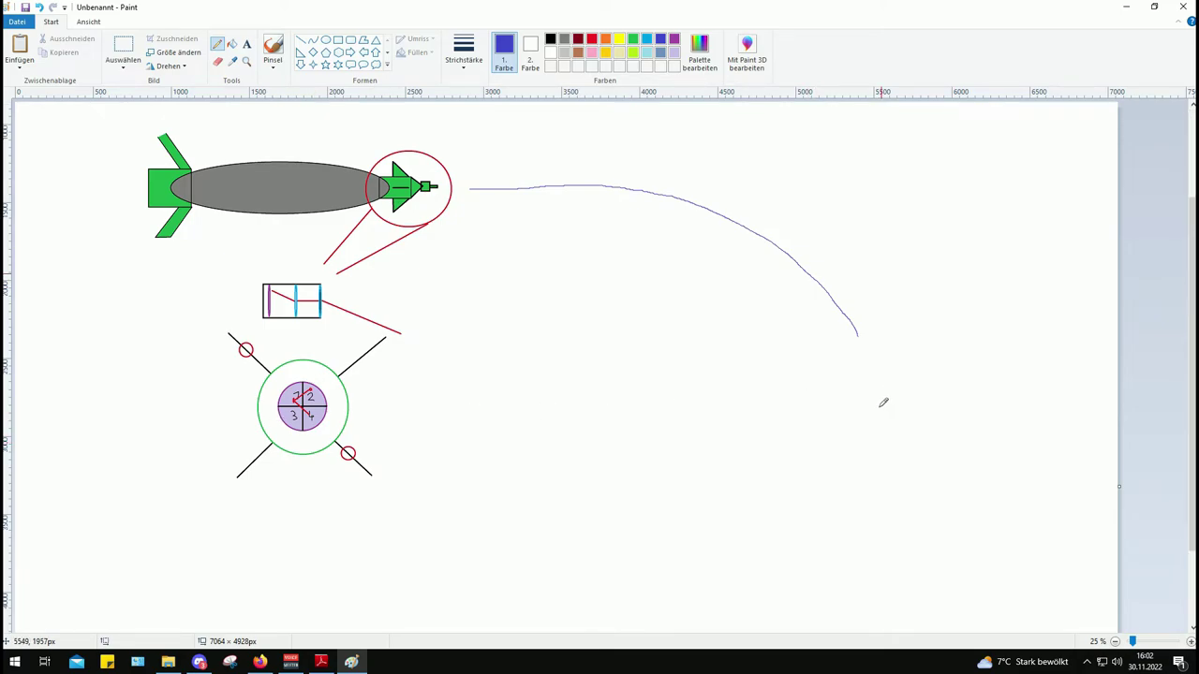
# Enlarge the canvas to the right and downward, to 9656 × 5376px
pyautogui.scroll(-2, 843, 393)
pyautogui.keyDown('ctrl'); pyautogui.scroll(-1, 777, 380); pyautogui.keyUp('ctrl')
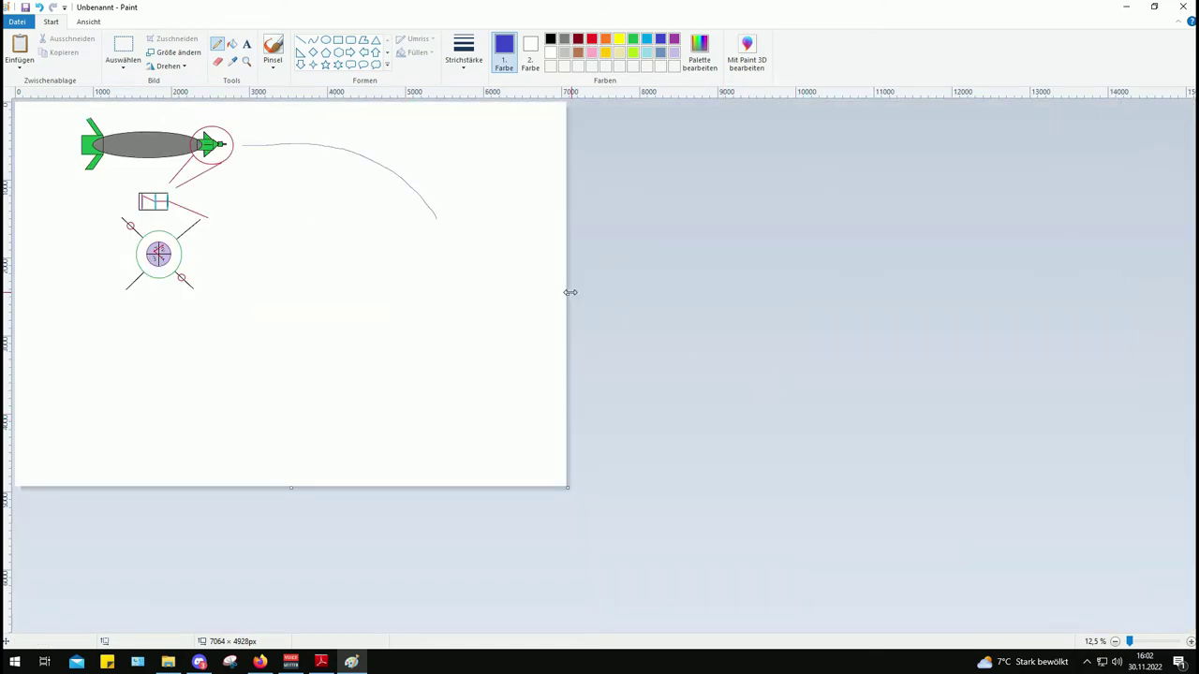
pyautogui.moveTo(570, 292); pyautogui.dragTo(743, 294)
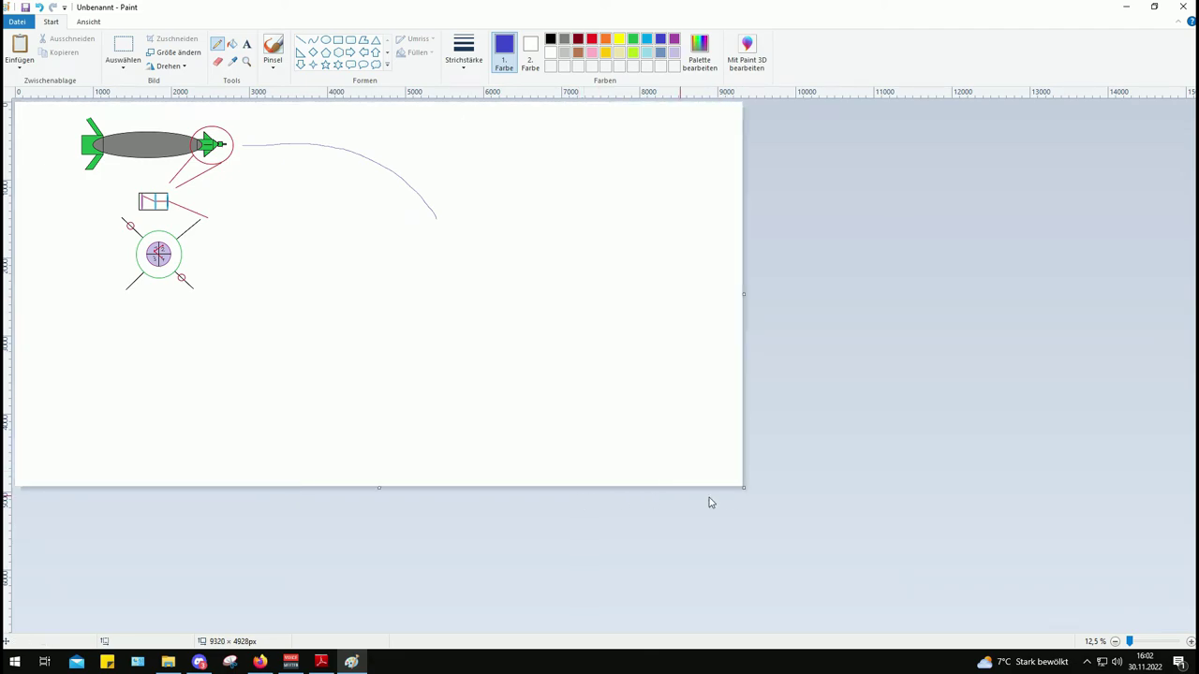
pyautogui.moveTo(743, 487); pyautogui.dragTo(769, 522)
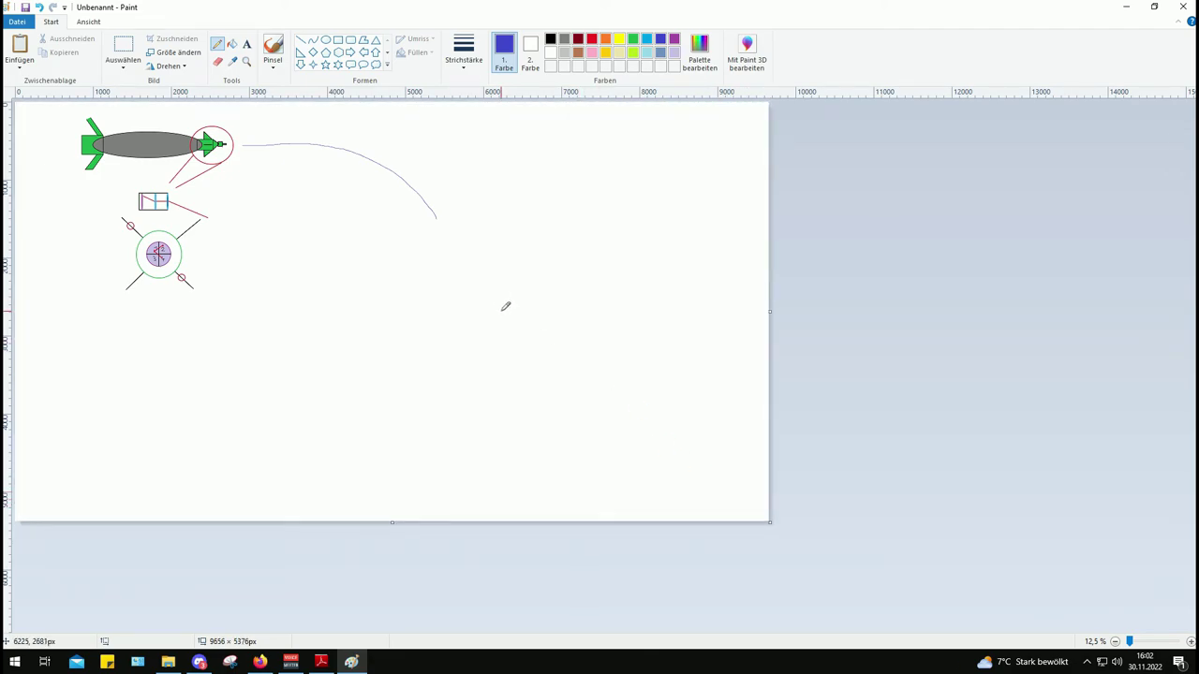
# Extend the wavy indigo flight path down toward the bottom-right corner
pyautogui.keyDown('ctrl'); pyautogui.scroll(1, 468, 276); pyautogui.keyUp('ctrl')
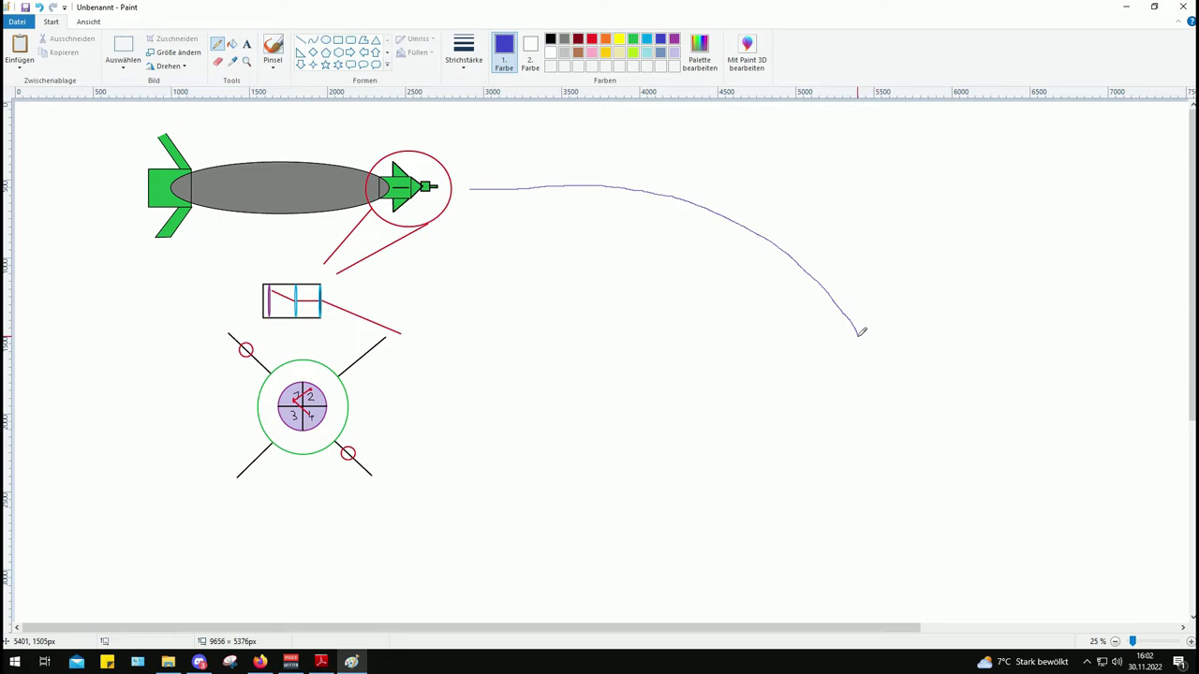
pyautogui.moveTo(859, 334)
pyautogui.mouseDown()
pyautogui.moveTo(892, 350)
pyautogui.moveTo(898, 425)
pyautogui.moveTo(920, 465)
pyautogui.moveTo(1013, 501)
pyautogui.moveTo(1042, 537)
pyautogui.moveTo(1054, 576)
pyautogui.mouseUp()
pyautogui.keyDown('ctrl'); pyautogui.scroll(-1, 1056, 578); pyautogui.keyUp('ctrl')
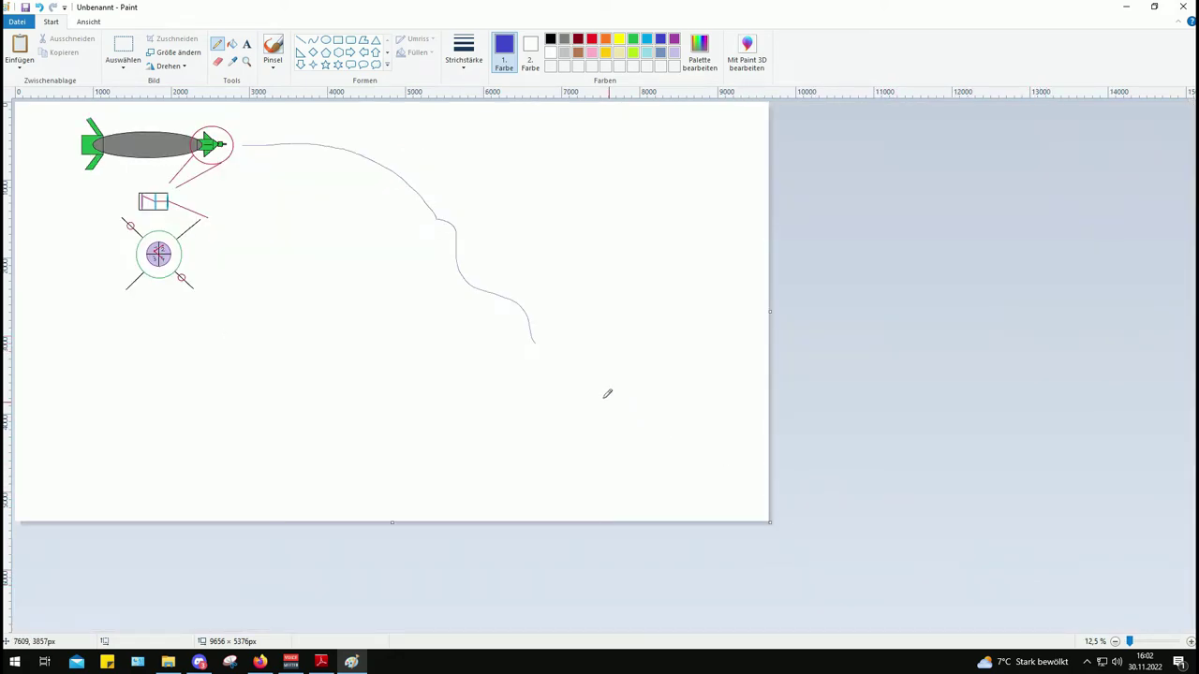
pyautogui.moveTo(535, 338)
pyautogui.mouseDown()
pyautogui.moveTo(592, 375)
pyautogui.moveTo(616, 429)
pyautogui.moveTo(680, 449)
pyautogui.moveTo(715, 495)
pyautogui.moveTo(740, 506)
pyautogui.moveTo(740, 487)
pyautogui.moveTo(775, 514)
pyautogui.moveTo(722, 515)
pyautogui.moveTo(741, 505)
pyautogui.mouseUp()
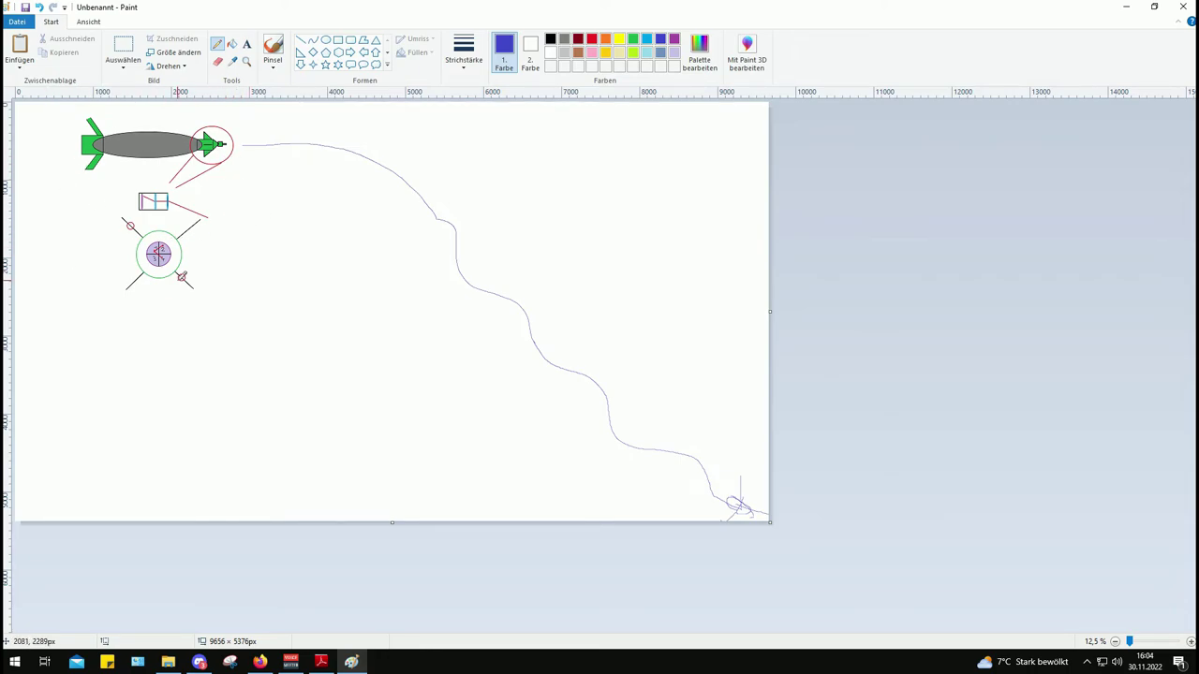
pyautogui.scroll(1, 187, 274)
pyautogui.scroll(1, 215, 274)
pyautogui.scroll(-1, 209, 276)
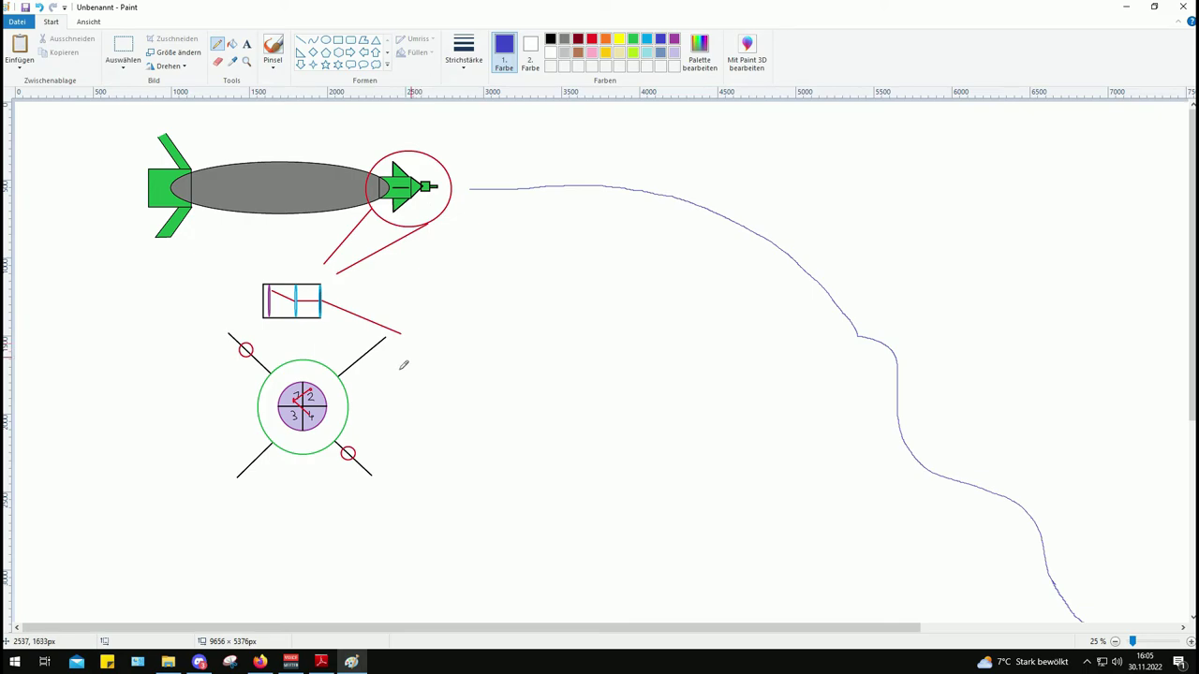
pyautogui.scroll(1, 296, 405)
pyautogui.scroll(-3, 468, 449)
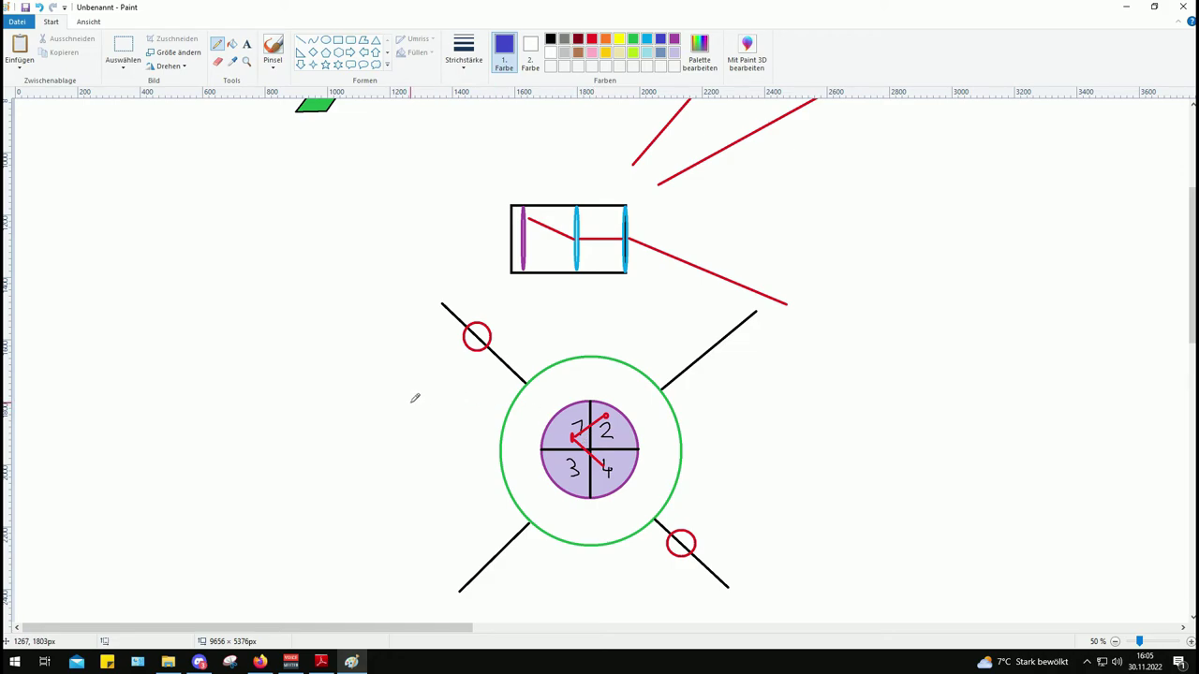
pyautogui.scroll(3, 415, 396)
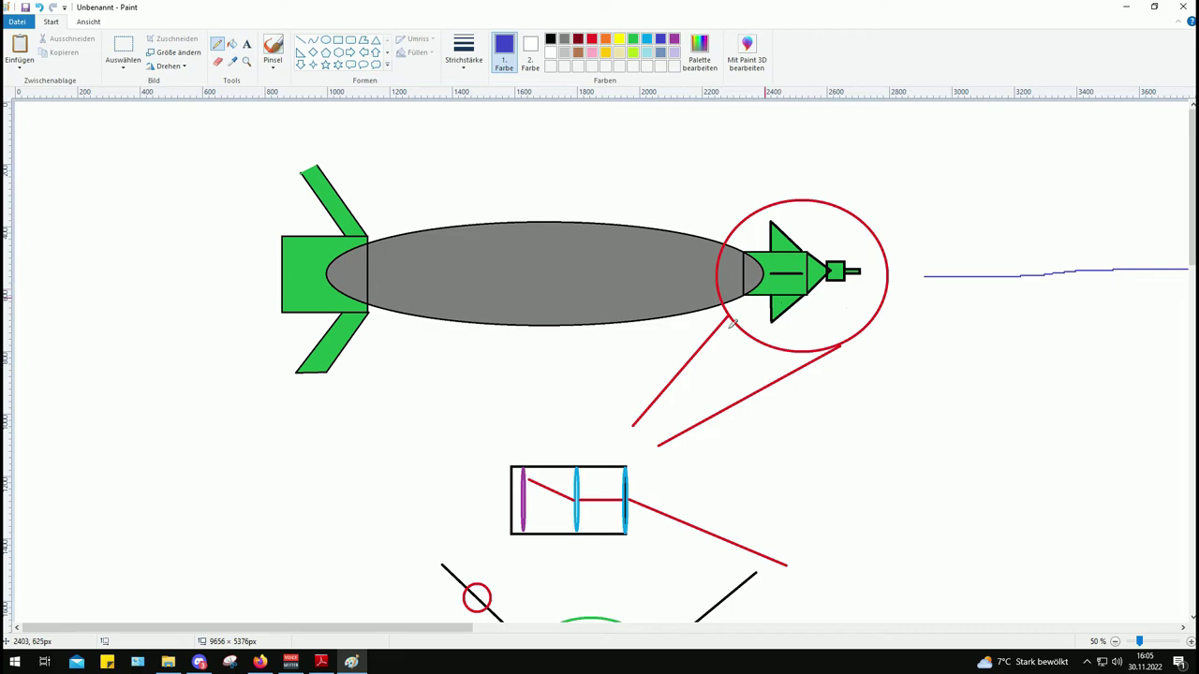
pyautogui.scroll(-3, 495, 382)
pyautogui.scroll(2, 462, 378)
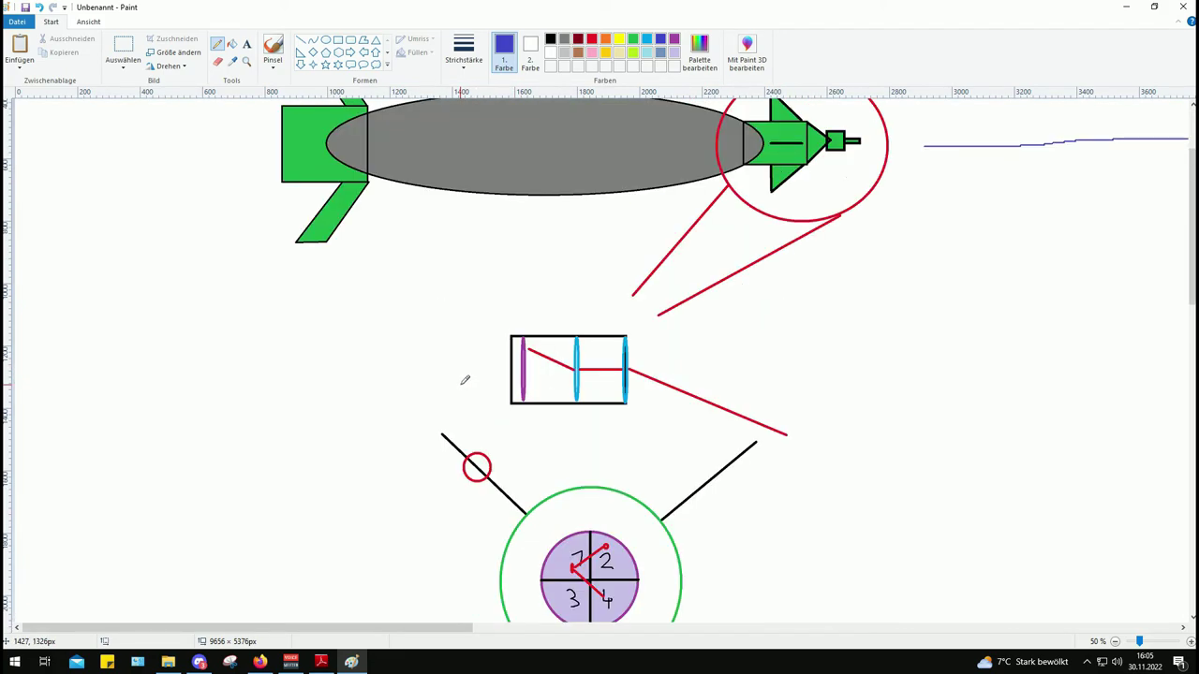
pyautogui.scroll(-2, 447, 374)
pyautogui.scroll(1, 408, 348)
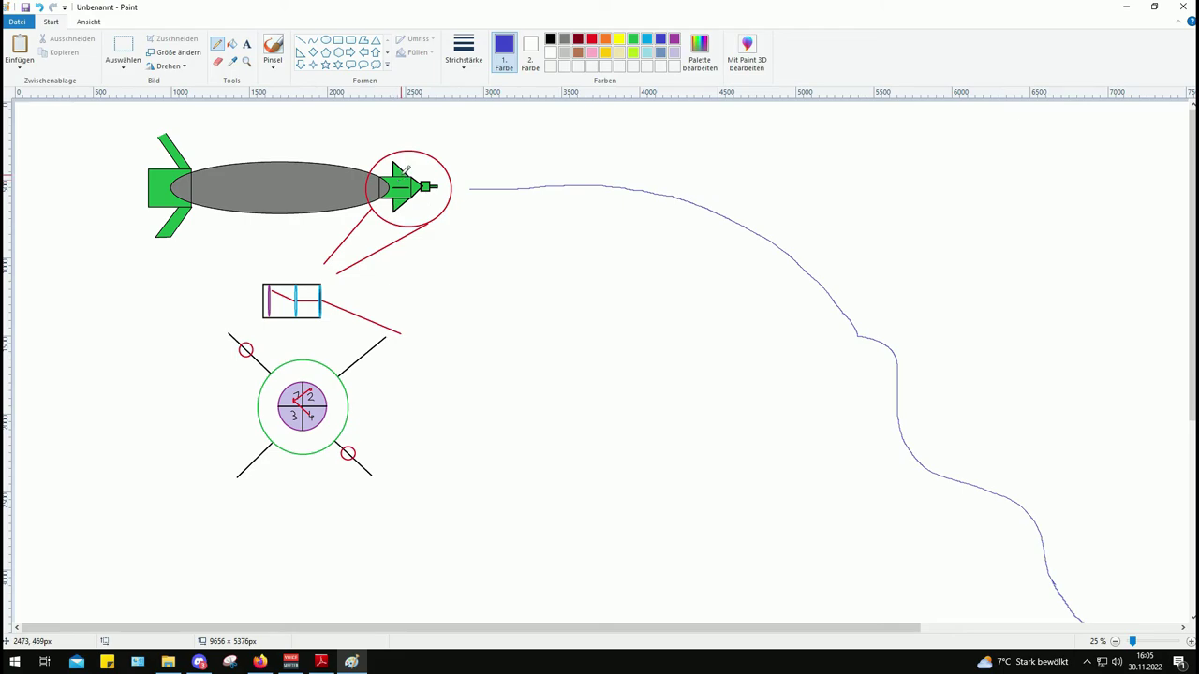
# Draw a small black-outlined designator rectangle near the canvas bottom, left of the flight path
pyautogui.click(301, 40)
pyautogui.scroll(-1, 584, 356)
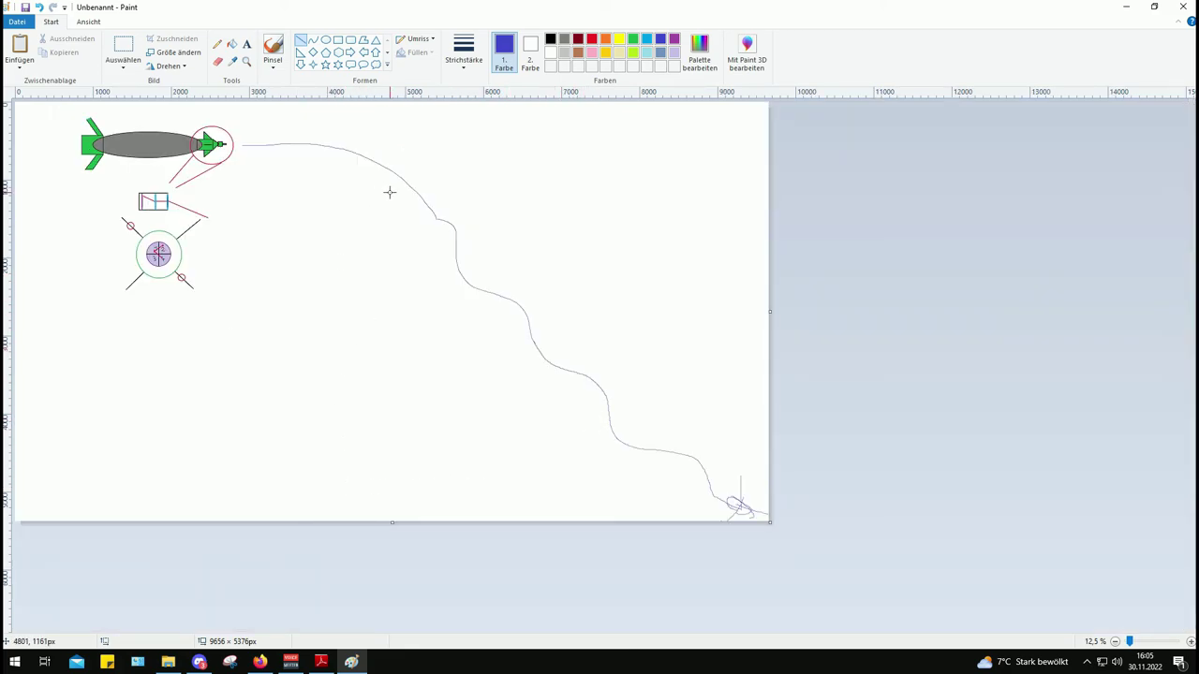
pyautogui.click(328, 43)
pyautogui.click(338, 41)
pyautogui.moveTo(405, 449); pyautogui.dragTo(435, 483)
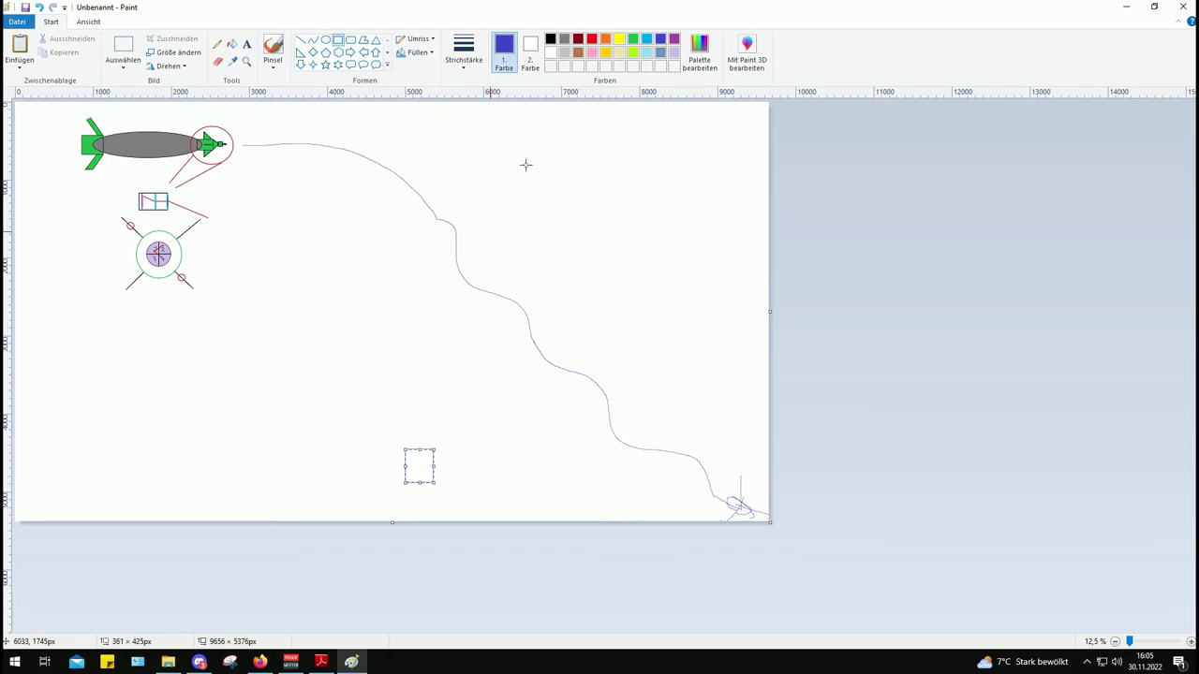
pyautogui.click(550, 38)
pyautogui.click(492, 347)
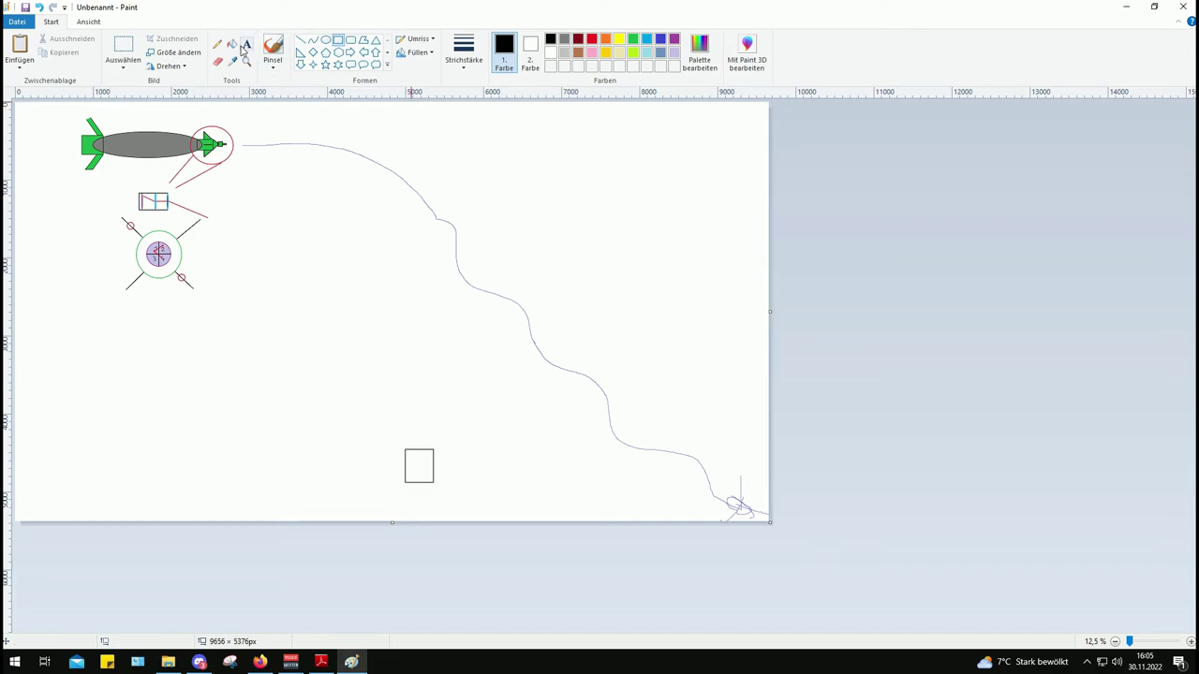
# Draw a red laser line at the thickest width from the box's right side to the target
pyautogui.click(299, 40)
pyautogui.click(591, 39)
pyautogui.click(463, 51)
pyautogui.click(466, 167)
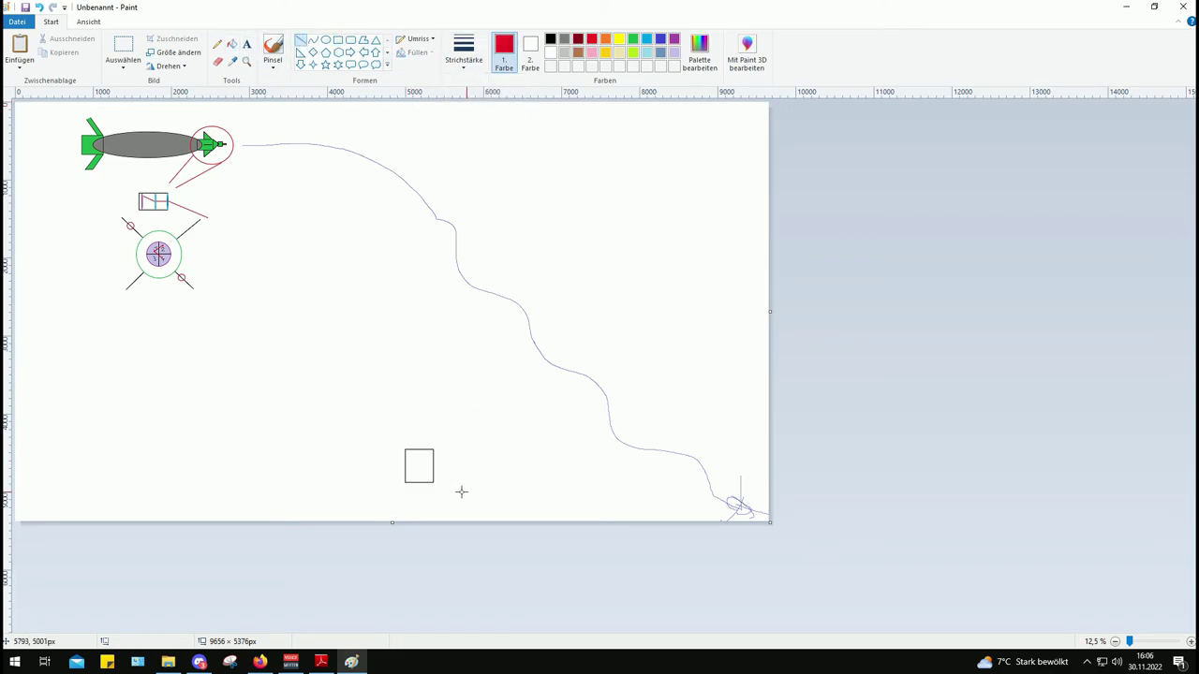
pyautogui.moveTo(434, 467); pyautogui.dragTo(739, 507)
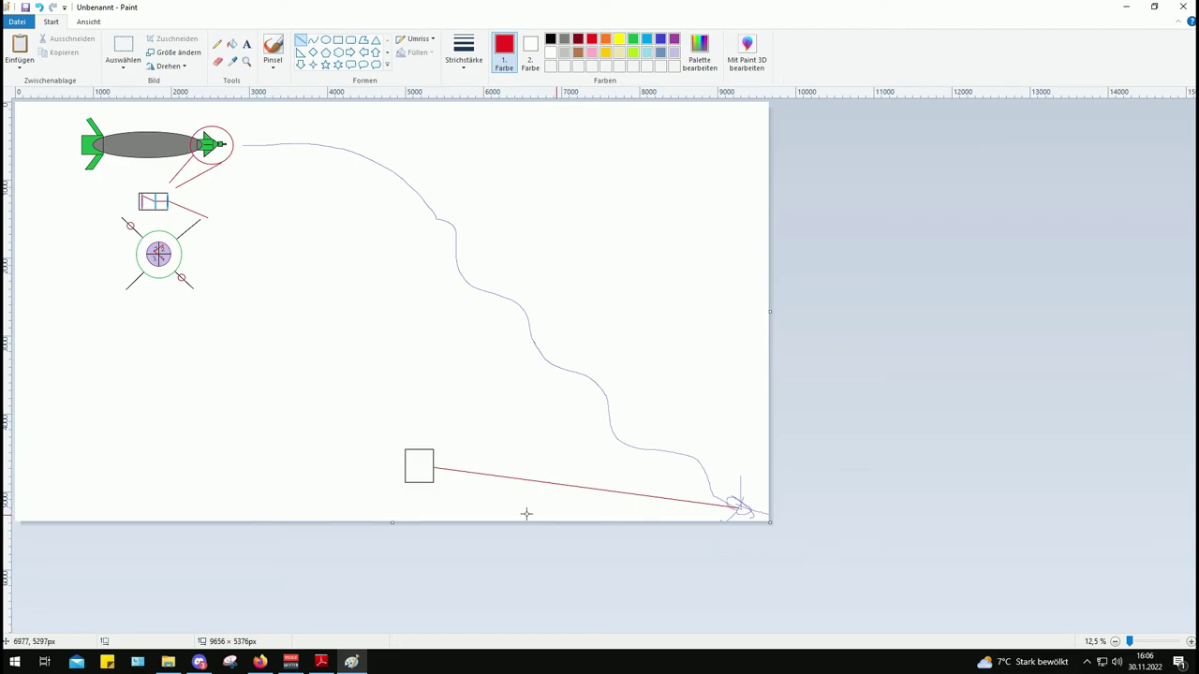
pyautogui.keyDown('ctrl'); pyautogui.scroll(1, 444, 497); pyautogui.keyUp('ctrl')
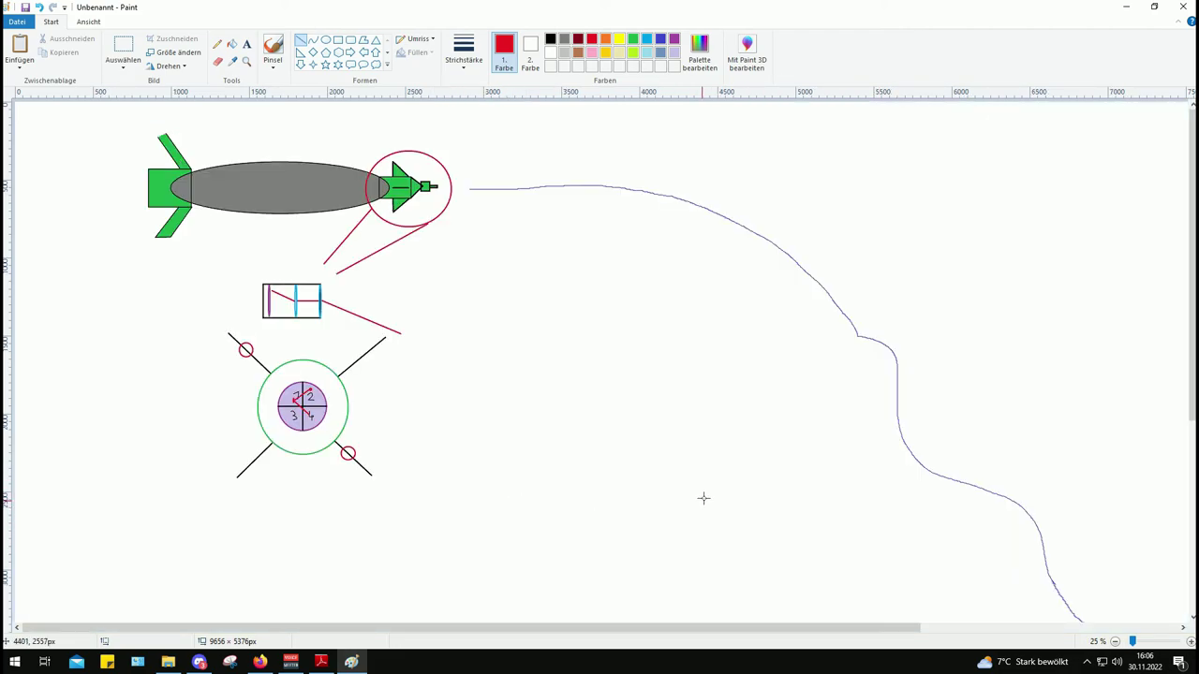
pyautogui.scroll(-3, 768, 502)
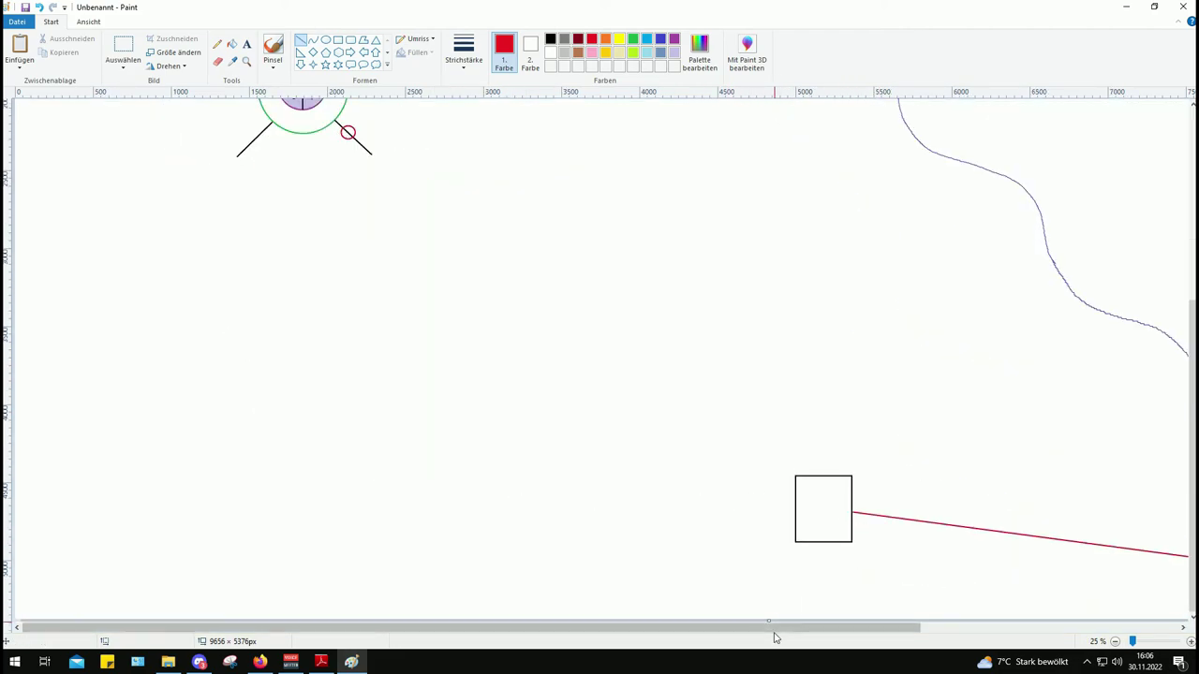
pyautogui.moveTo(846, 630); pyautogui.dragTo(1037, 630)
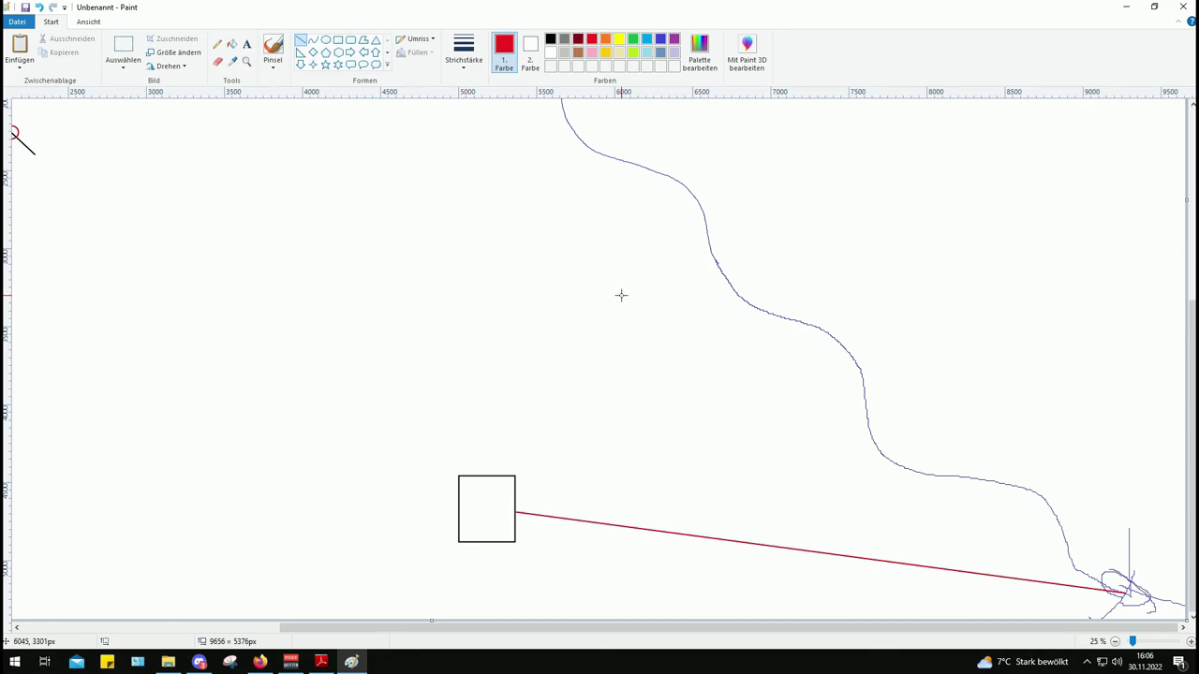
pyautogui.scroll(3, 440, 401)
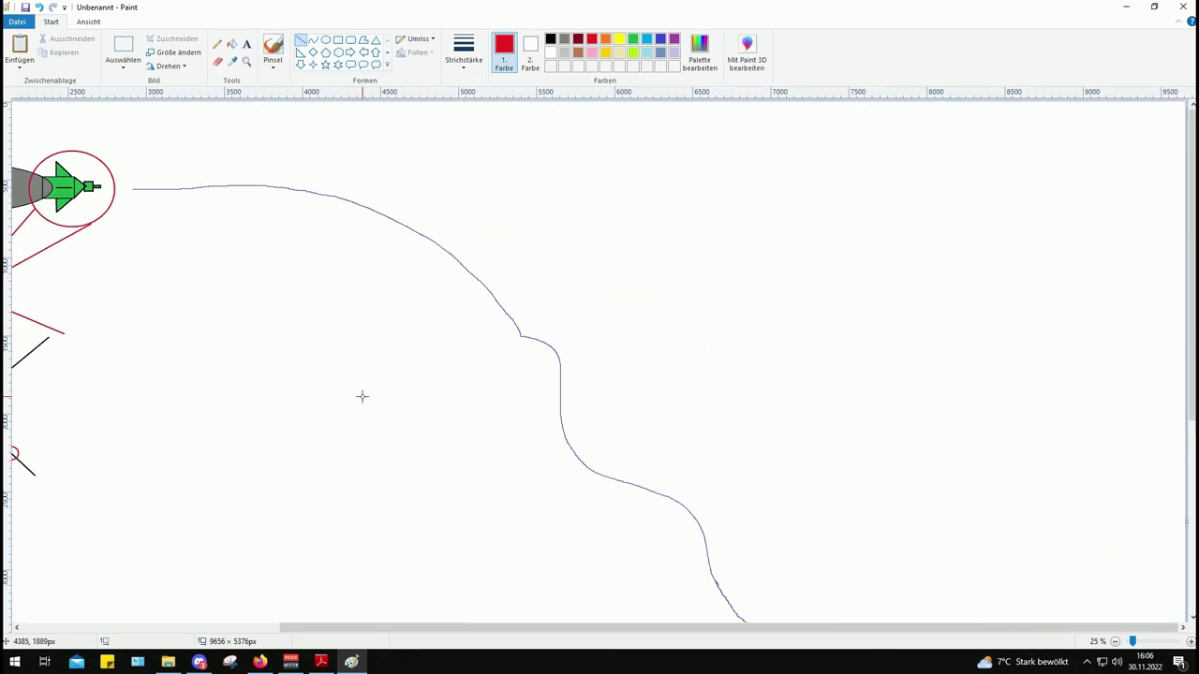
pyautogui.scroll(-3, 363, 400)
pyautogui.moveTo(457, 635); pyautogui.dragTo(293, 629)
pyautogui.scroll(3, 396, 450)
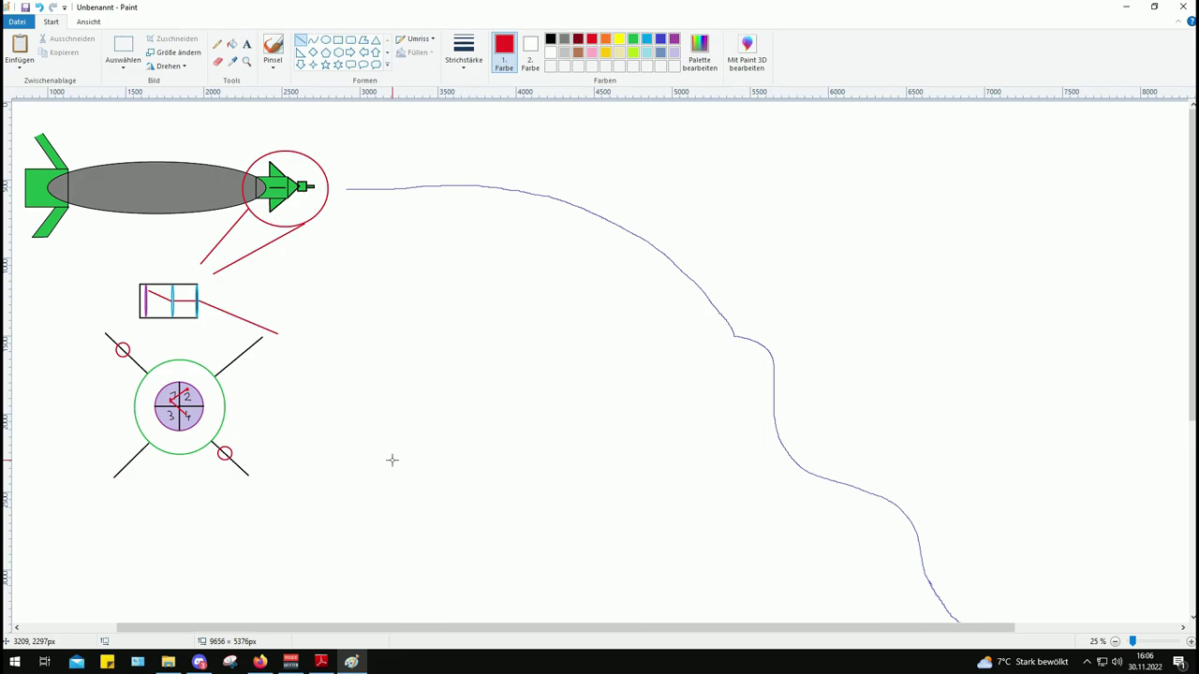
pyautogui.scroll(-4, 392, 460)
pyautogui.scroll(-1, 463, 459)
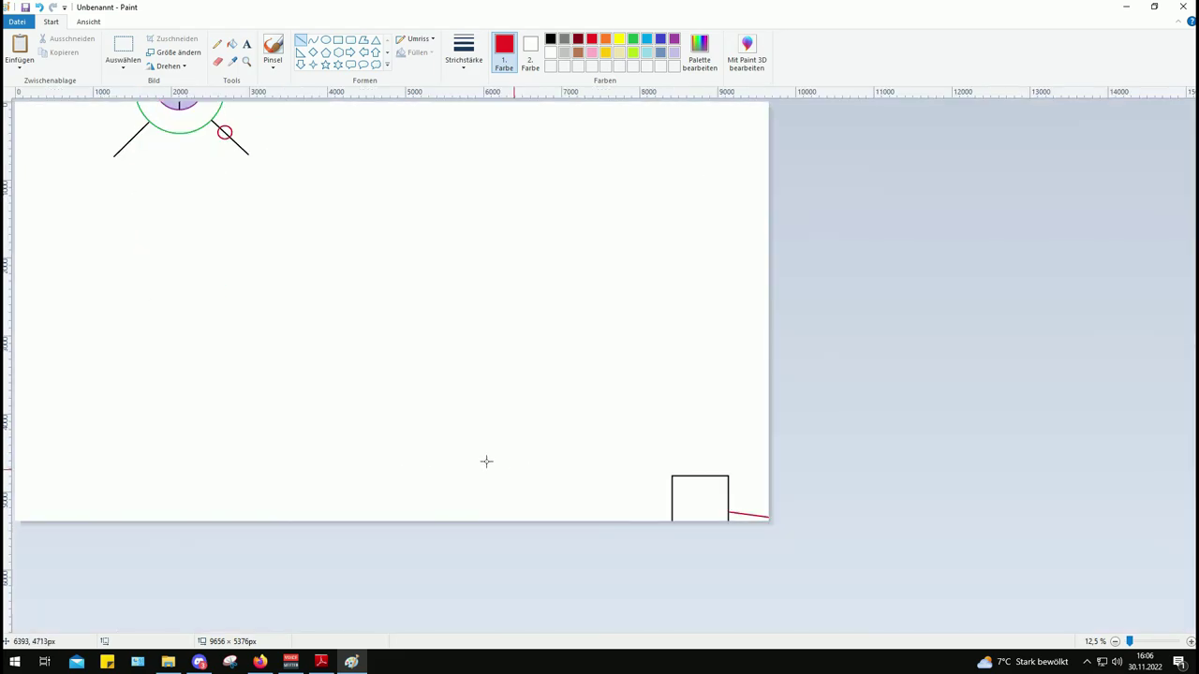